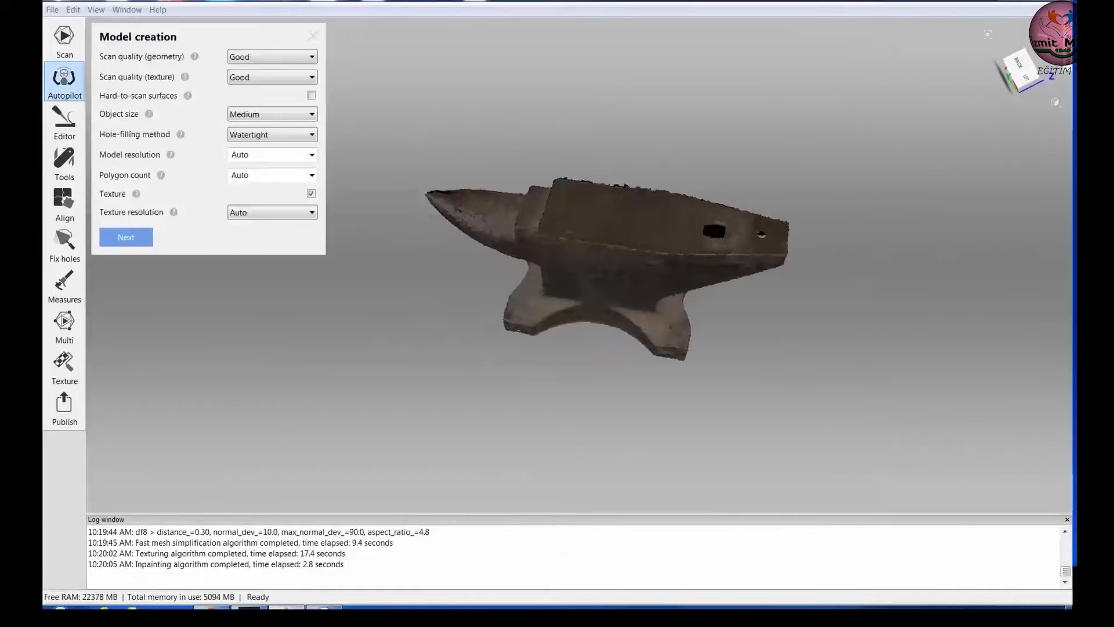
Change the hole-filling method, skip the editing stage and create the anvil model with Autopilot.
left_click(272, 135)
left_click(261, 158)
left_click(126, 258)
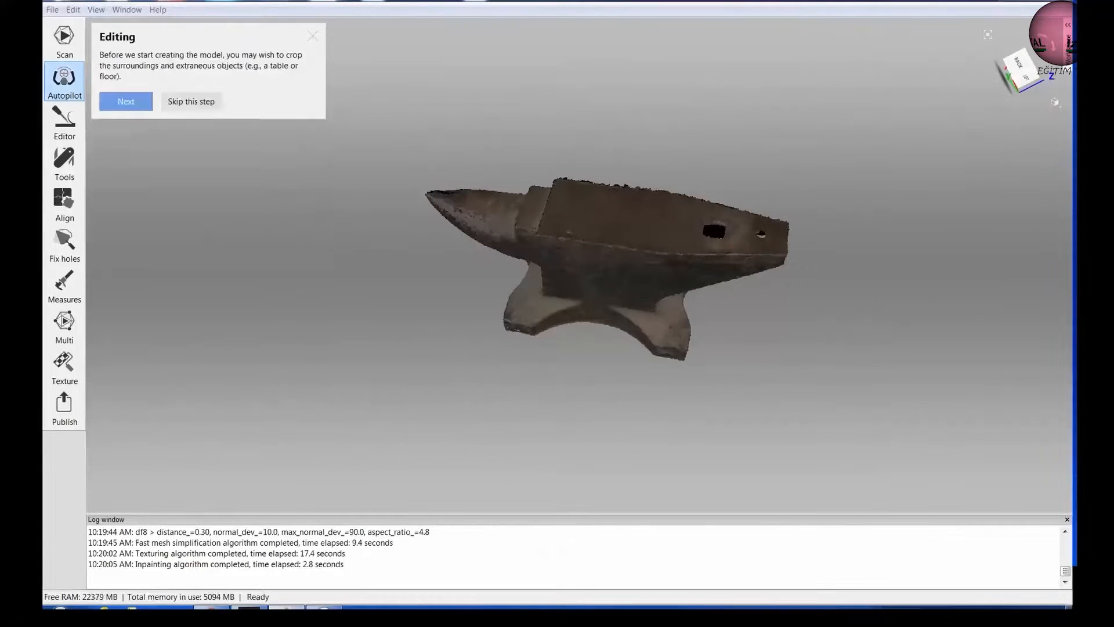
left_click(191, 102)
key("Return")
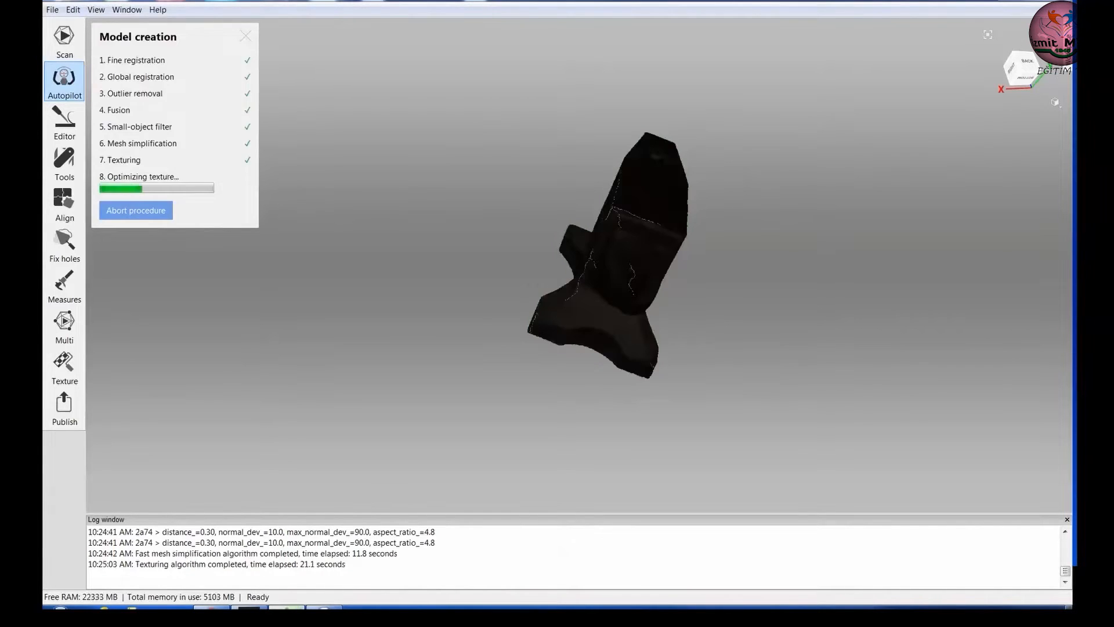
key("Return")
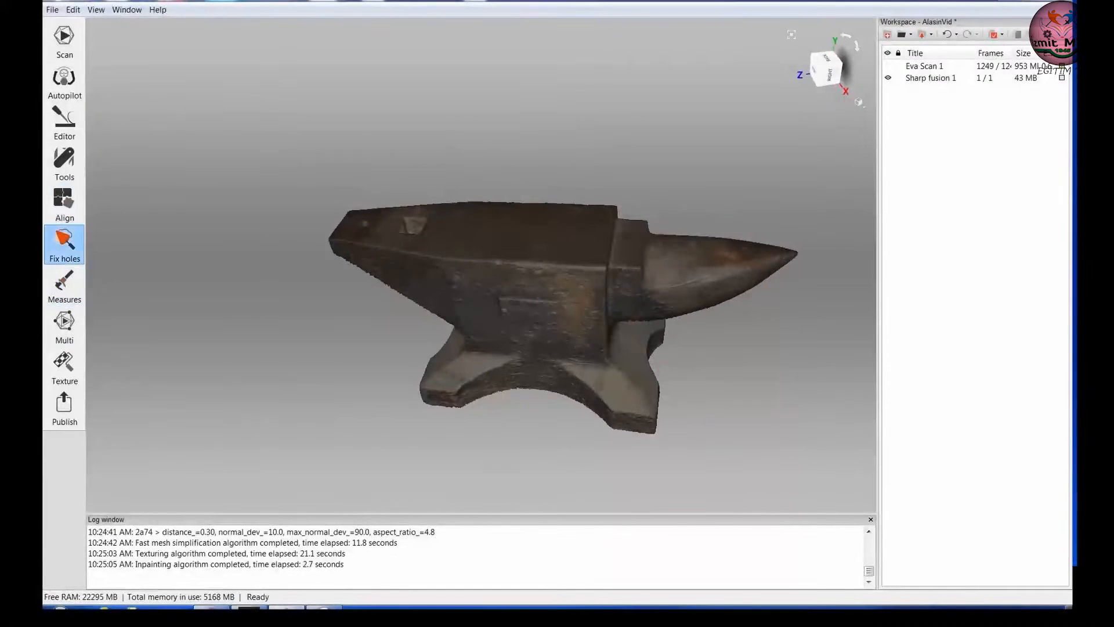
Select and fill all holes in the anvil model with Fix holes and apply the result.
left_click(64, 243)
left_click(159, 120)
left_click(279, 119)
left_click_drag(650, 301, 836, 313)
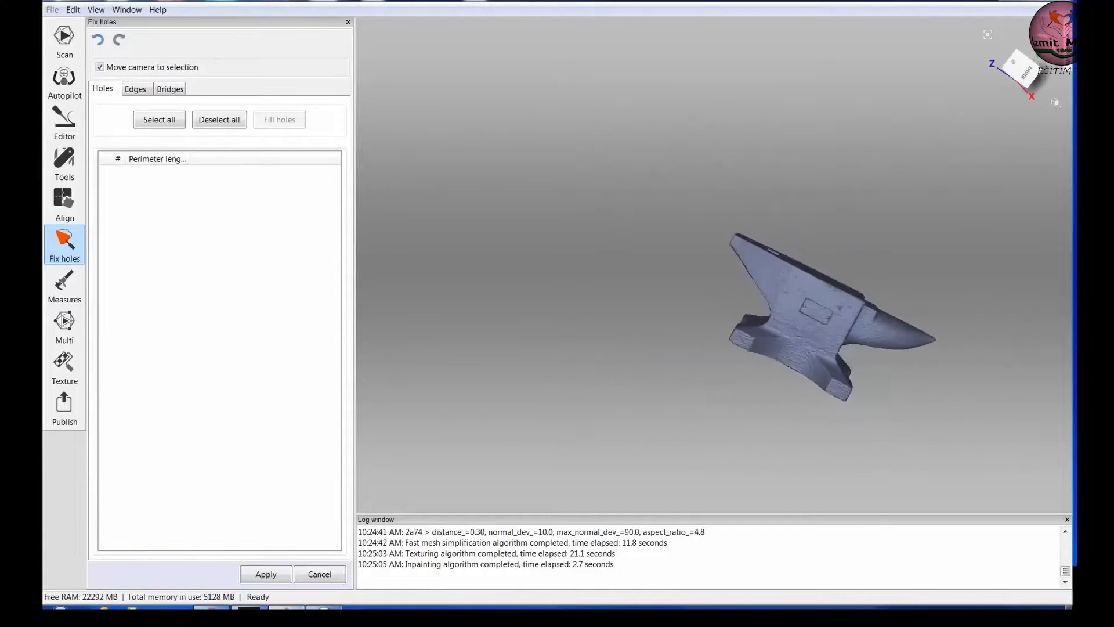
left_click(266, 574)
left_click_drag(465, 325, 592, 394)
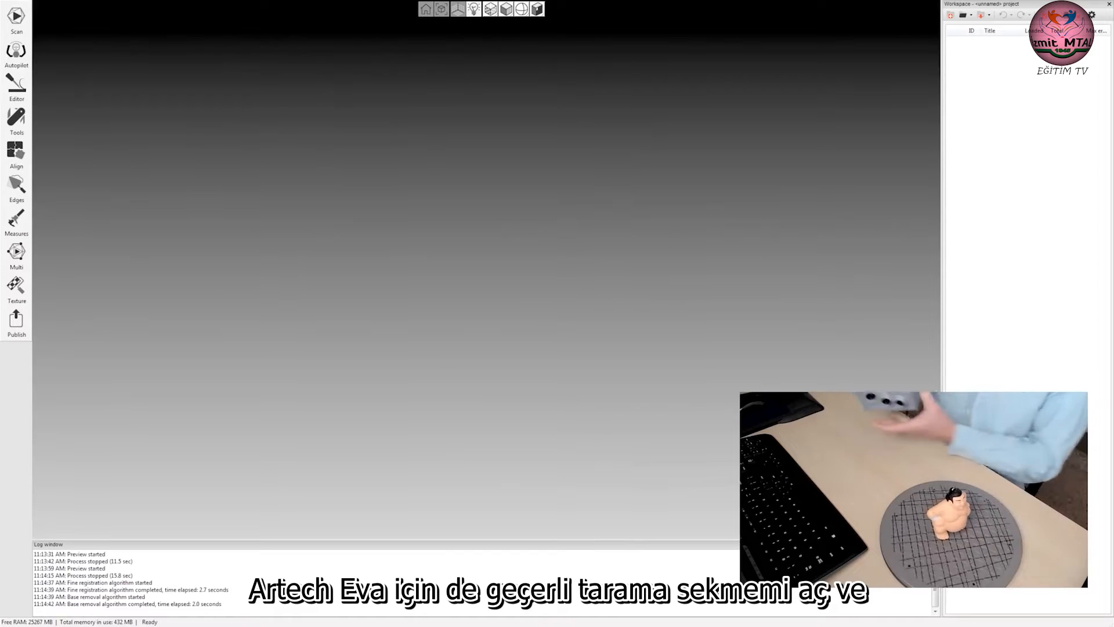
Open the scanning tools and examine the captured sumo figurine scans from several angles.
left_click(17, 23)
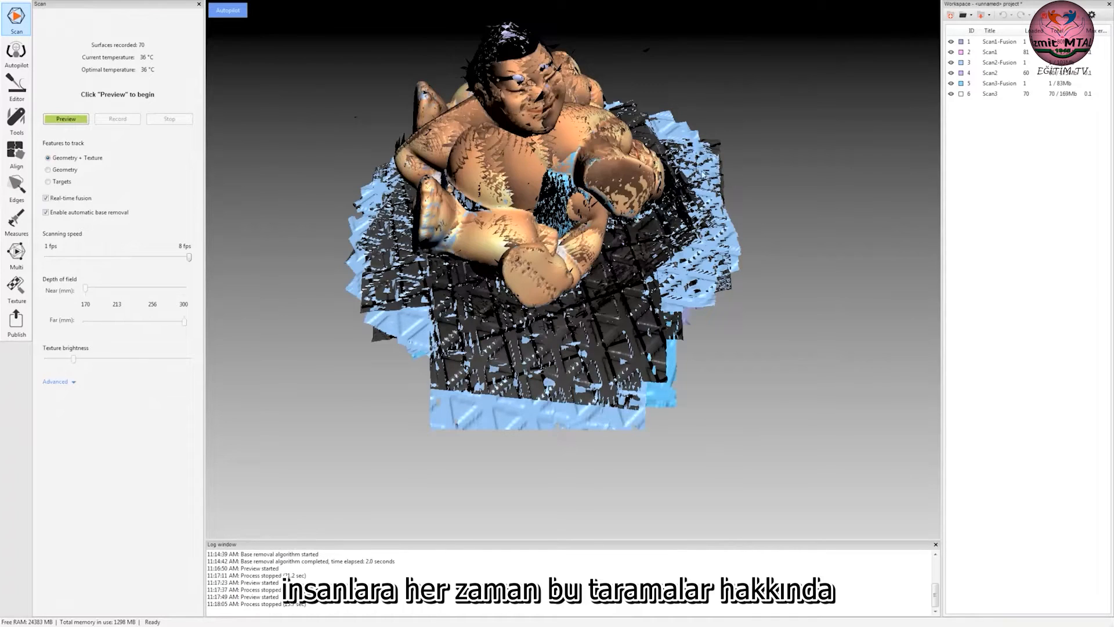
middle_click_drag(702, 175, 701, 271)
mouse_move(667, 325)
left_mouse_down()
mouse_move(608, 260)
mouse_move(689, 348)
mouse_move(677, 341)
mouse_move(552, 386)
mouse_move(592, 391)
mouse_move(444, 243)
mouse_move(492, 250)
mouse_move(619, 328)
mouse_move(561, 201)
left_mouse_up()
left_click_drag(515, 337, 557, 325)
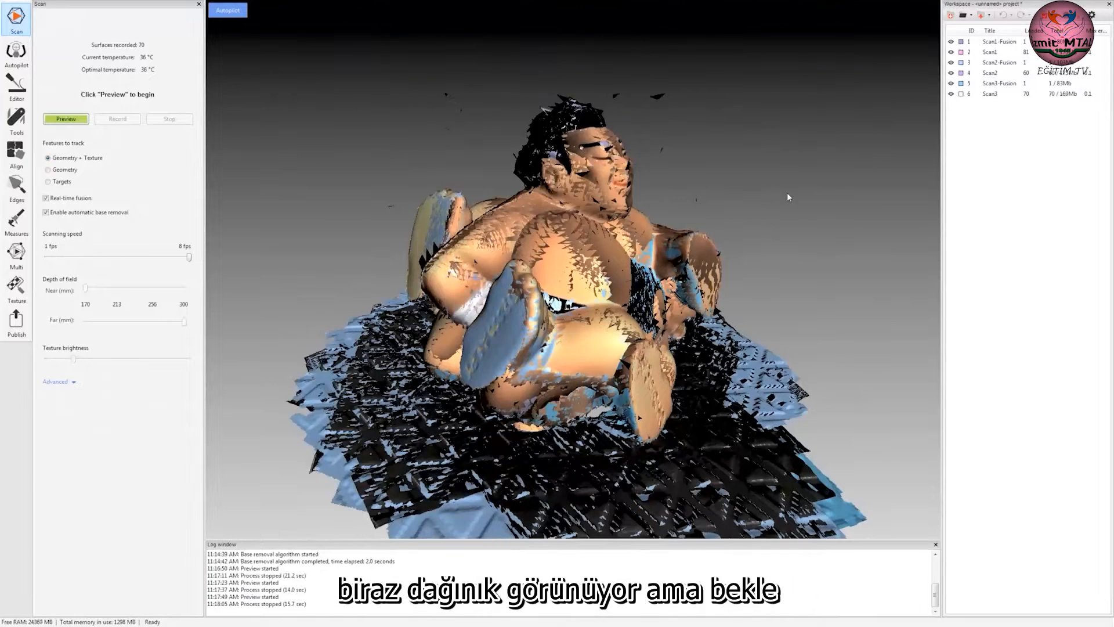
left_click_drag(669, 242, 606, 299)
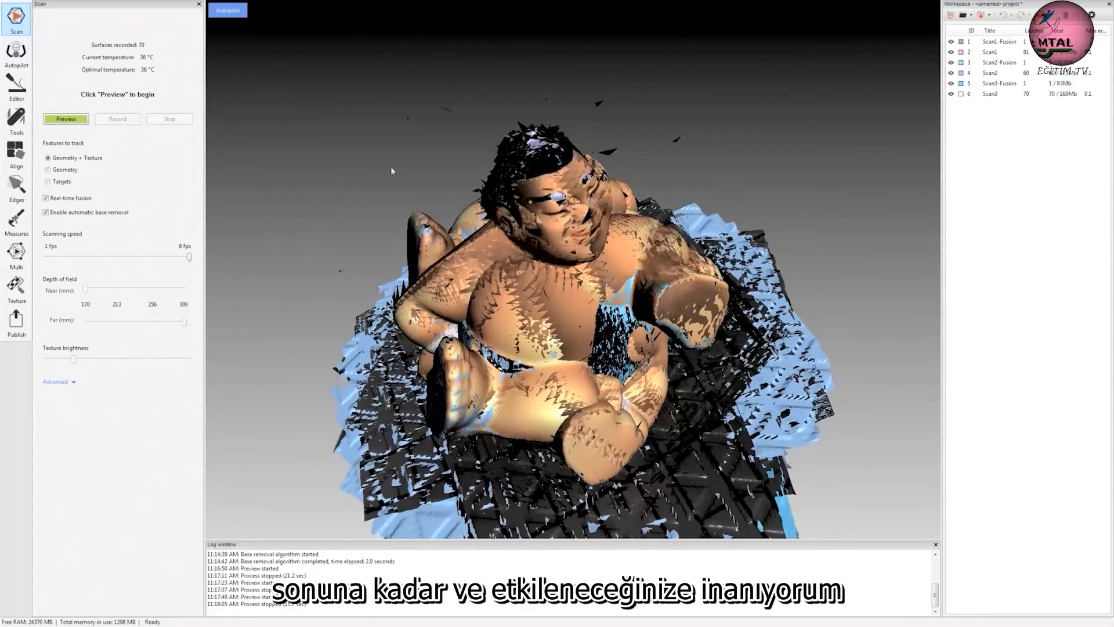
mouse_move(391, 166)
left_mouse_down()
mouse_move(510, 246)
mouse_move(366, 102)
left_mouse_up()
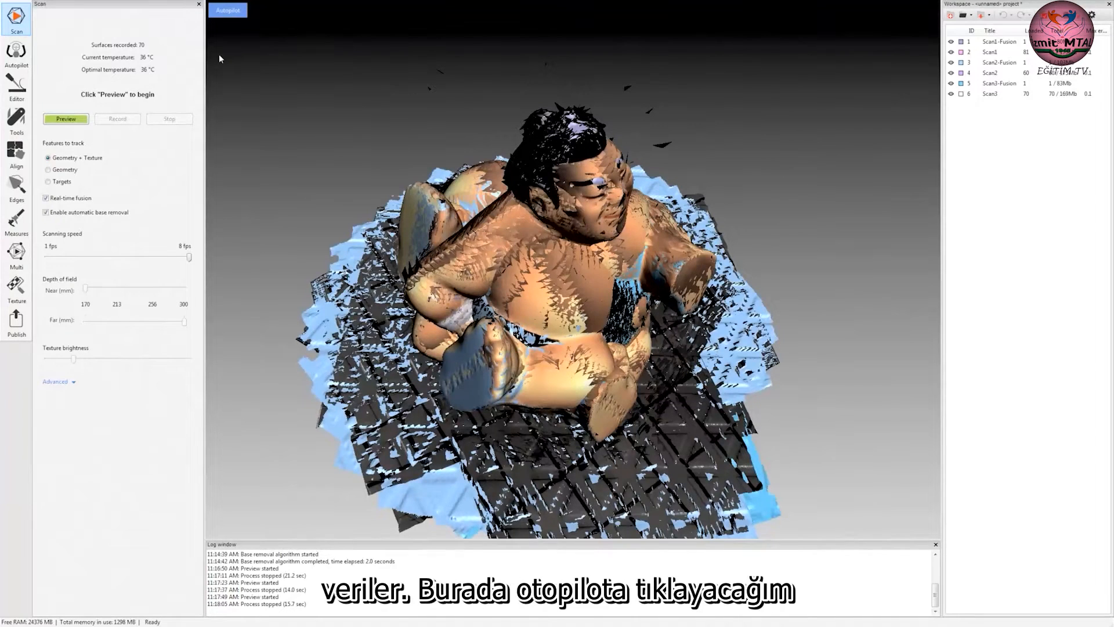
Start Autopilot, select all figurine scans for the model and continue to the model creation settings.
left_click(230, 11)
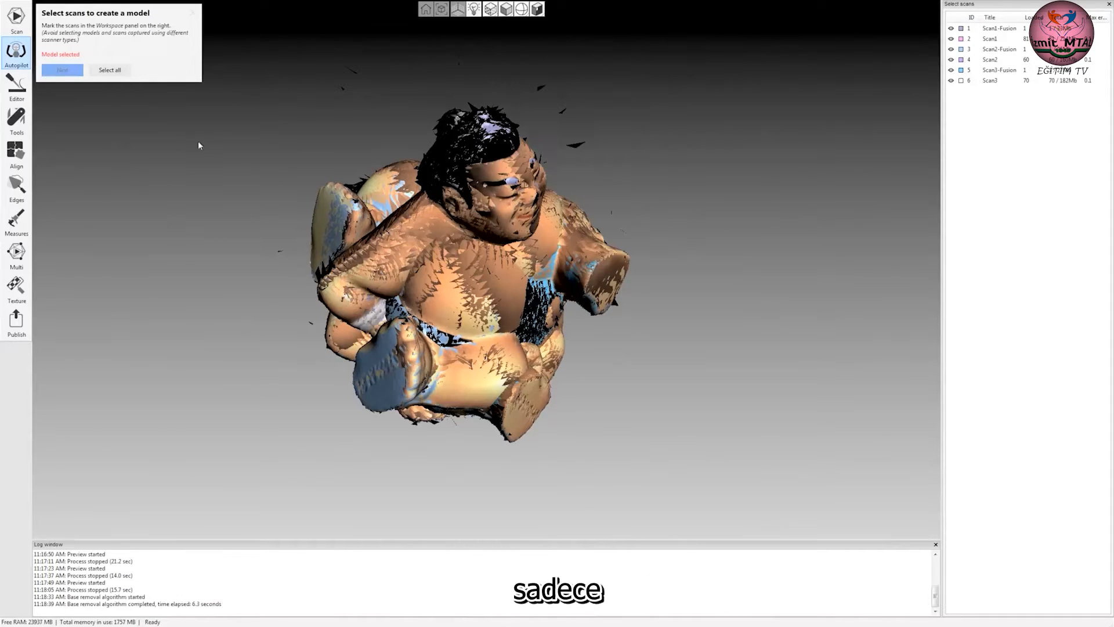
left_click(110, 70)
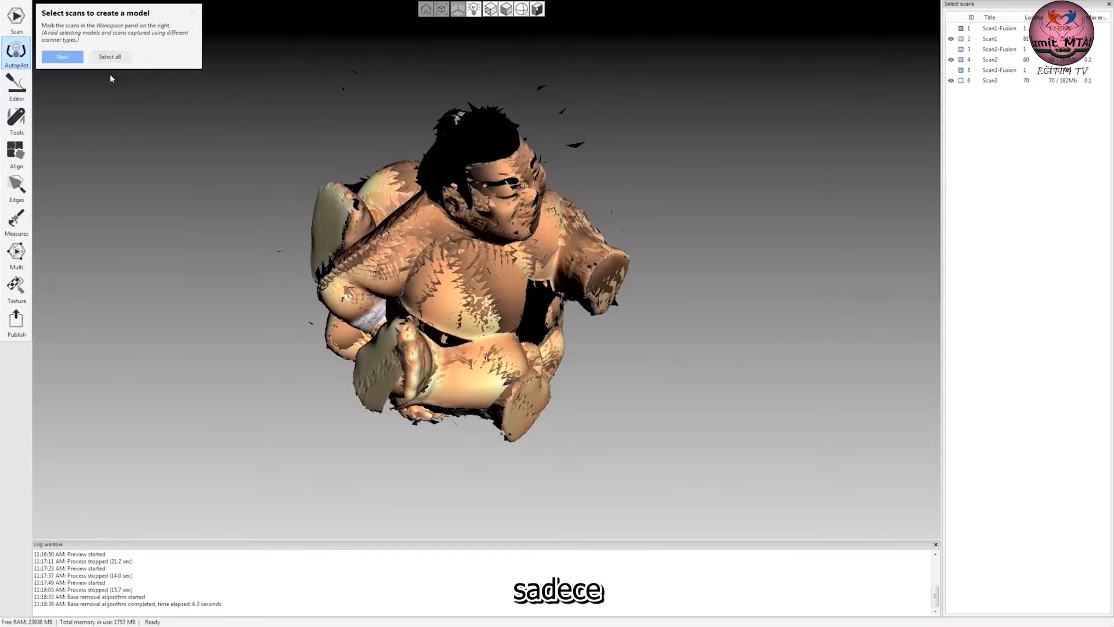
left_click_drag(508, 325, 470, 247)
left_click_drag(587, 280, 608, 308)
left_click_drag(532, 293, 471, 303)
left_click(75, 57)
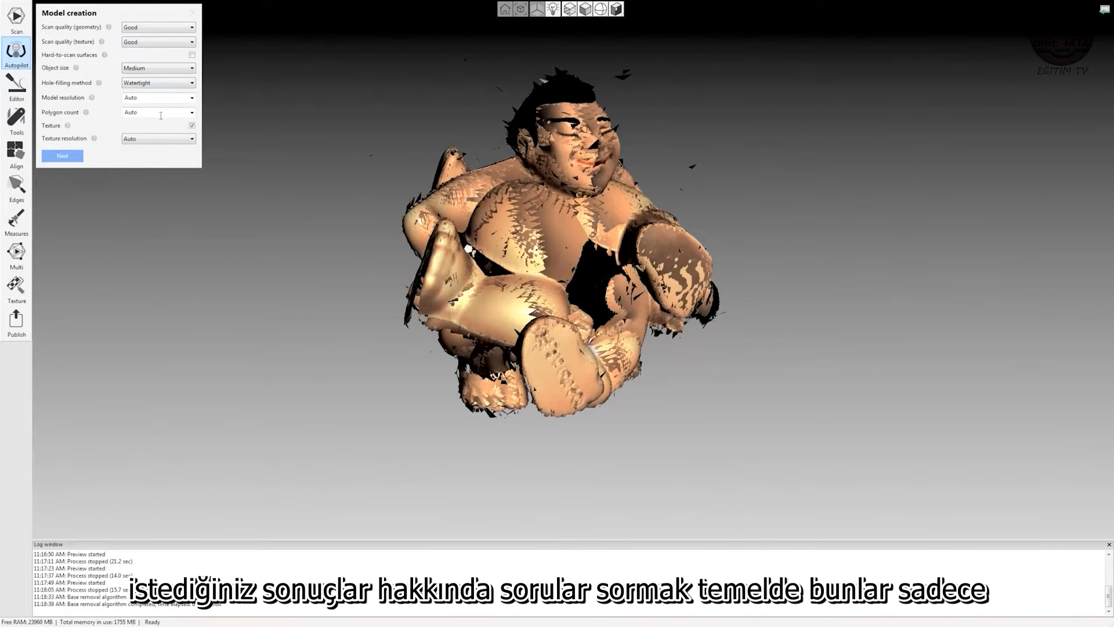
Examine the available options for geometry quality, texture quality and object size in the model creation settings.
left_click(152, 27)
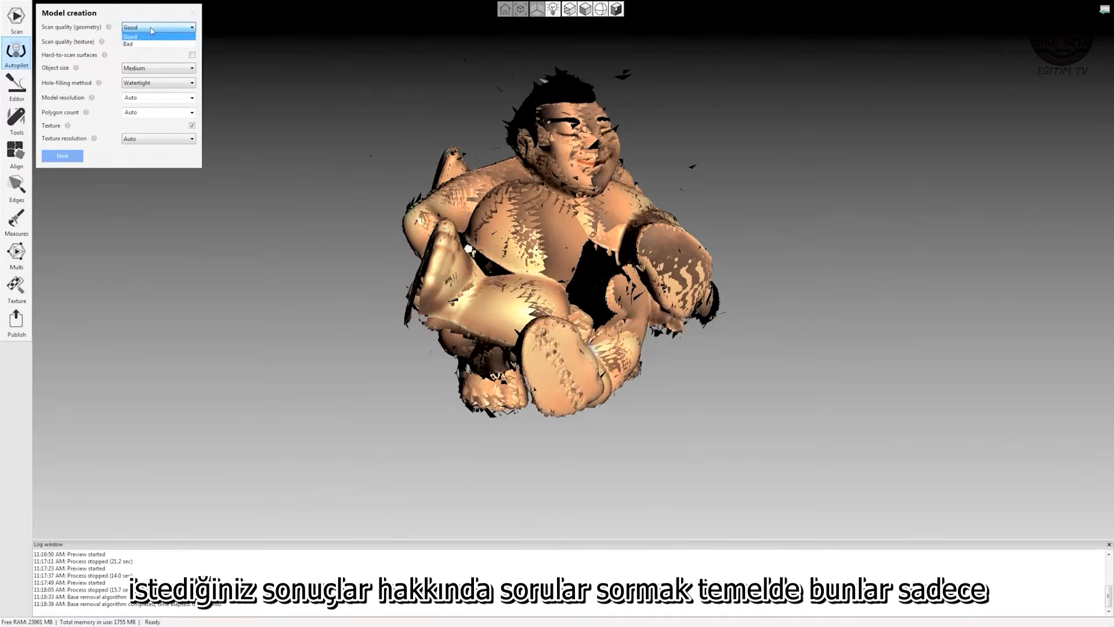
left_click(151, 28)
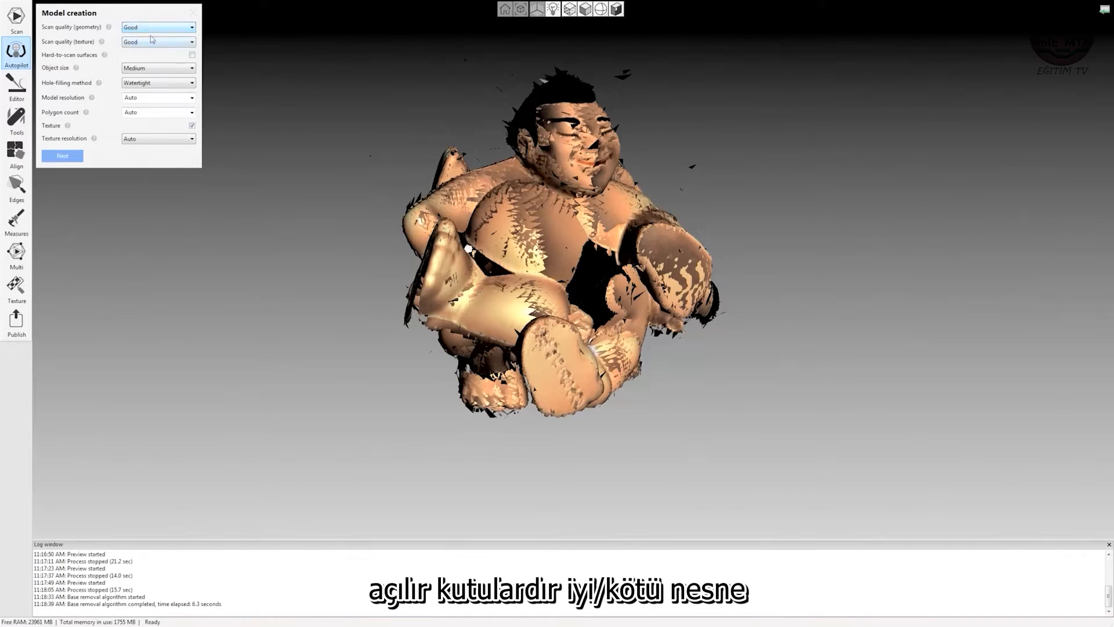
left_click(152, 41)
left_click(148, 51)
left_click(147, 69)
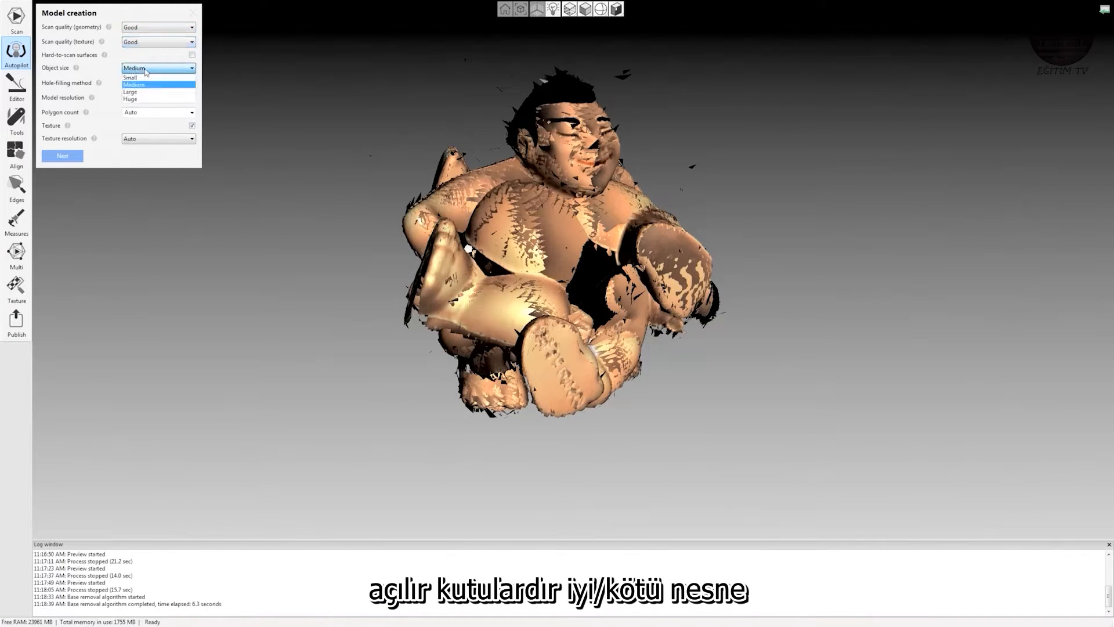
left_click(145, 72)
mouse_move(110, 27)
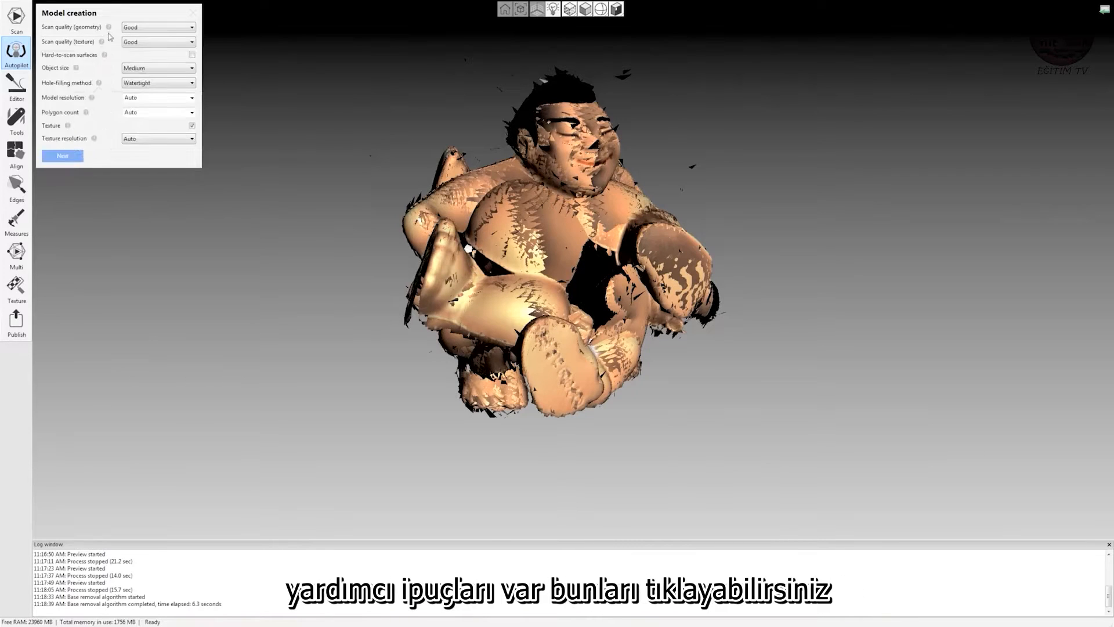
mouse_move(106, 56)
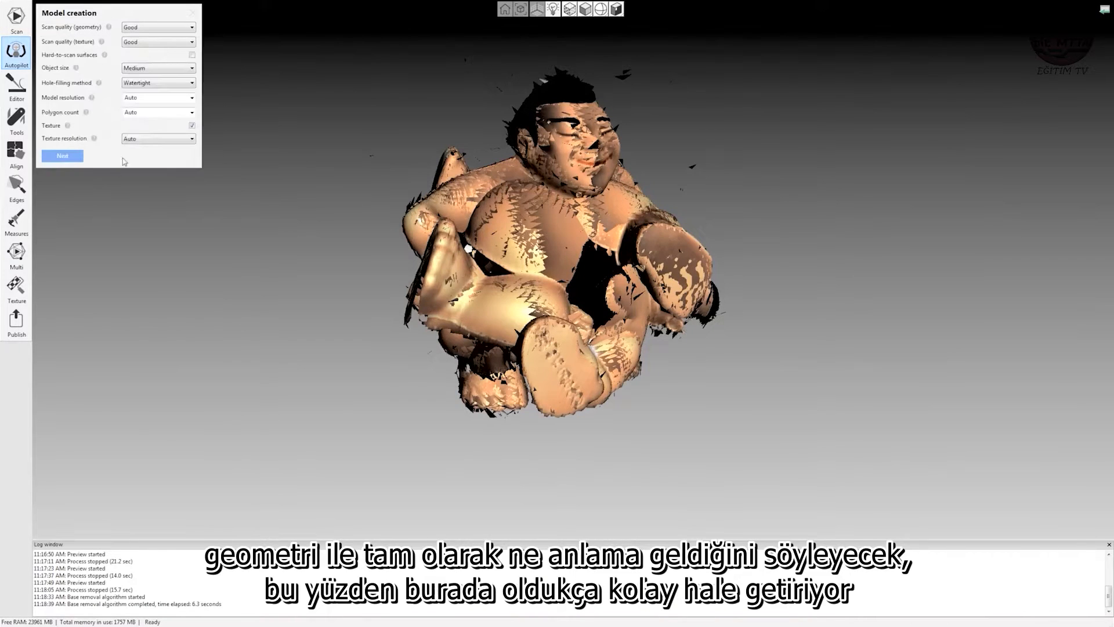
Enter a custom model resolution and skip the editing stage so that the scans are aligned automatically.
left_click(147, 98)
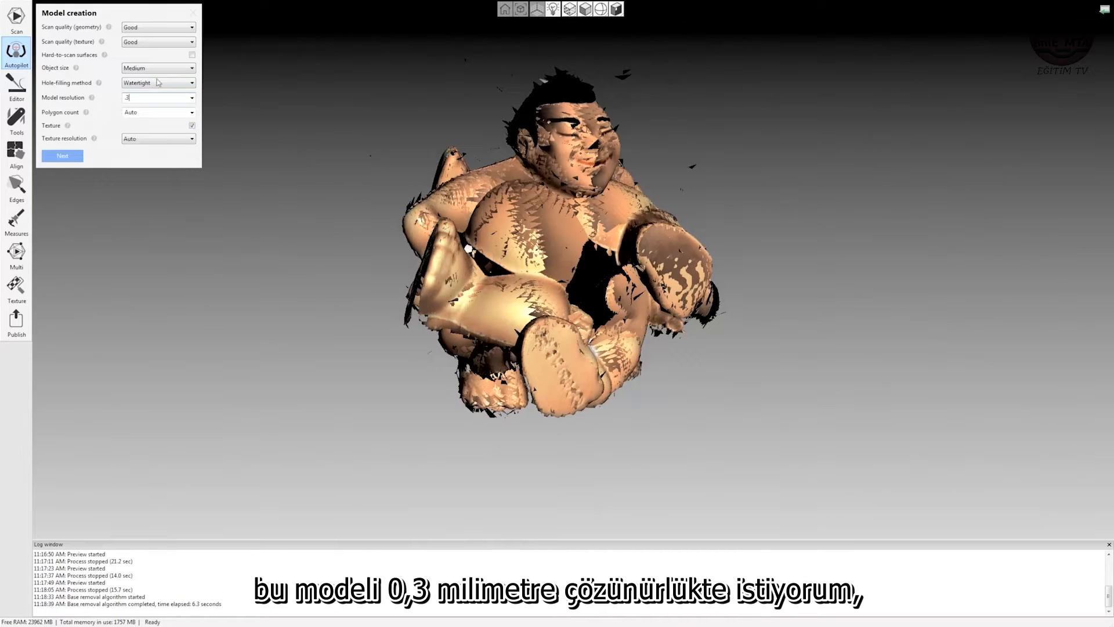
left_click(64, 157)
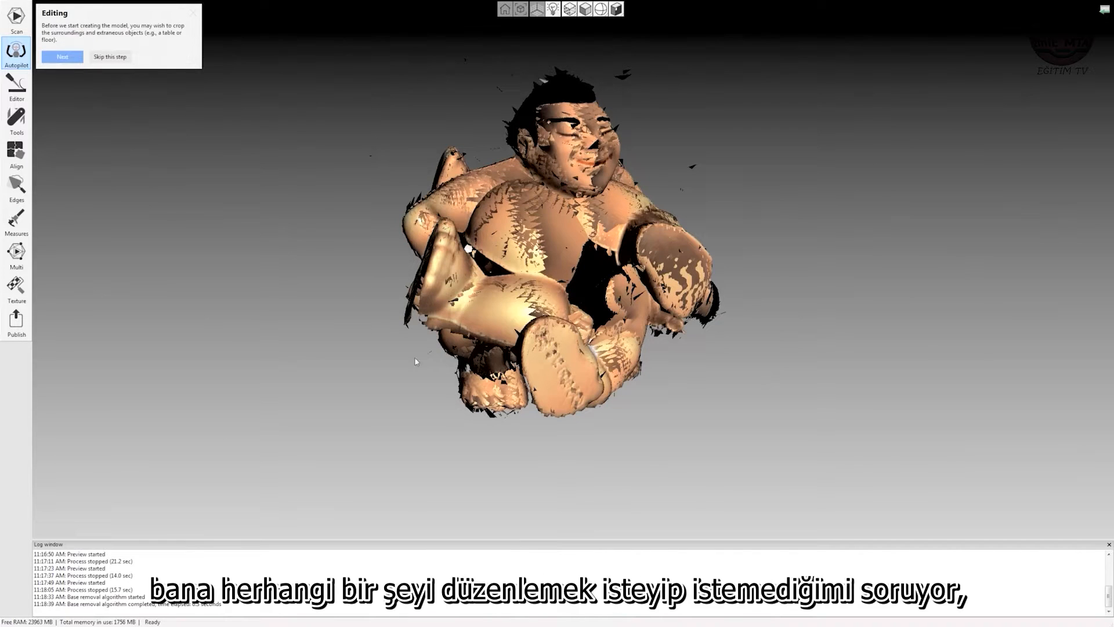
left_click_drag(751, 273, 475, 200)
left_click_drag(233, 229, 529, 243)
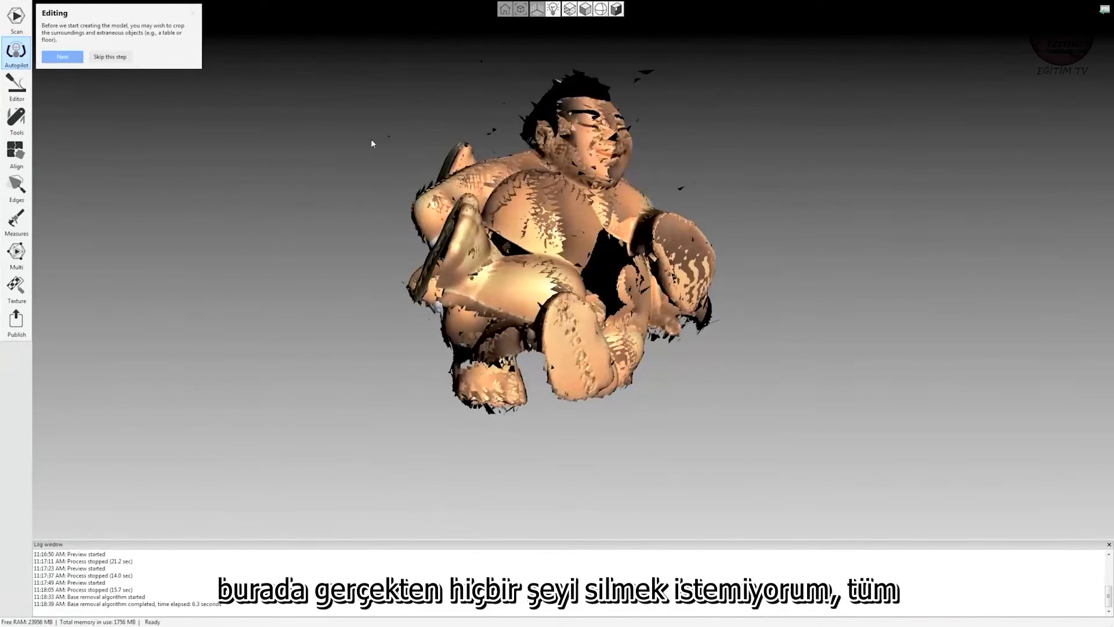
left_click_drag(371, 143, 596, 200)
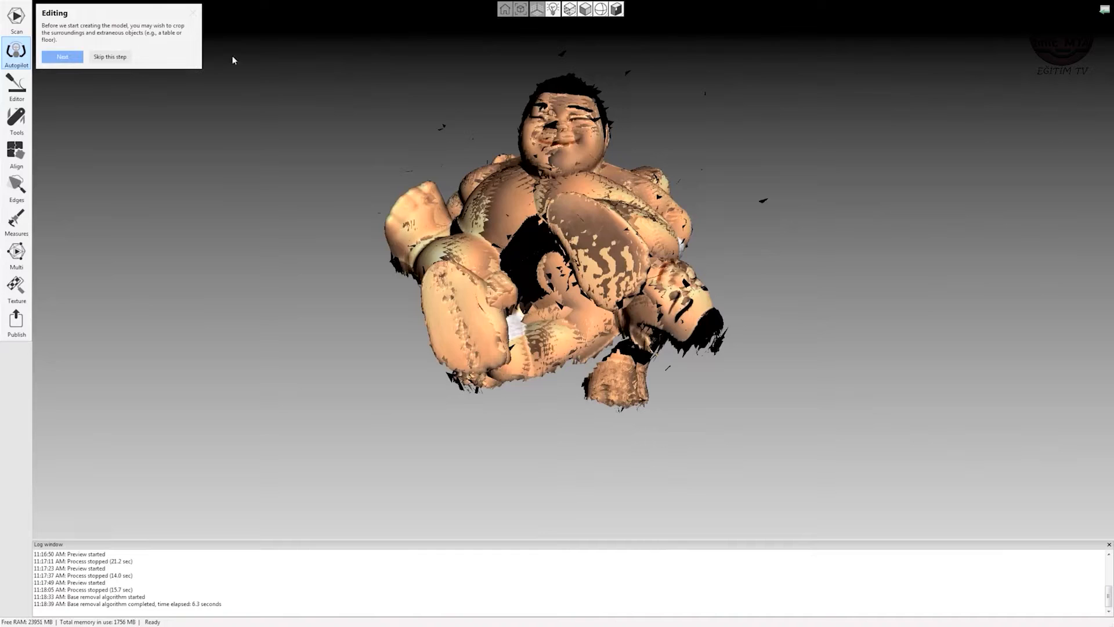
left_click(110, 57)
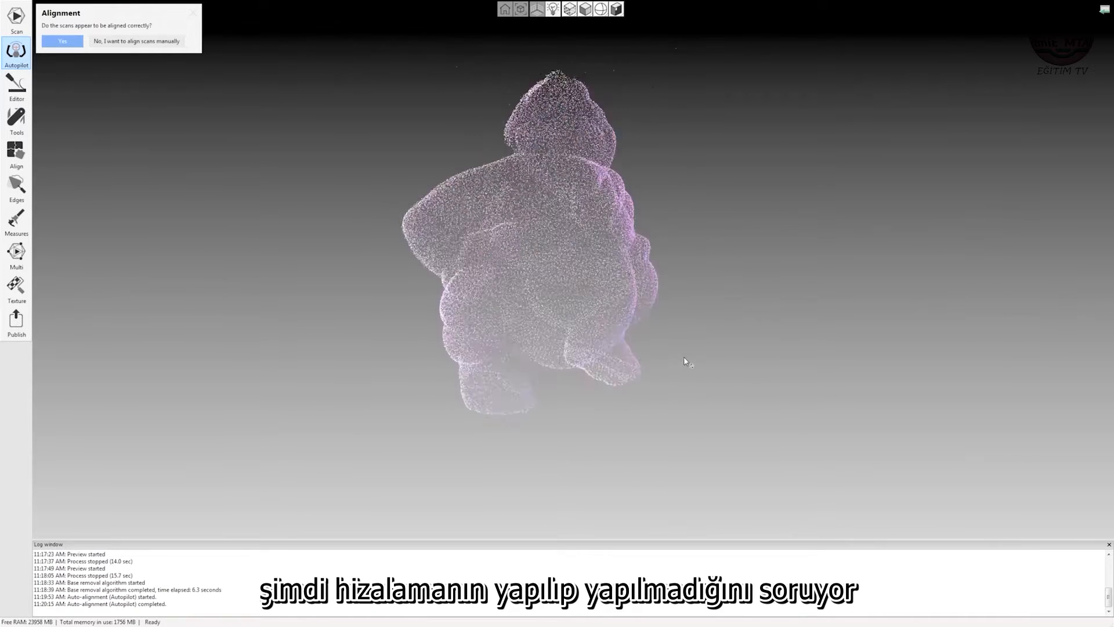
Check the figurine scans' alignment, accept it to generate the textured model, and finish Autopilot.
left_click_drag(684, 358, 376, 196)
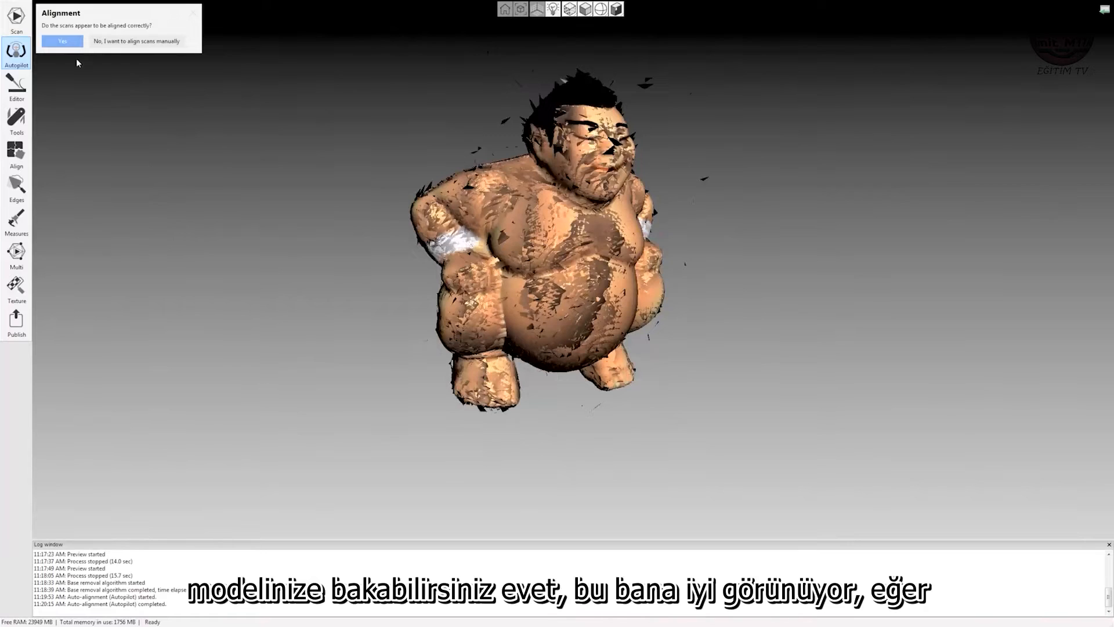
left_click(62, 41)
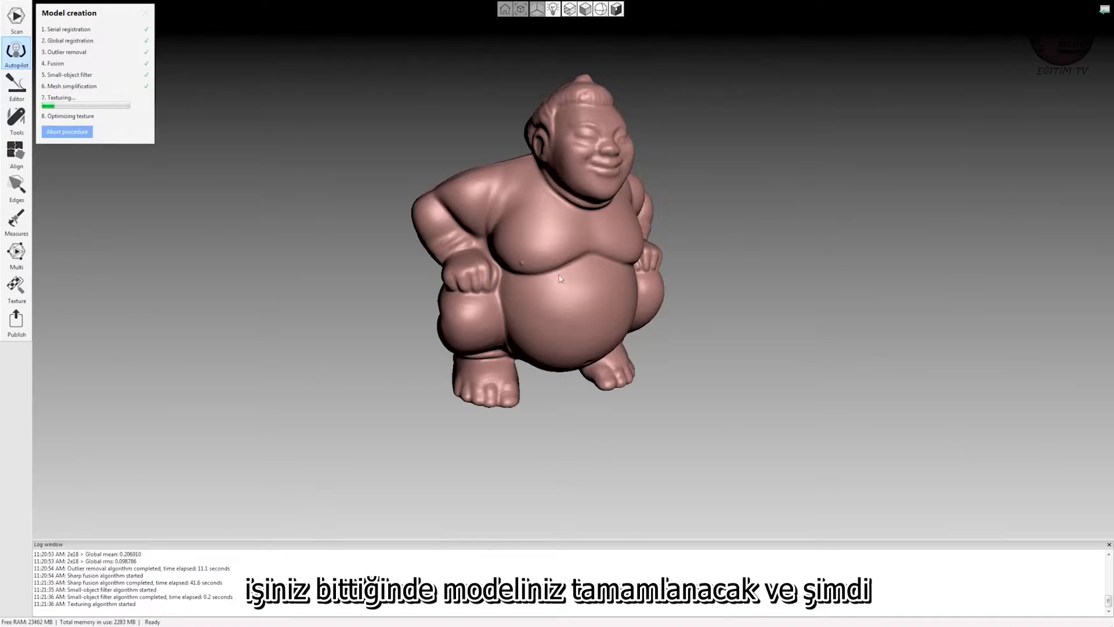
left_click_drag(770, 388, 715, 335)
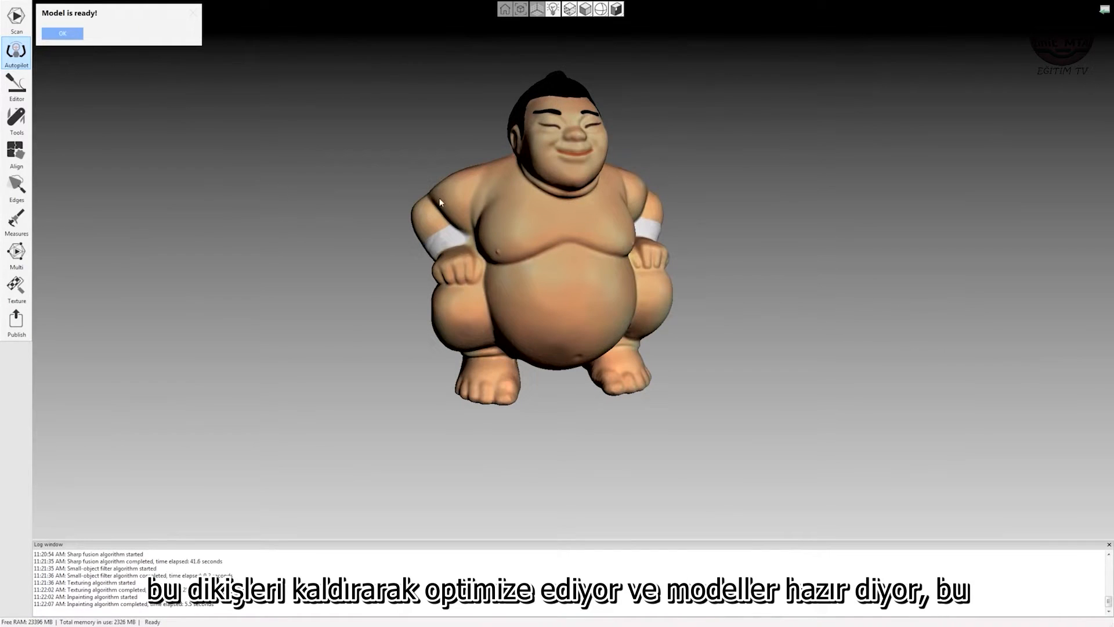
left_click(65, 35)
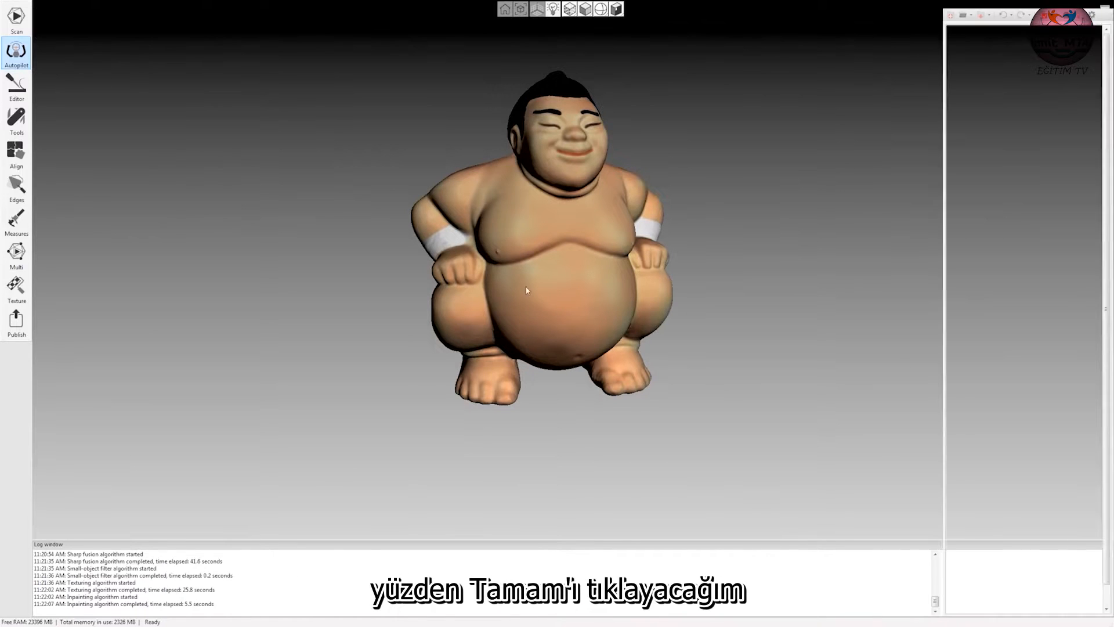
Adjust the Sharp fusion1 texture by raising brightness to about 1.4 and slightly lowering gamma correction, and apply it.
middle_click_drag(648, 214, 559, 235)
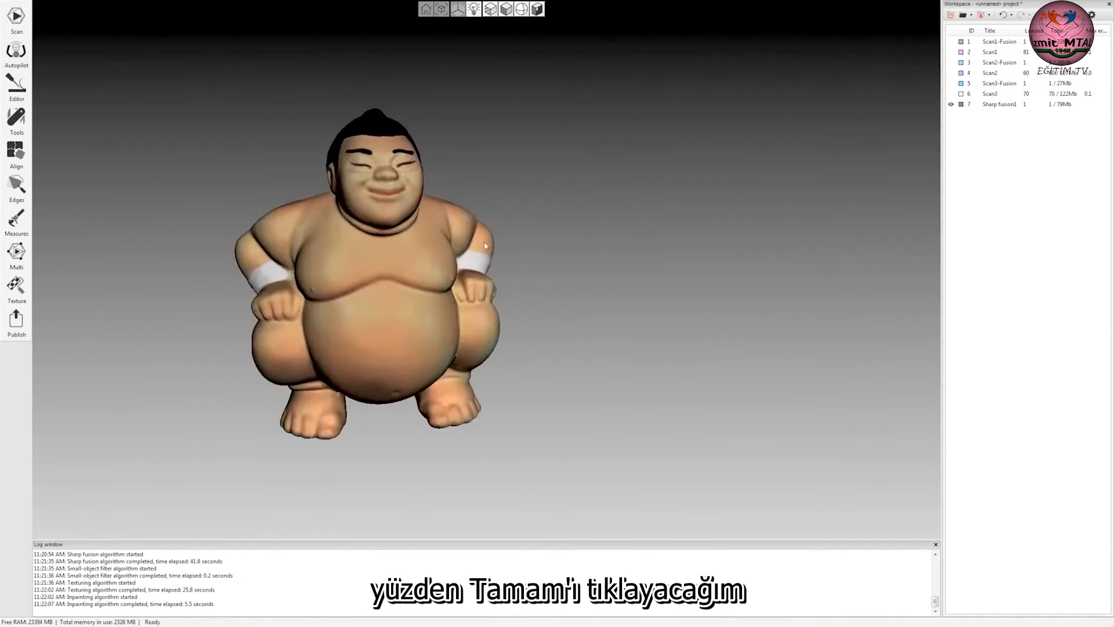
left_click_drag(351, 285, 316, 310)
mouse_move(328, 266)
left_mouse_down()
mouse_move(381, 253)
mouse_move(314, 252)
left_mouse_up()
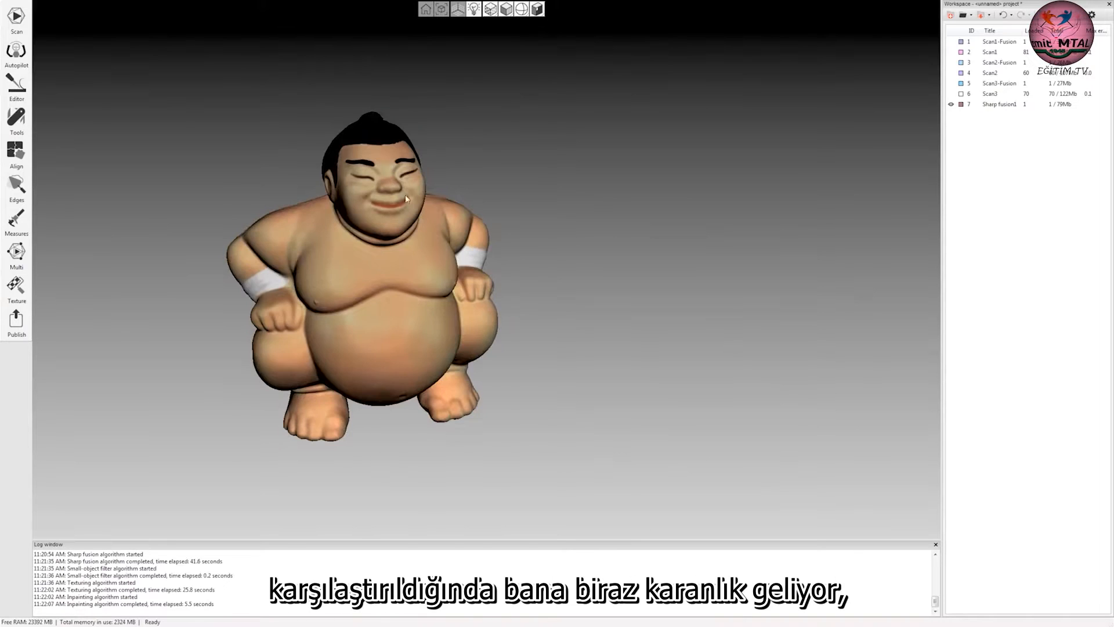
right_click(1006, 105)
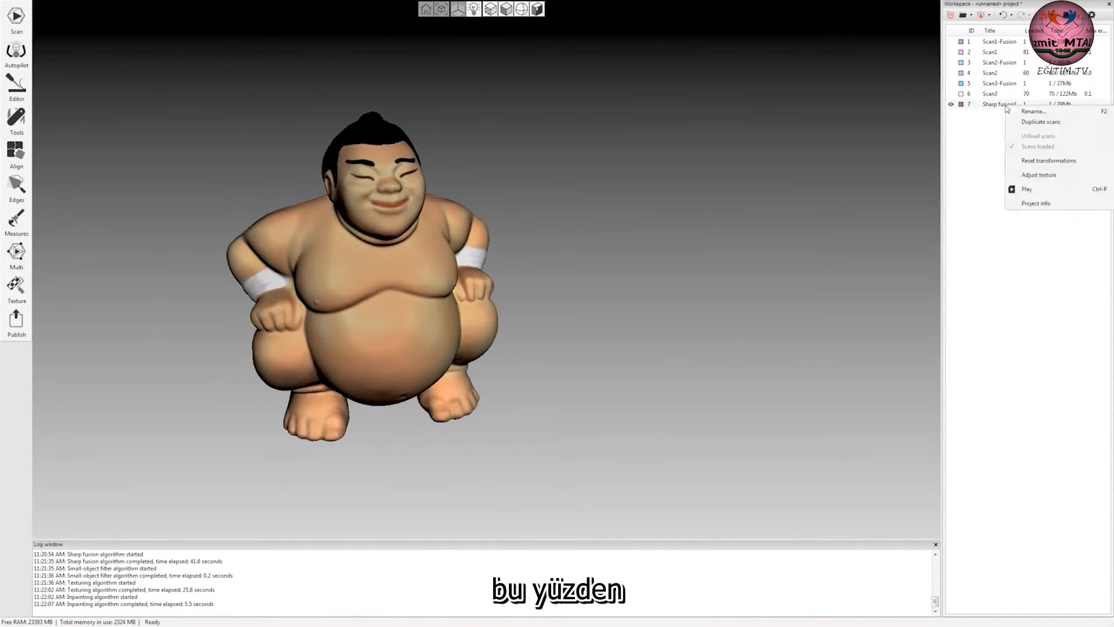
left_click(1038, 174)
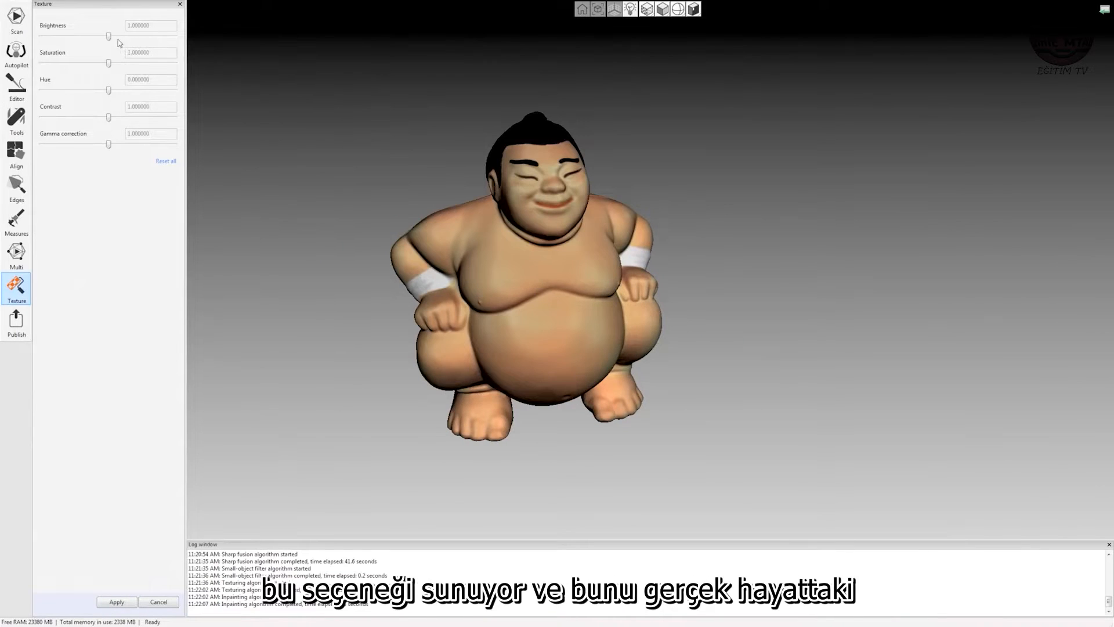
left_click_drag(109, 37, 122, 38)
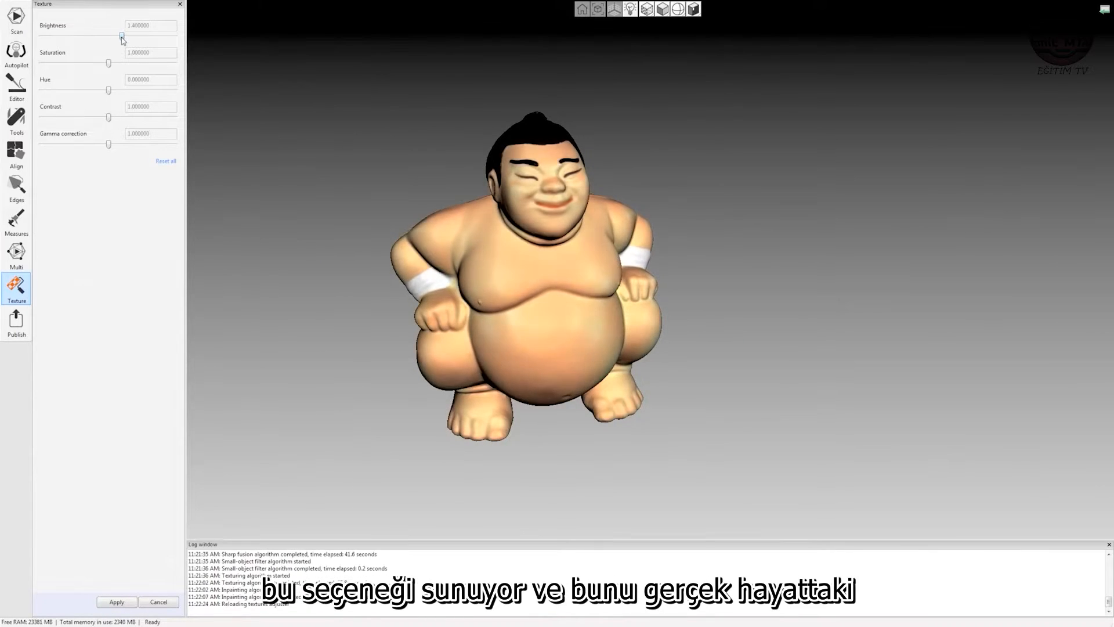
left_click_drag(110, 143, 102, 145)
left_click(116, 602)
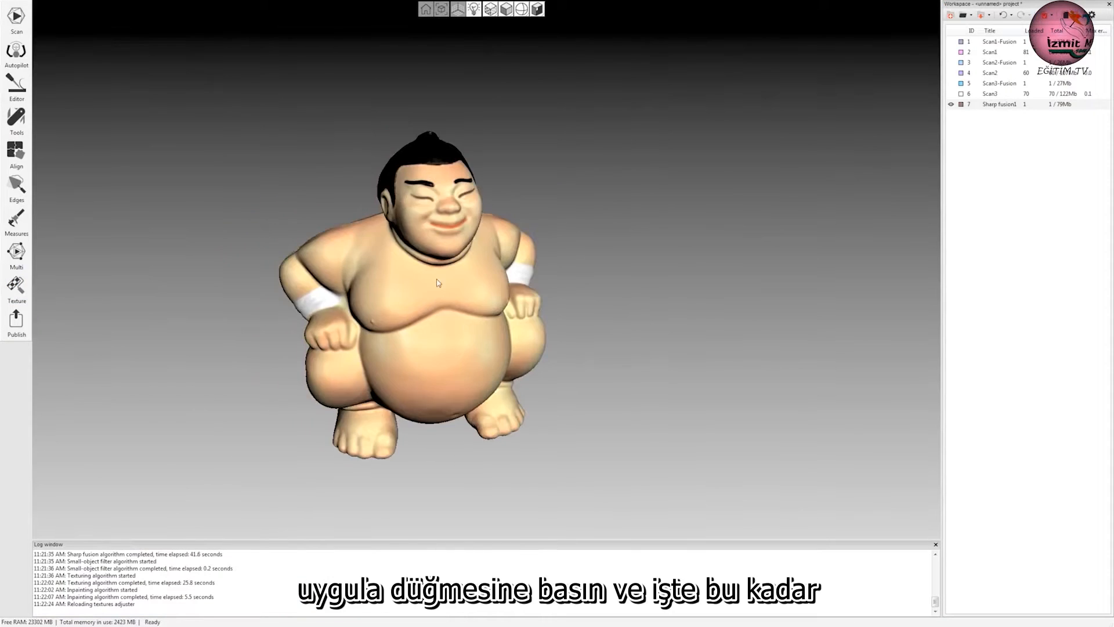
Display the figurine in scan color without texture and examine its surface details from the front, side and back.
left_click_drag(467, 443, 490, 325)
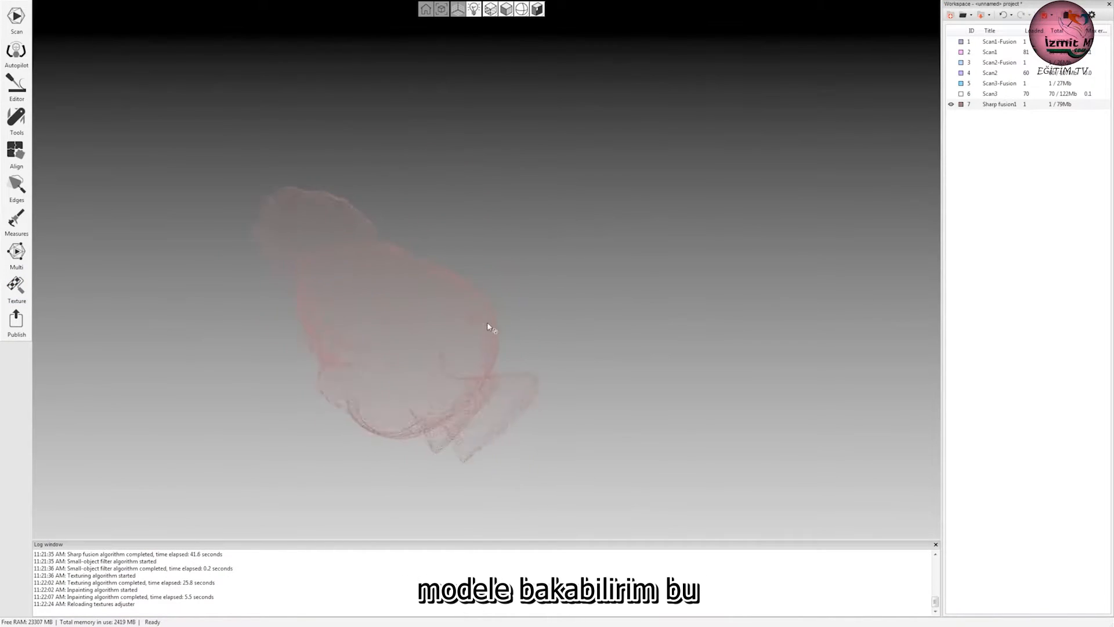
left_click_drag(162, 352, 654, 398)
left_click(490, 8)
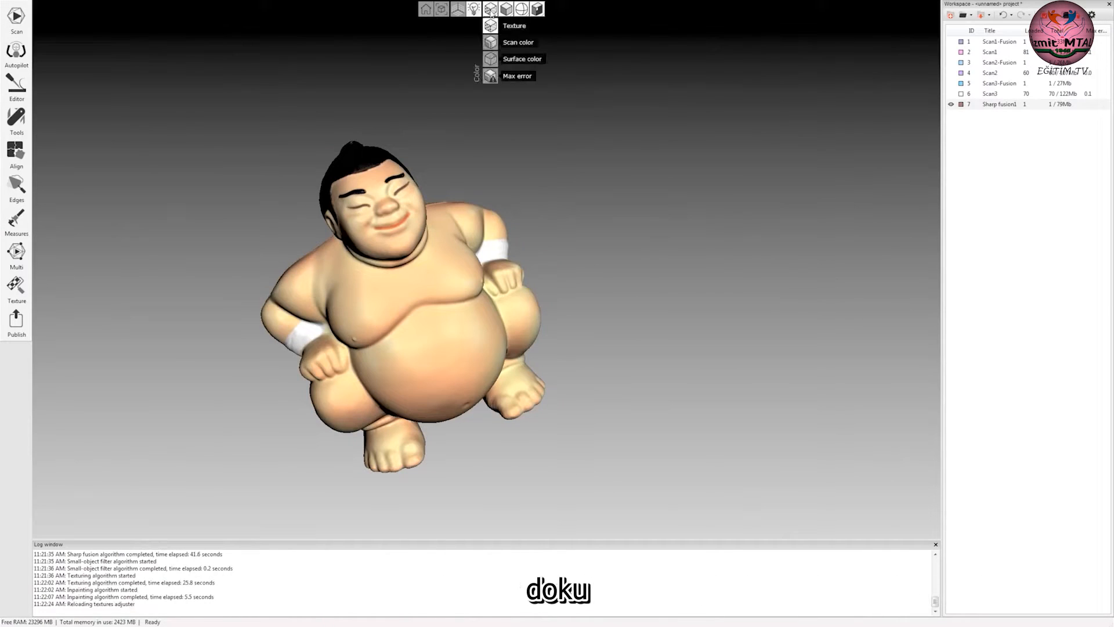
left_click(495, 45)
left_click_drag(303, 377, 593, 446)
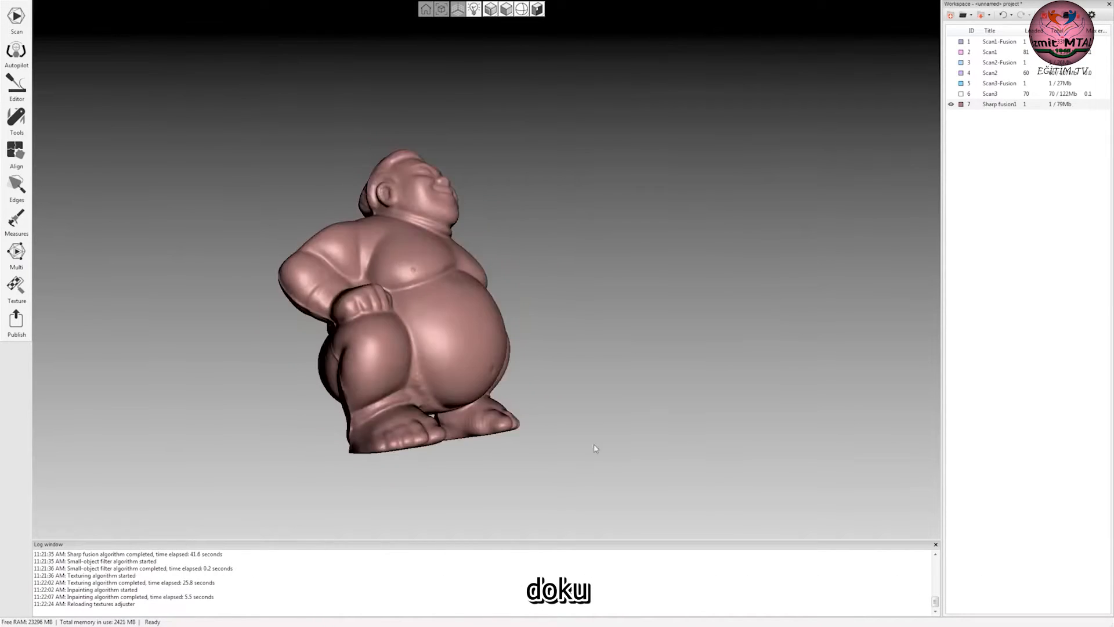
left_click_drag(654, 473, 620, 302)
left_click_drag(597, 447, 371, 140)
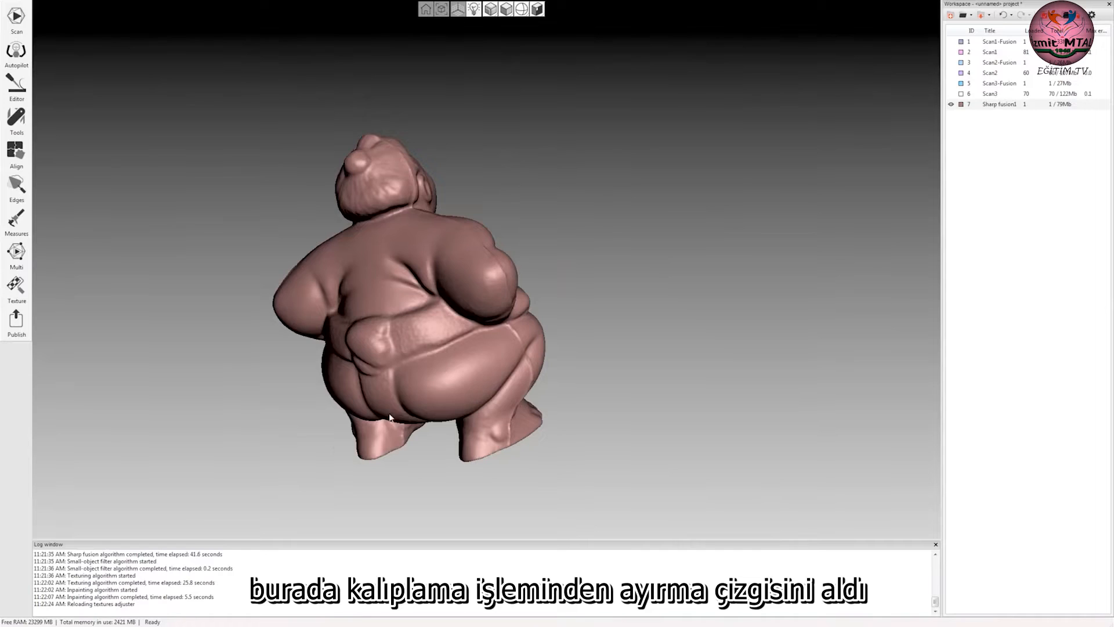
left_click_drag(571, 319, 638, 379)
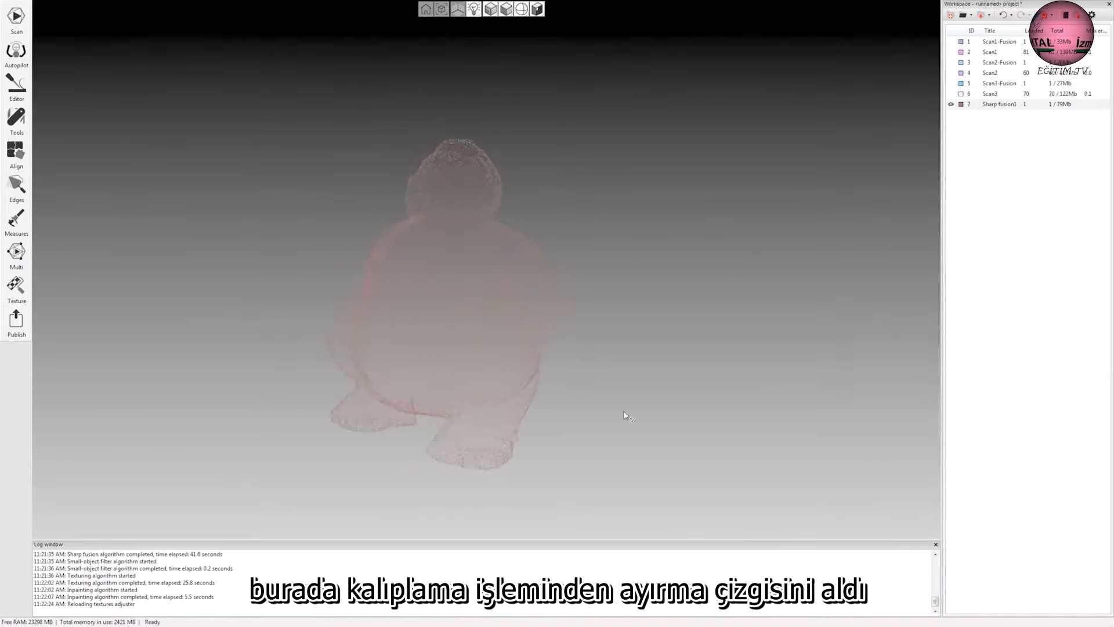
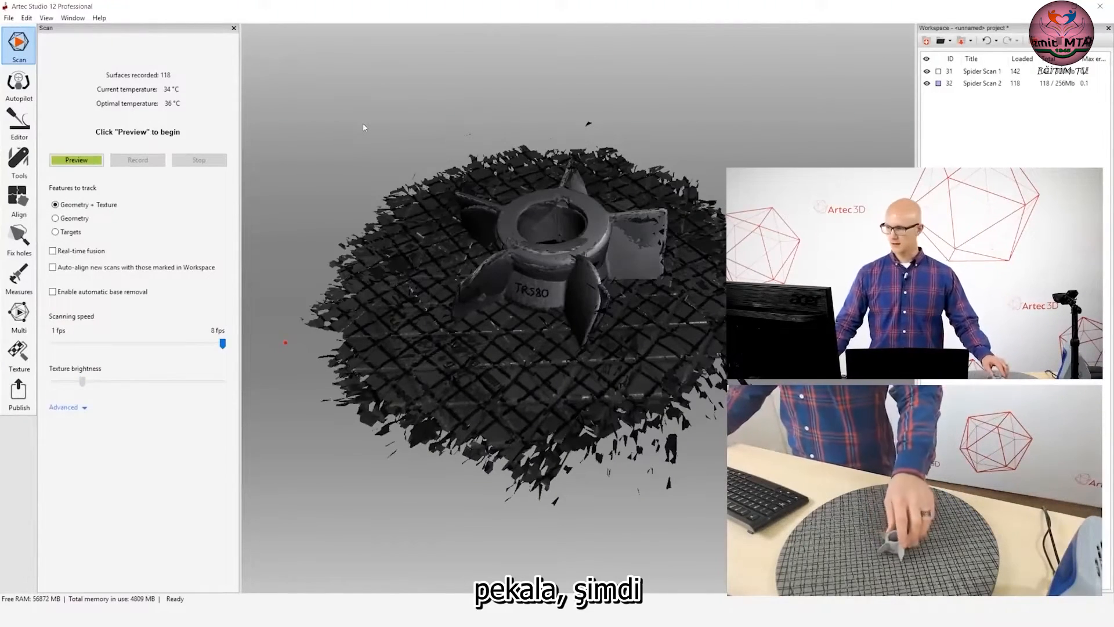
Start Autopilot for the impeller and select both Spider Scan 1 and Spider Scan 2 for model creation.
mouse_move(495, 232)
left_mouse_down()
mouse_move(510, 266)
mouse_move(514, 236)
left_mouse_up()
scroll(536, 237, "down", 2)
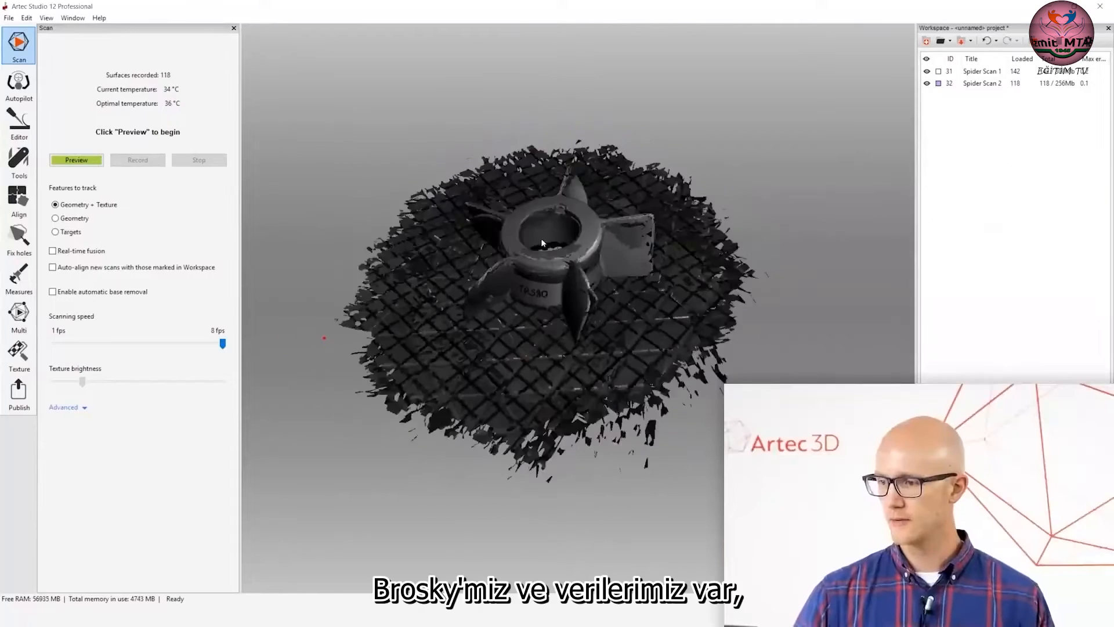
scroll(547, 261, "down", 1)
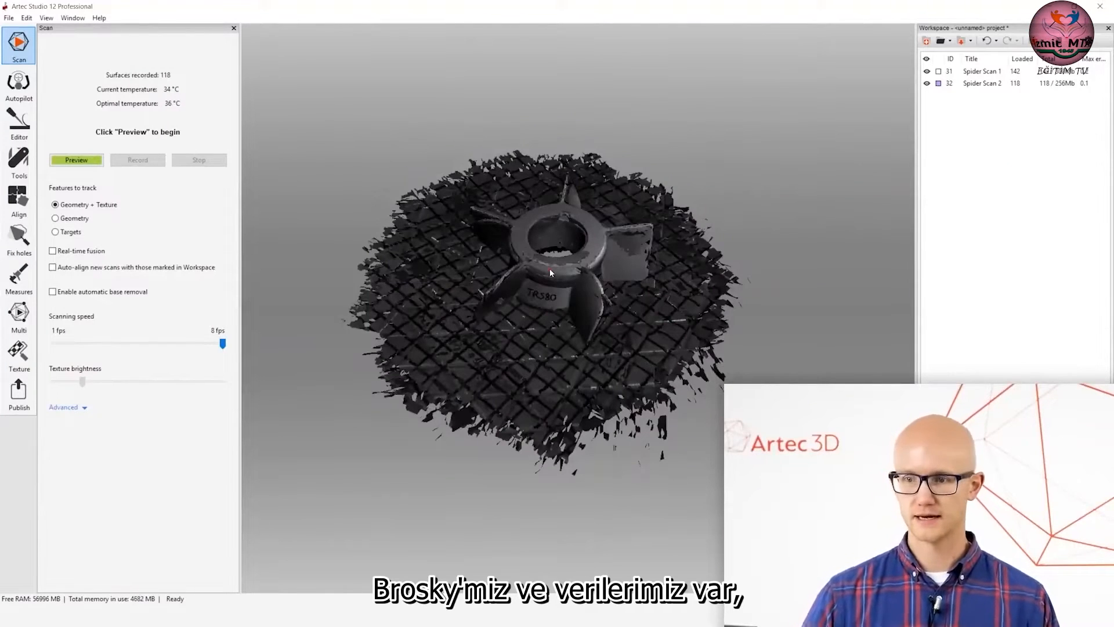
left_click(21, 92)
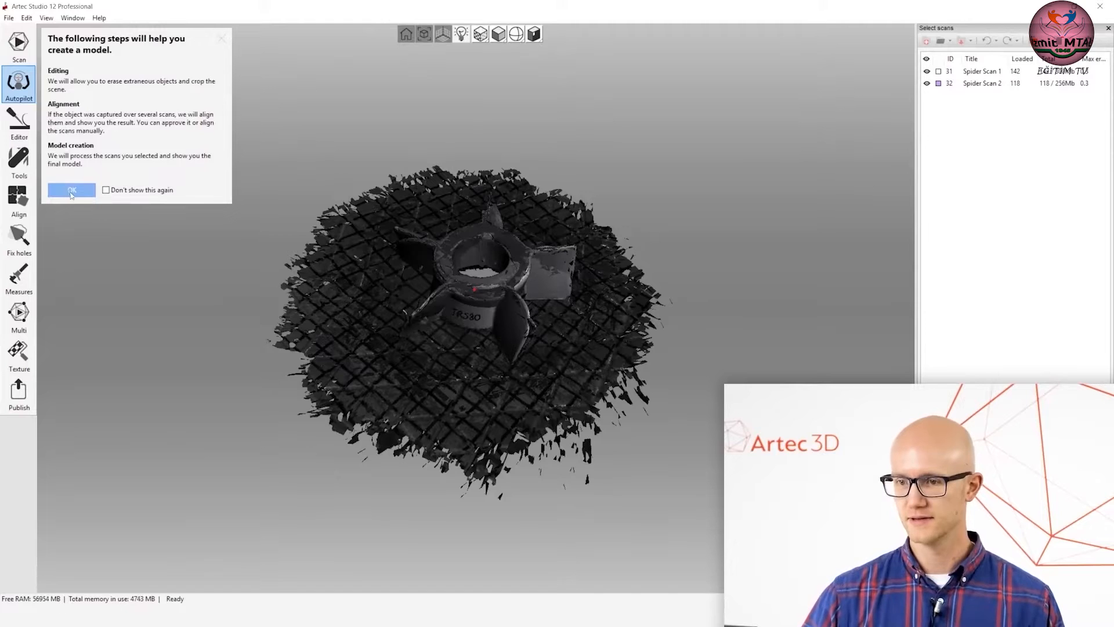
left_click(72, 192)
left_click_drag(467, 298, 475, 245)
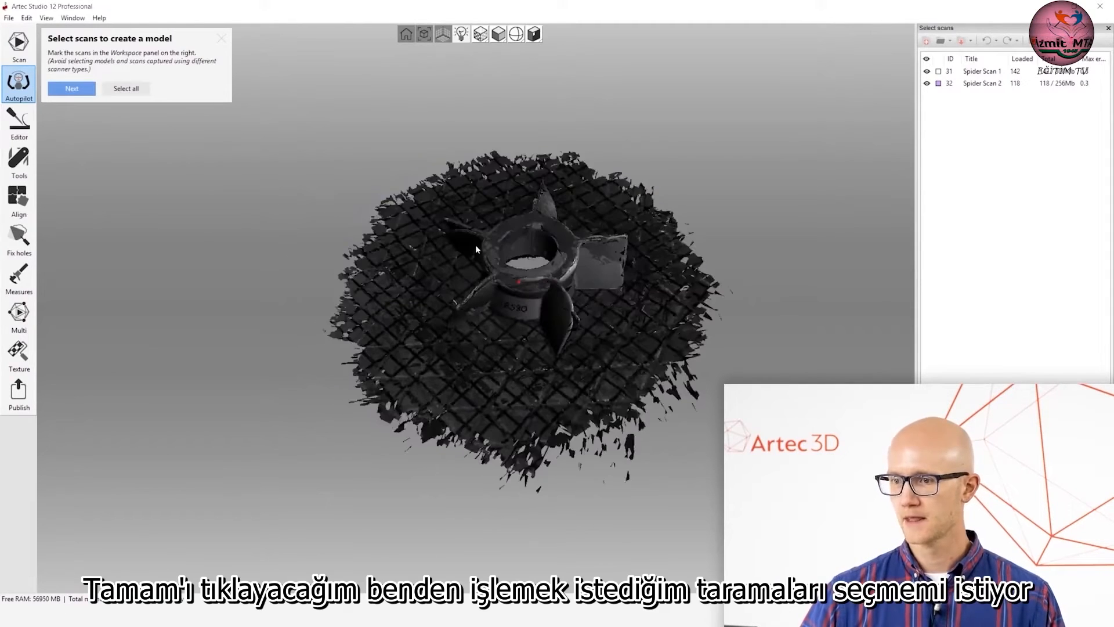
left_click(927, 84)
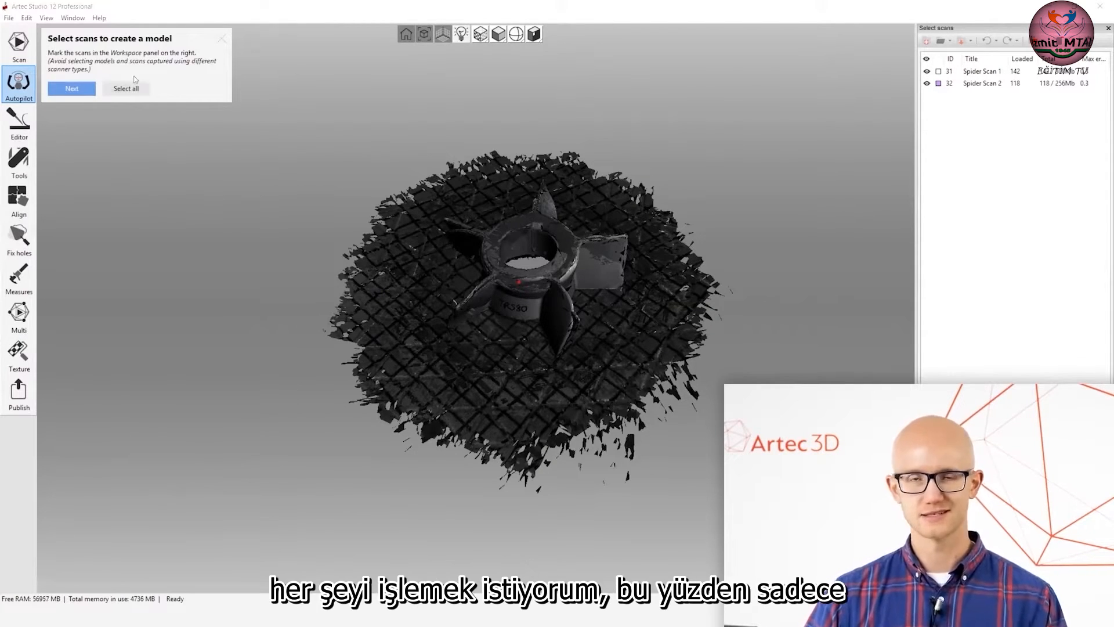
left_click(126, 89)
left_click(72, 88)
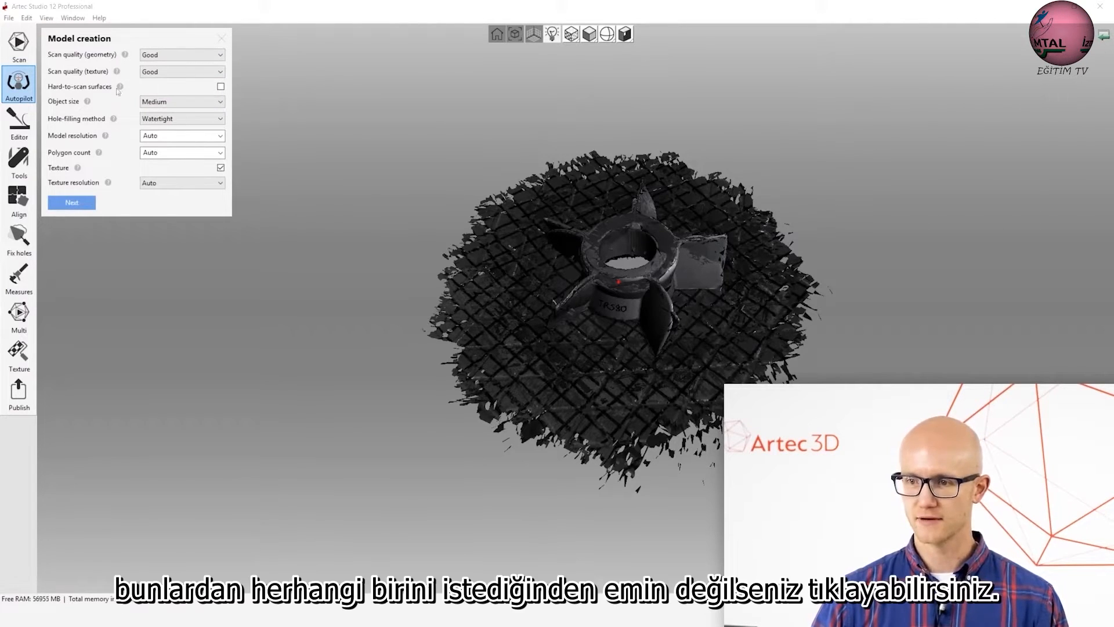
Set the model resolution to 0.3 and the polygon count to 200000, and accept the model creation settings.
left_click(125, 55)
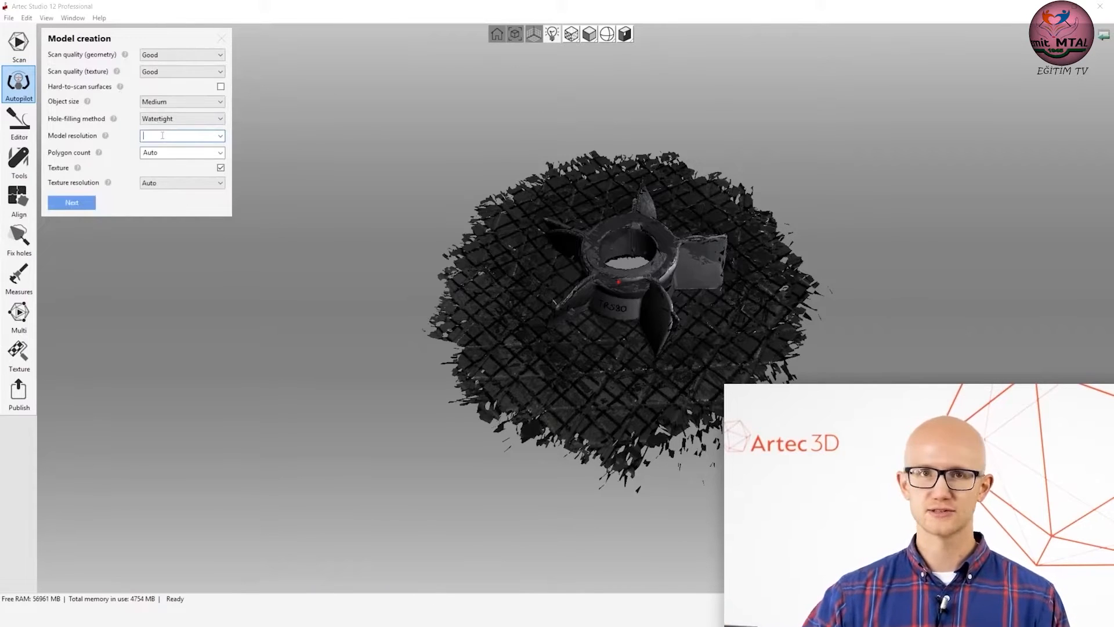
type(".3")
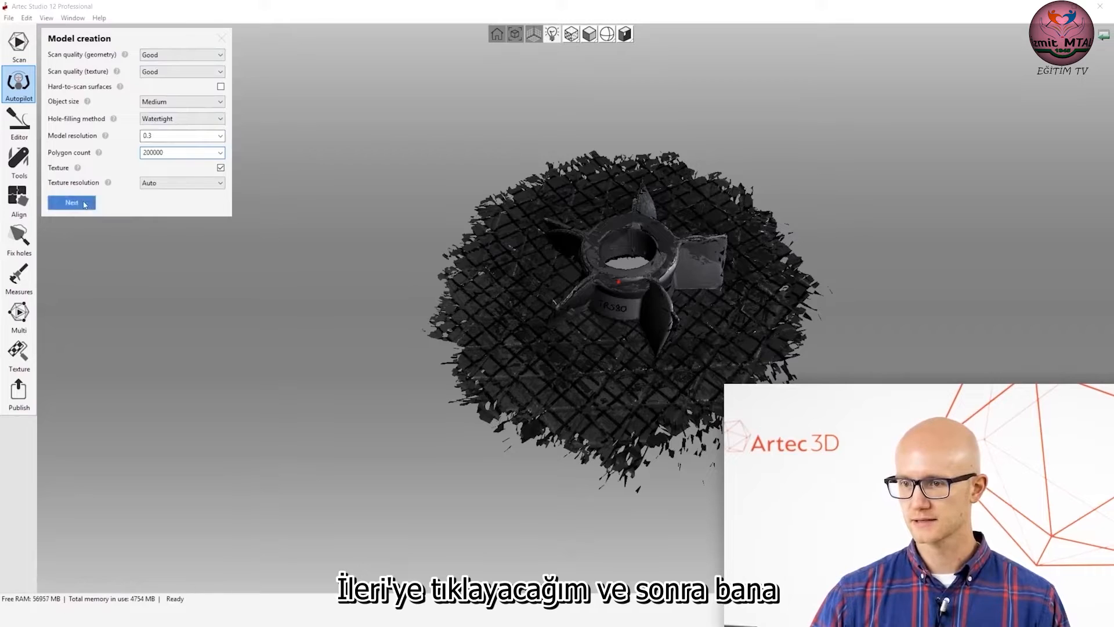
left_click(85, 204)
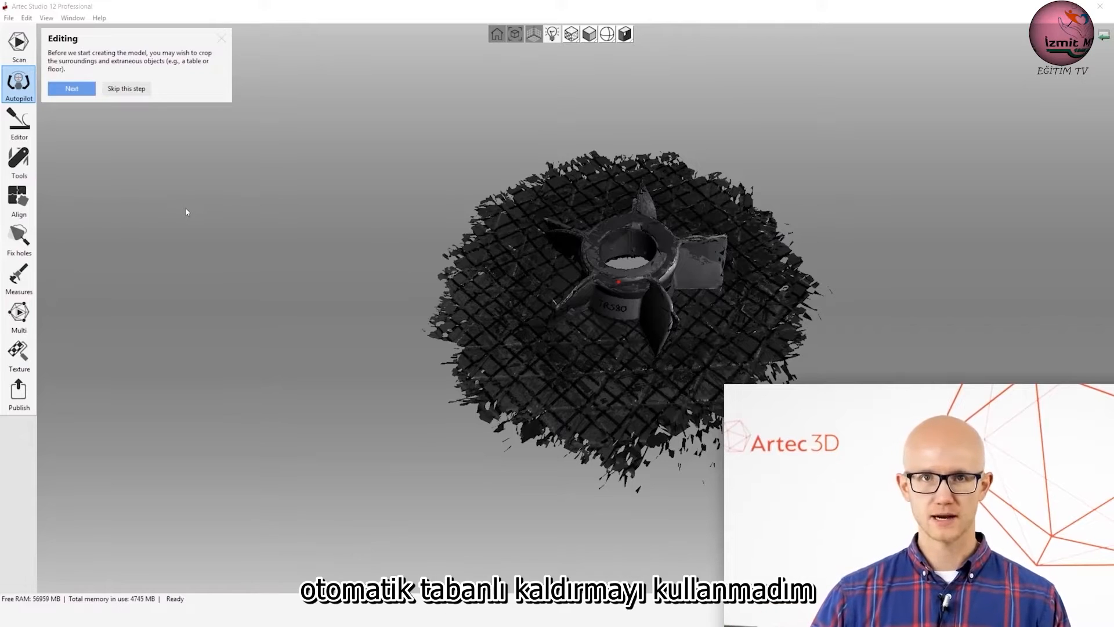
Open the scans for editing, isolate Spider Scan 1, and erase its turntable surface using a cutoff-plane selection.
scroll(604, 285, "up", 5)
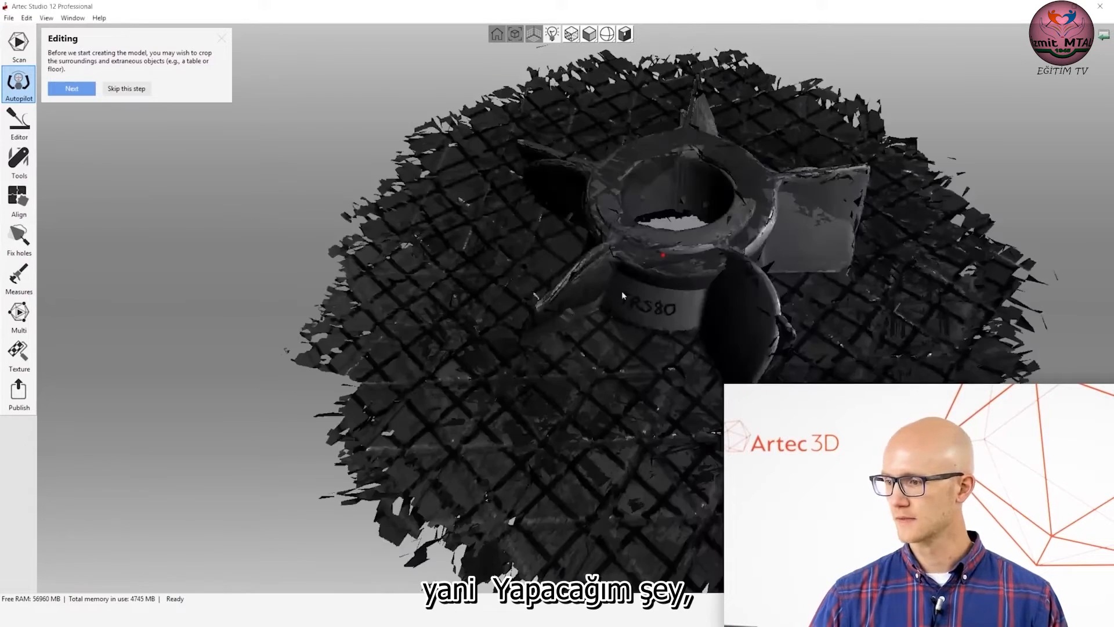
scroll(726, 255, "down", 3)
middle_click_drag(726, 256, 477, 250)
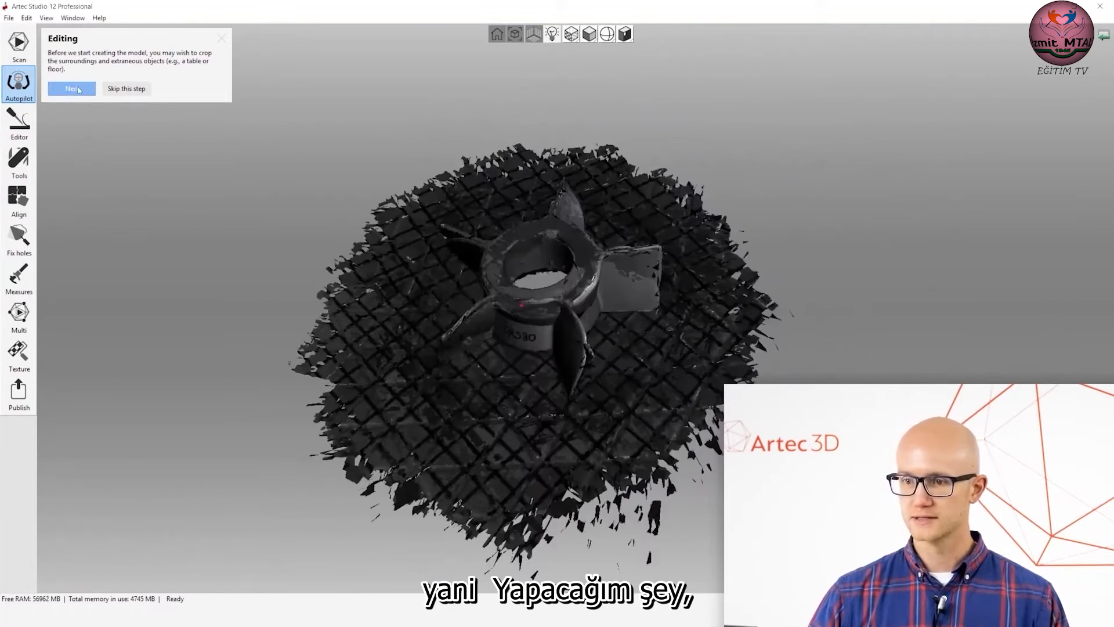
left_click(79, 89)
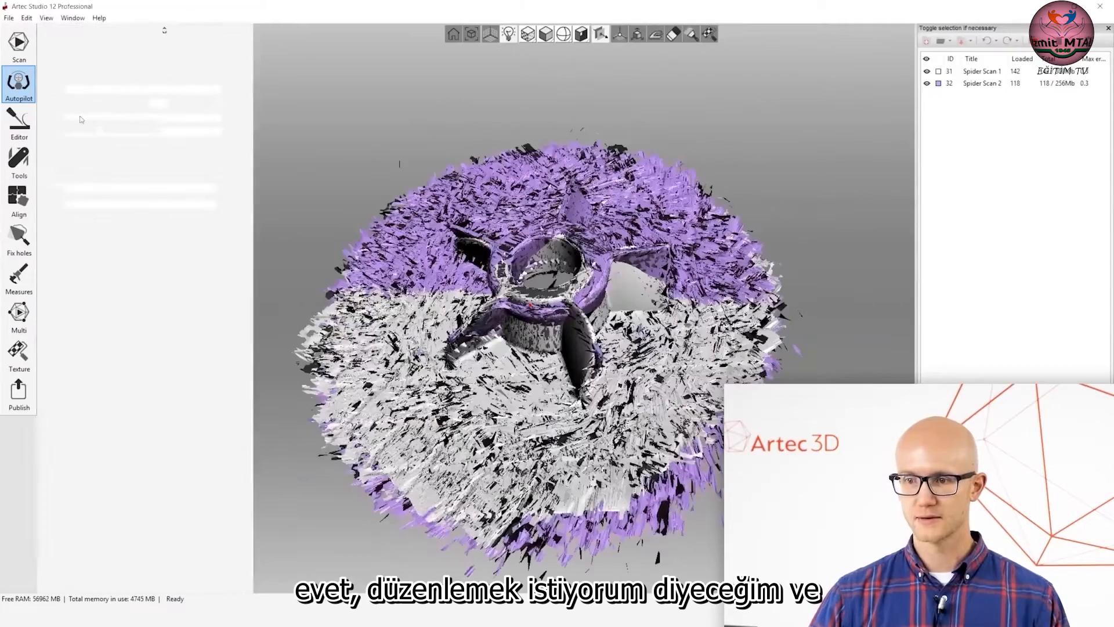
left_click(927, 83)
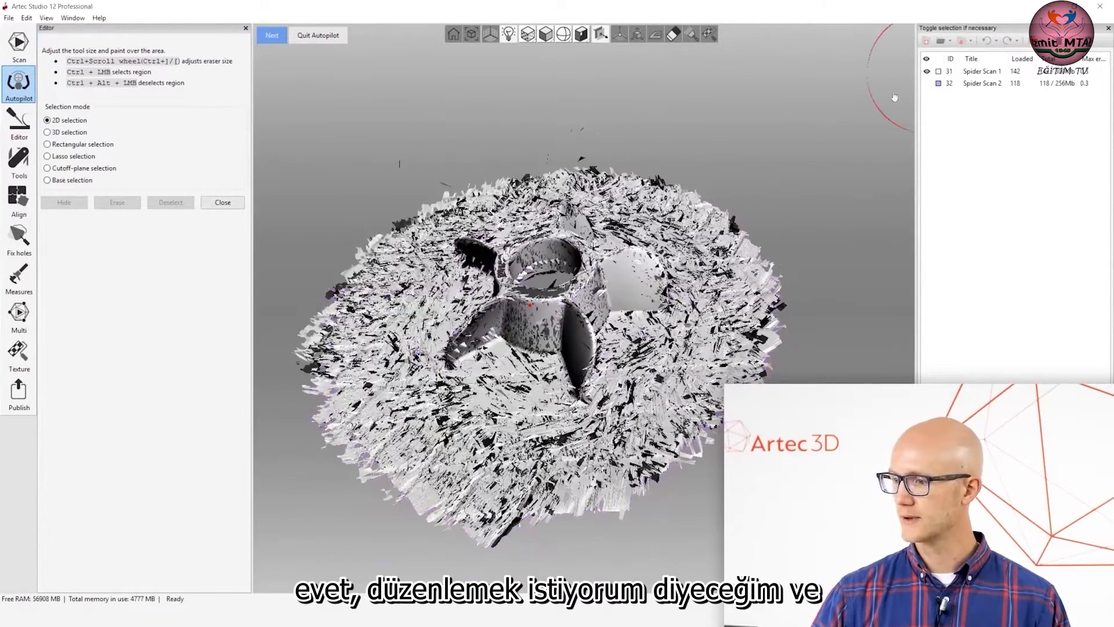
left_click(47, 168)
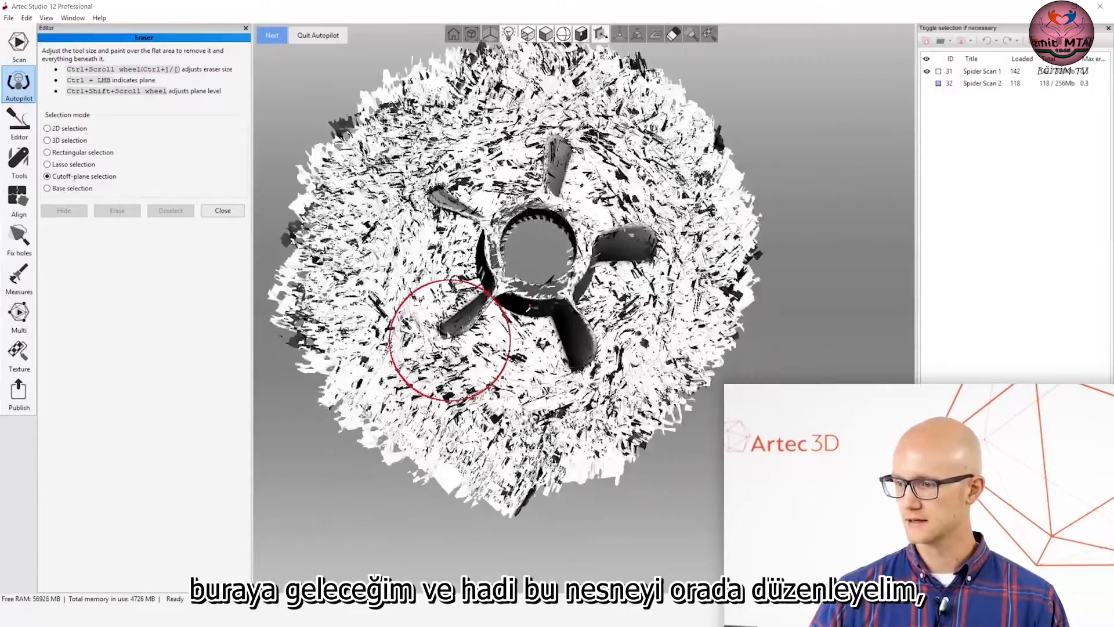
scroll(349, 250, "down", 5, "ctrl")
left_click_drag(357, 257, 436, 400)
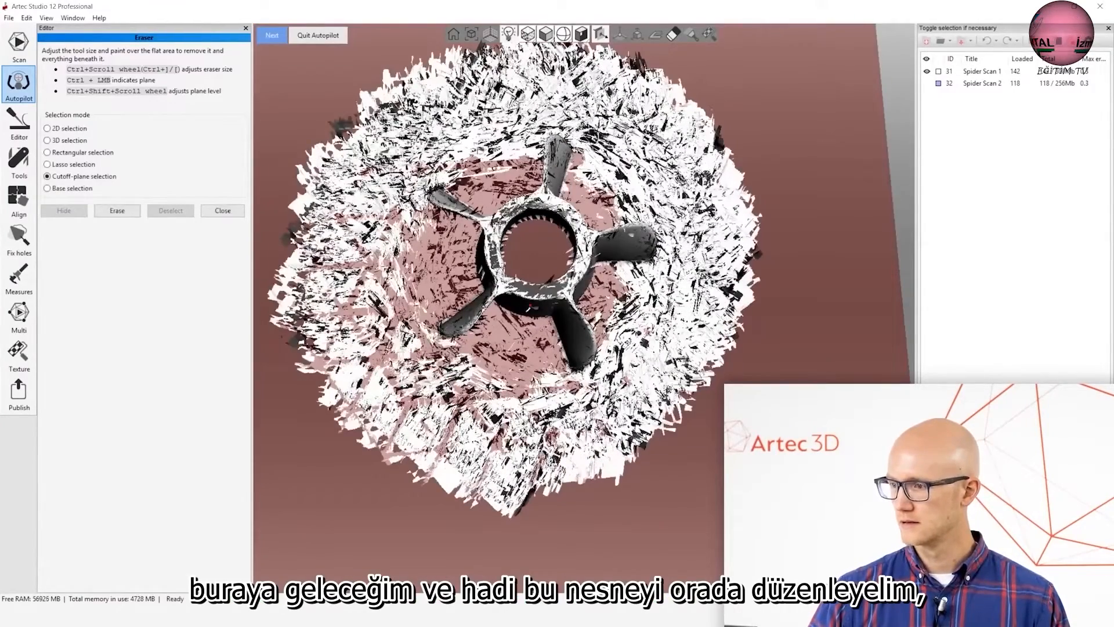
left_click_drag(630, 119, 682, 173, "ctrl")
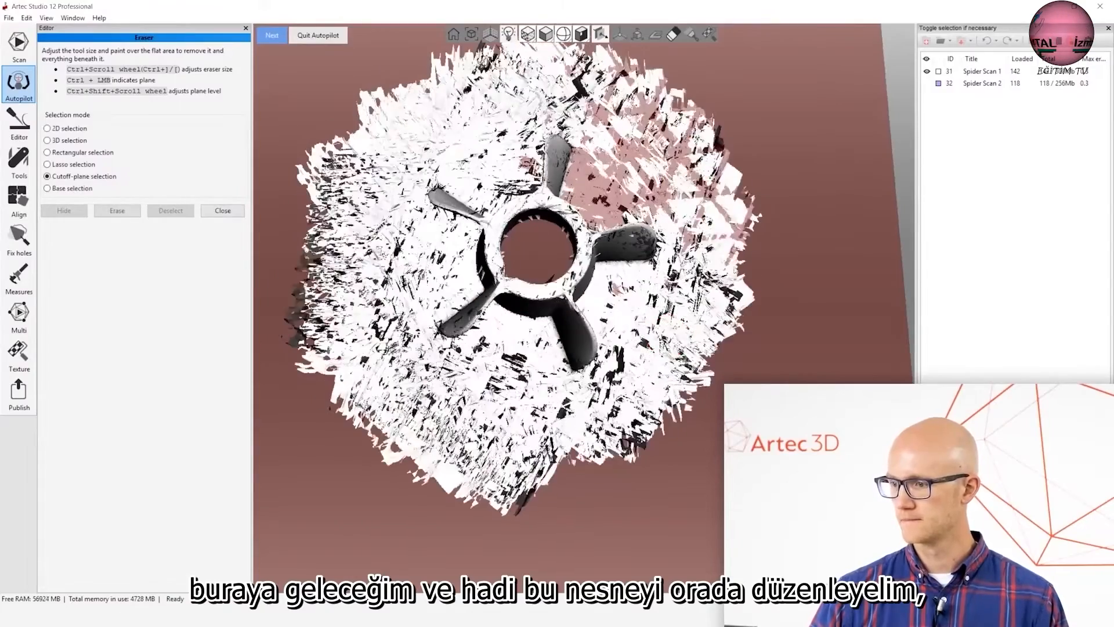
scroll(733, 248, "up", 2, "ctrl+shift")
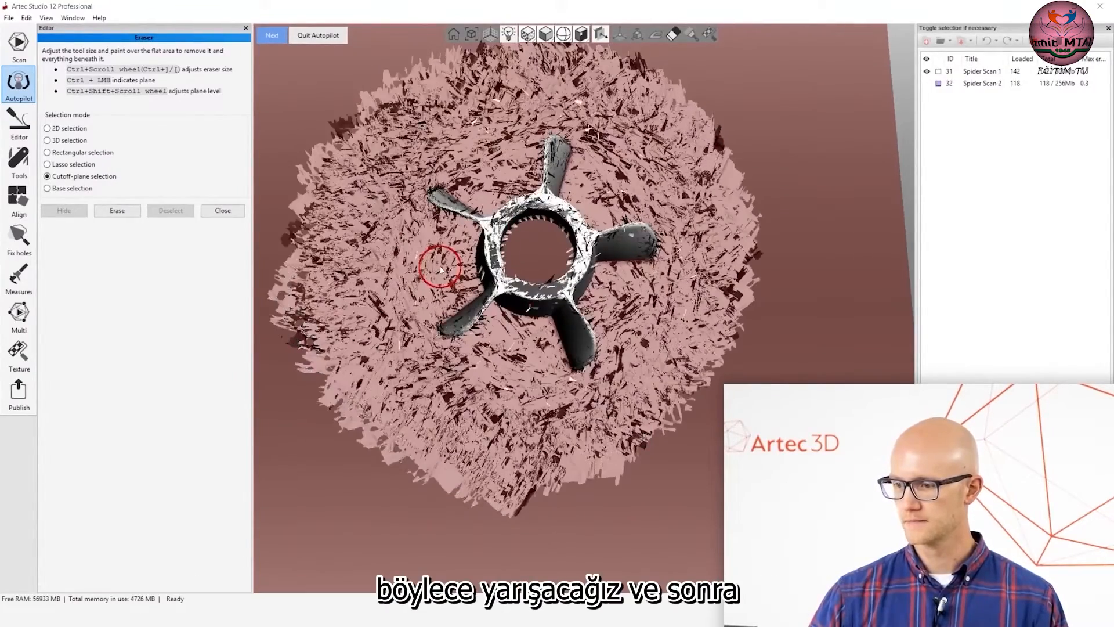
left_click(117, 211)
Isolate Spider Scan 2 and erase the turntable surface around its impeller with the cutoff plane.
mouse_move(620, 386)
left_mouse_down()
mouse_move(631, 296)
mouse_move(892, 164)
left_mouse_up()
left_click(927, 83)
left_click(927, 71)
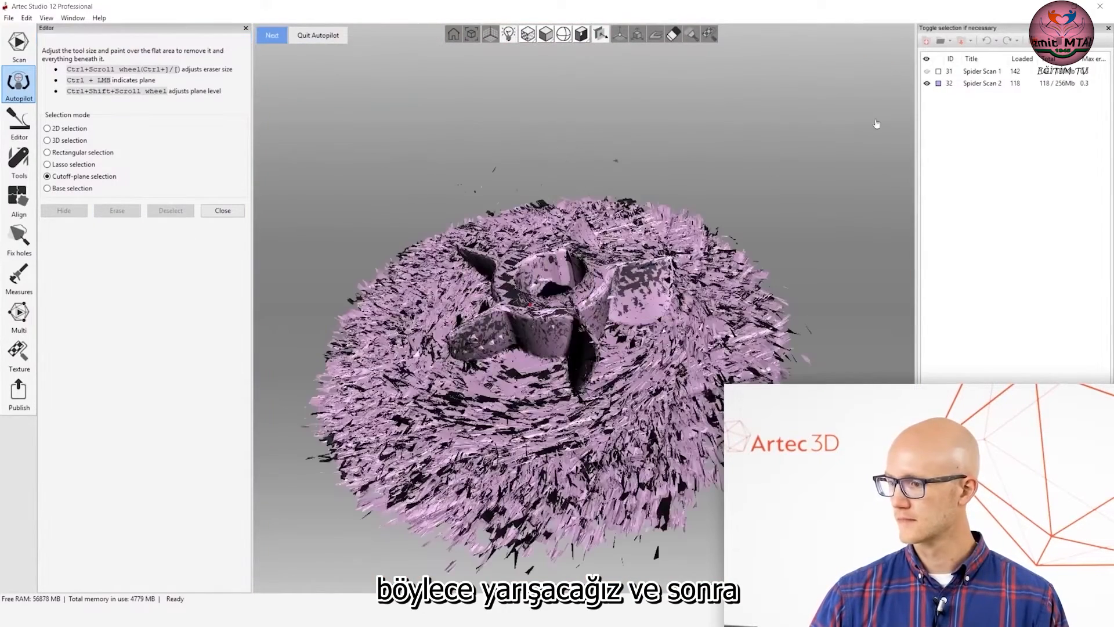
left_click_drag(370, 207, 378, 311)
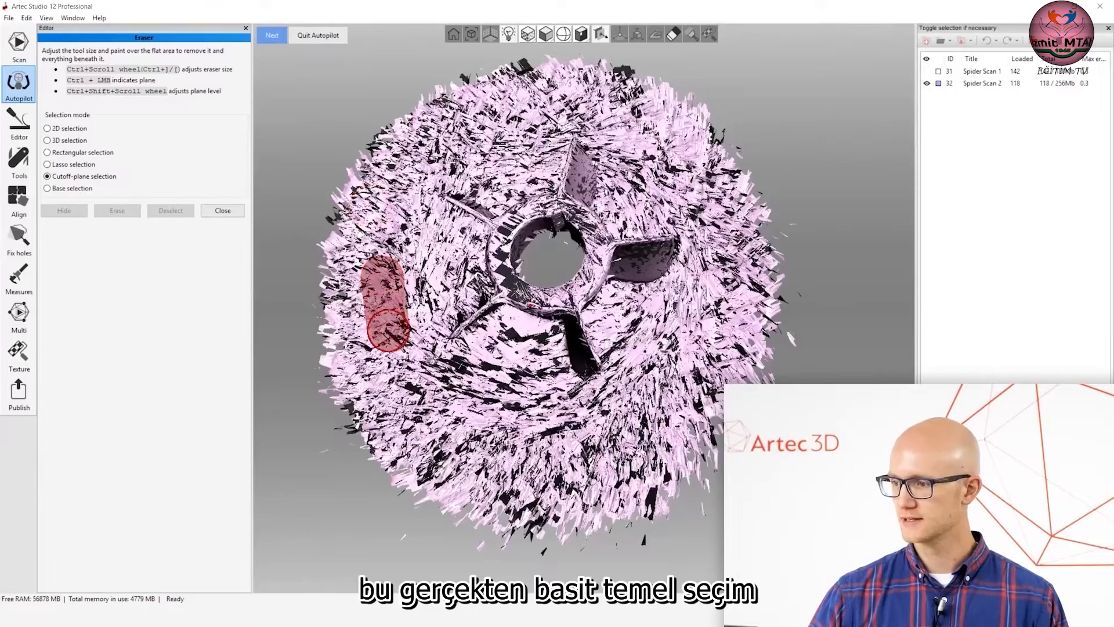
scroll(661, 135, "up", 3, "ctrl+shift")
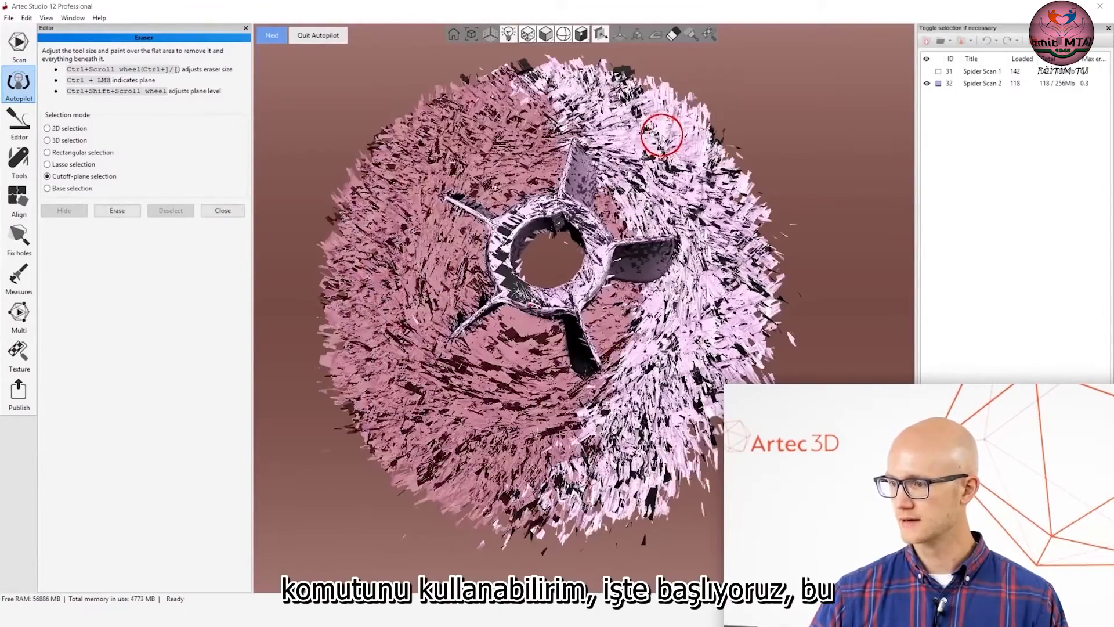
scroll(663, 136, "up", 3, "ctrl+shift")
left_click(119, 211)
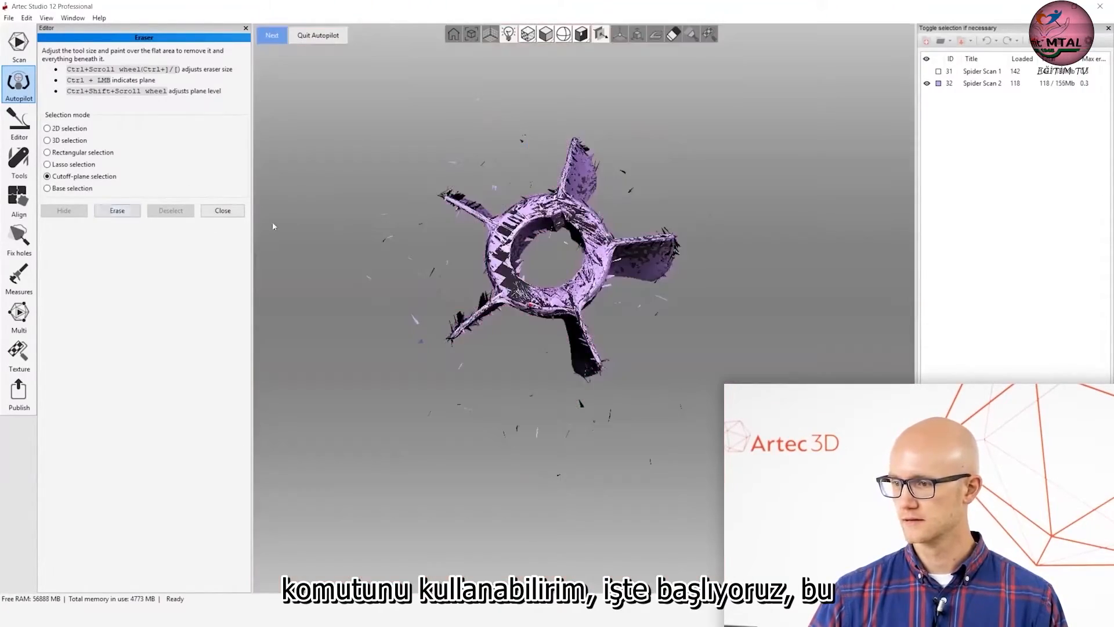
Show both cleaned scans together, proceed to the alignment stage and check their fit from several angles.
left_click_drag(657, 371, 674, 254)
left_click(927, 72)
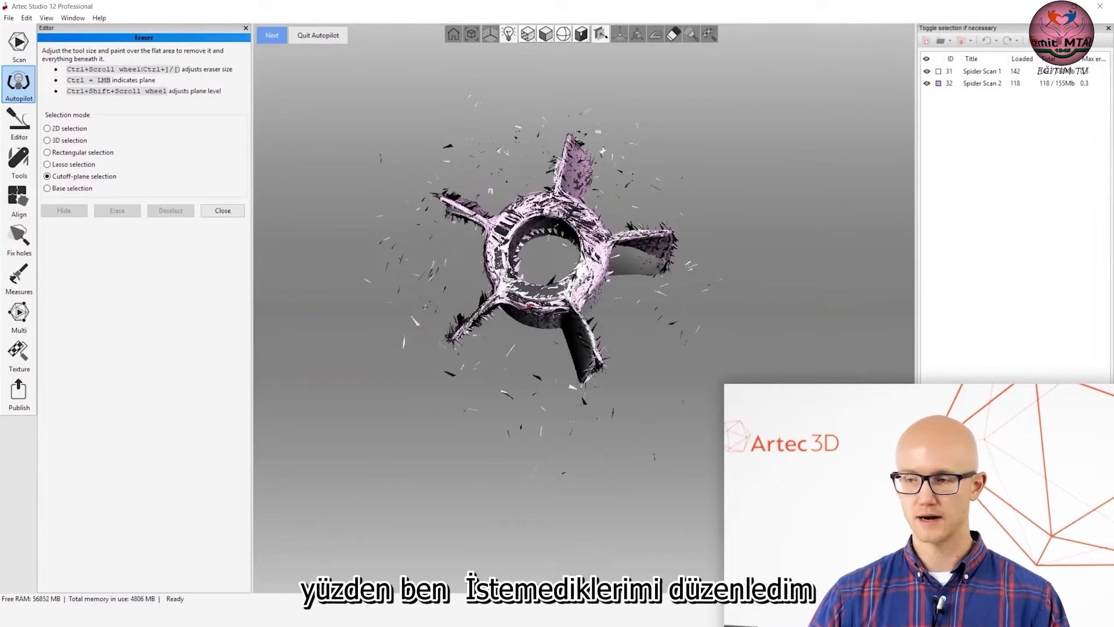
left_click(272, 36)
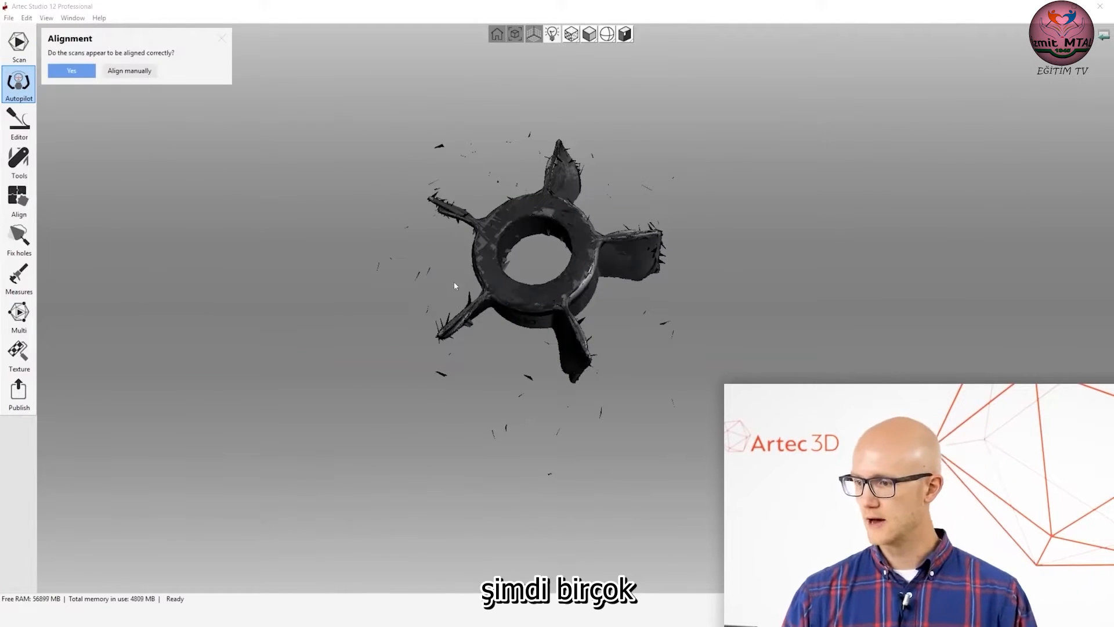
left_click_drag(454, 283, 702, 307)
left_click_drag(605, 270, 560, 351)
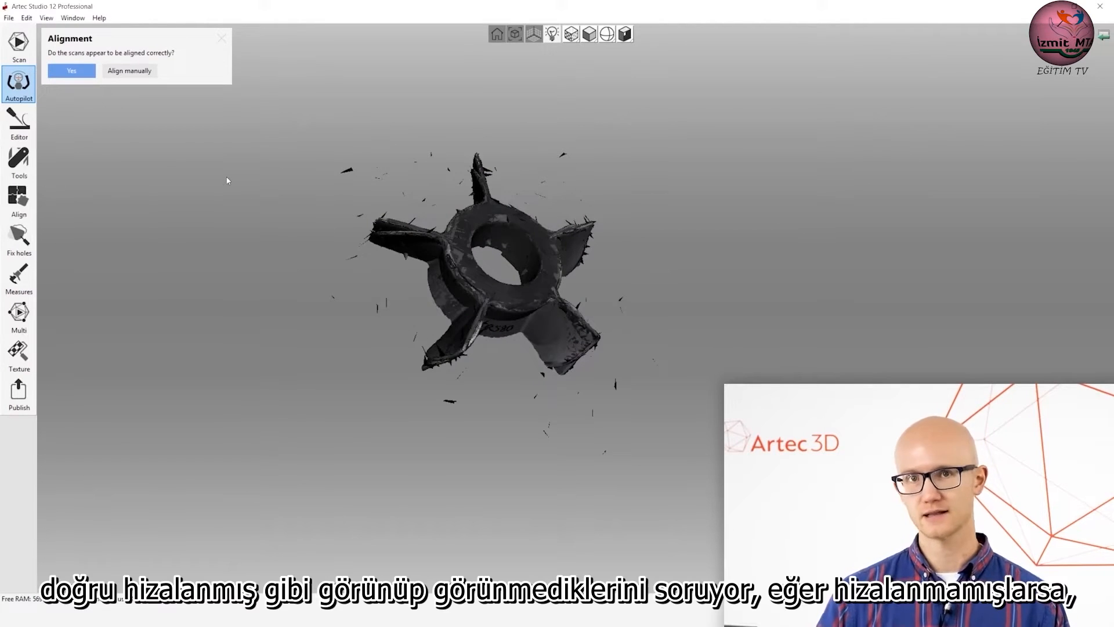
Align the two scans manually using matching point pairs beside the TRS80 lettering, on a blade and inside the hub.
left_click(143, 76)
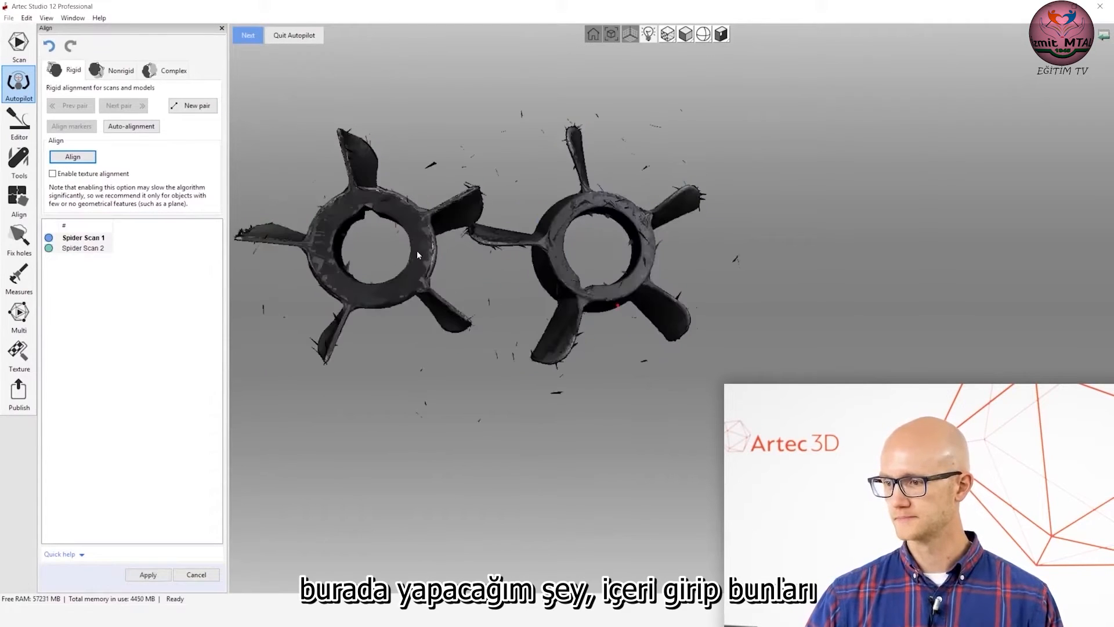
left_click_drag(417, 252, 568, 258, "shift")
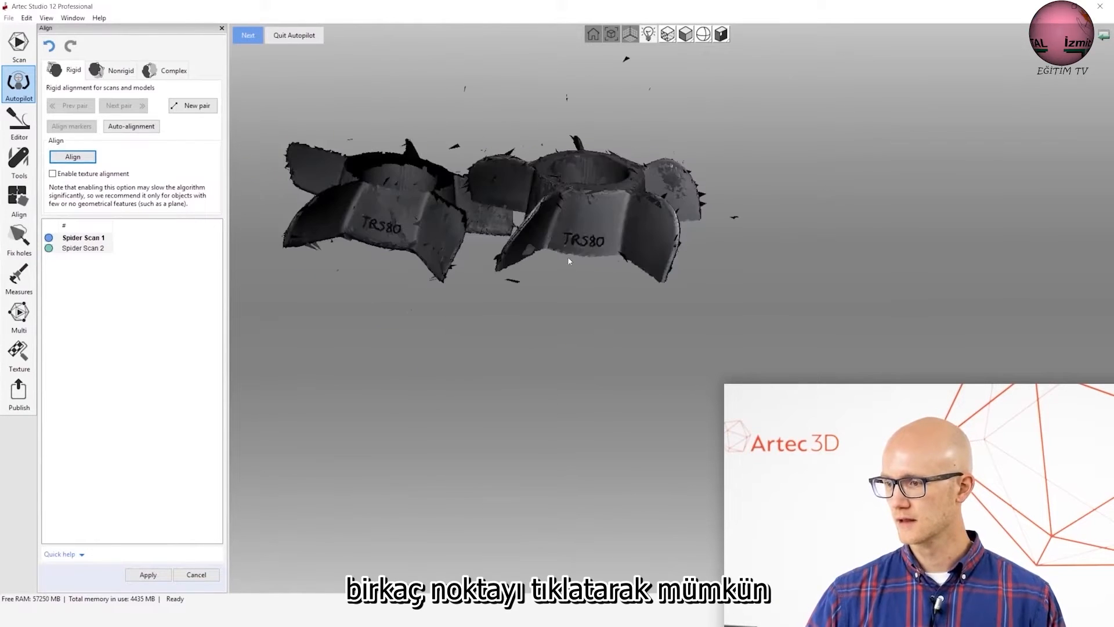
left_click(564, 235)
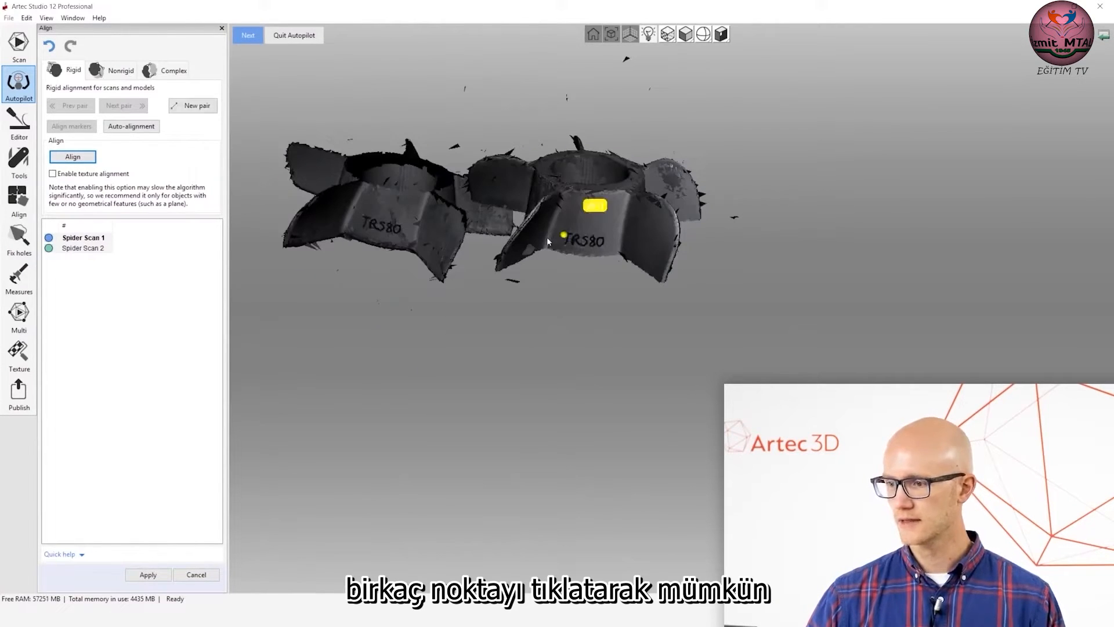
left_click(363, 216)
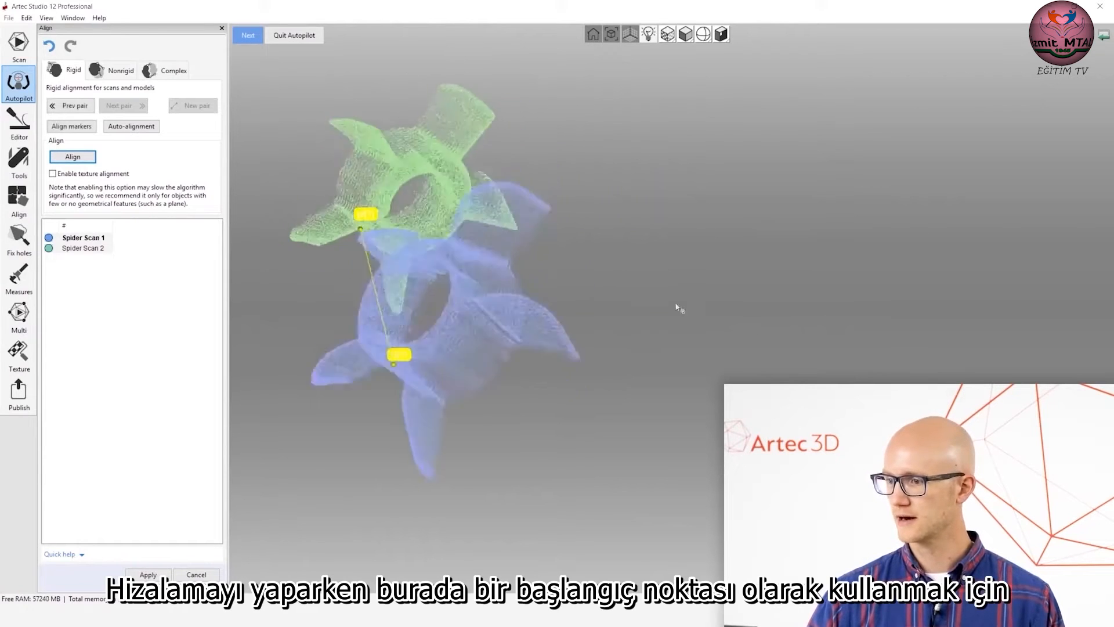
left_click(462, 111)
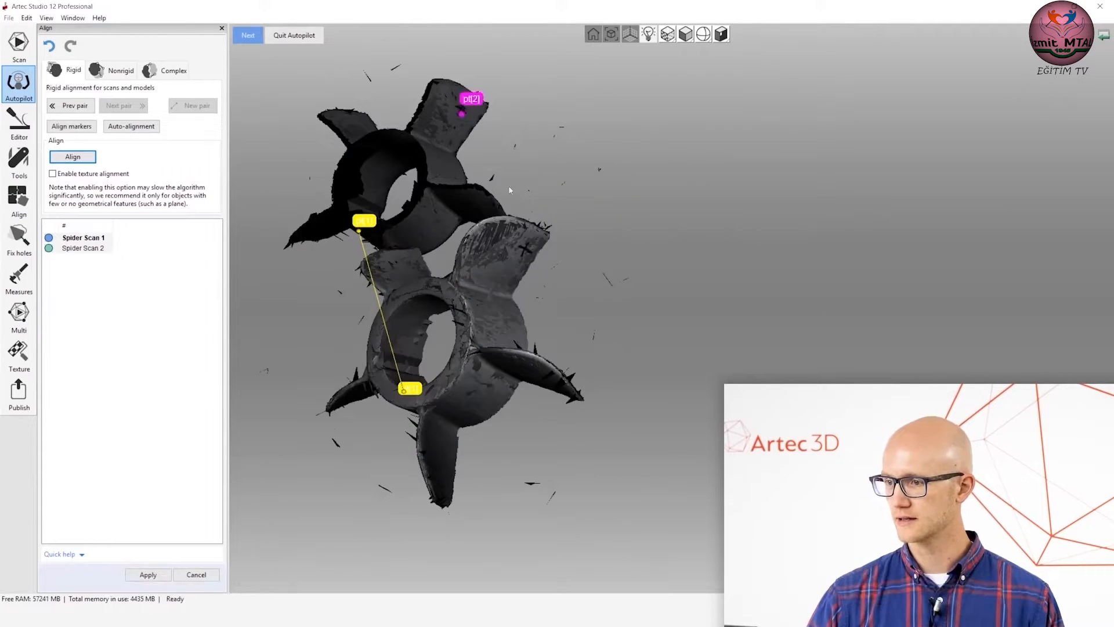
left_click(526, 250)
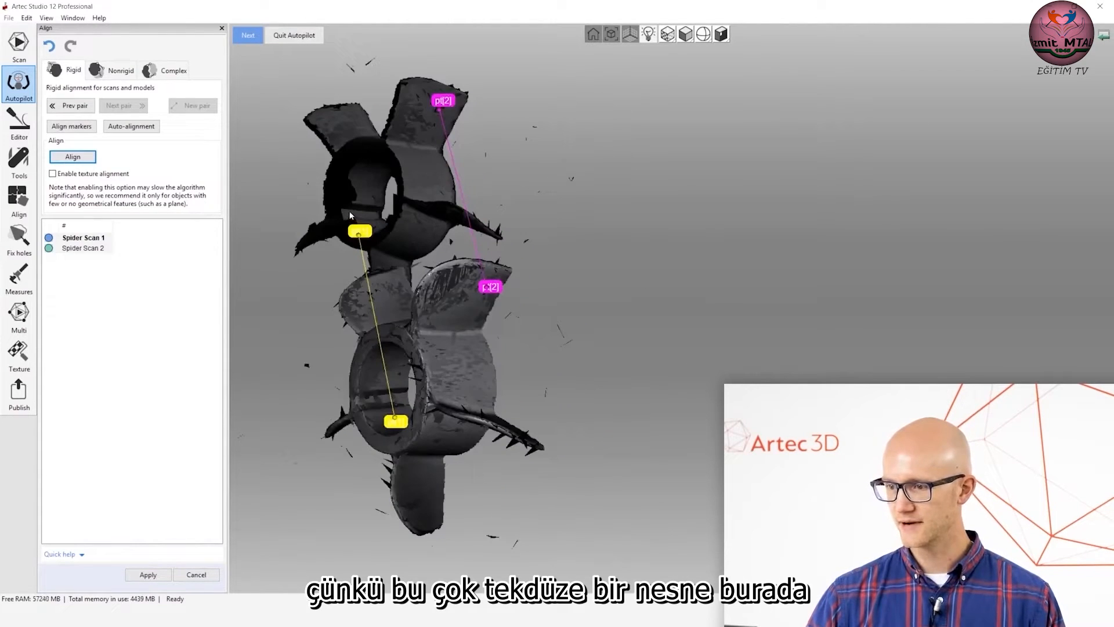
left_click(370, 398)
left_click_drag(551, 337, 656, 250)
left_click(73, 156)
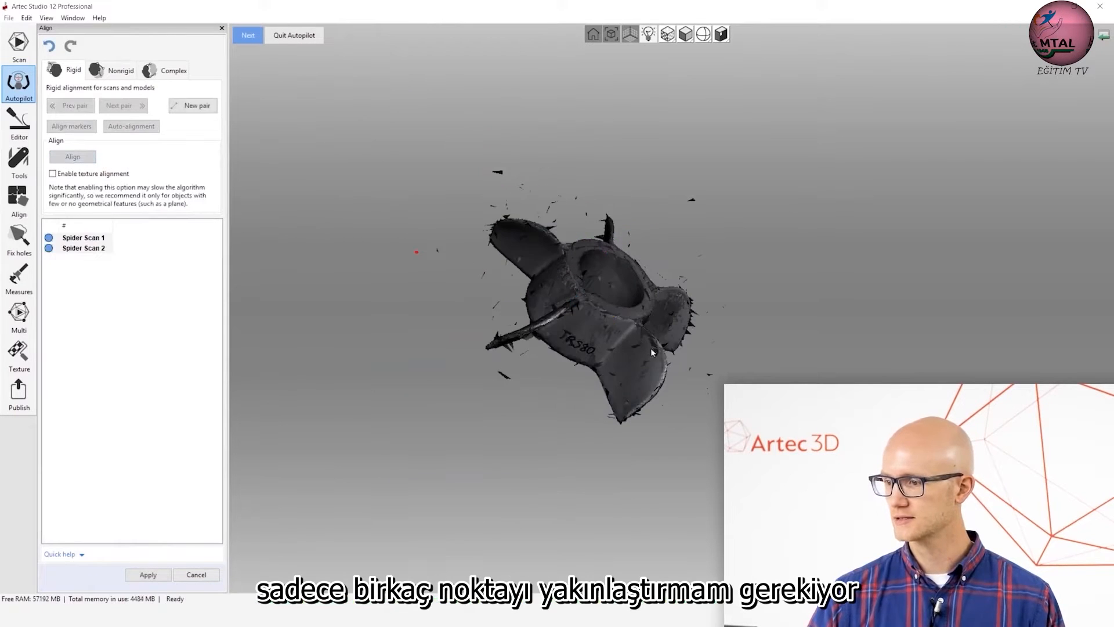
Check the manually aligned impeller from several sides and continue to model creation.
mouse_move(572, 231)
left_mouse_down()
mouse_move(586, 190)
mouse_move(604, 356)
left_mouse_up()
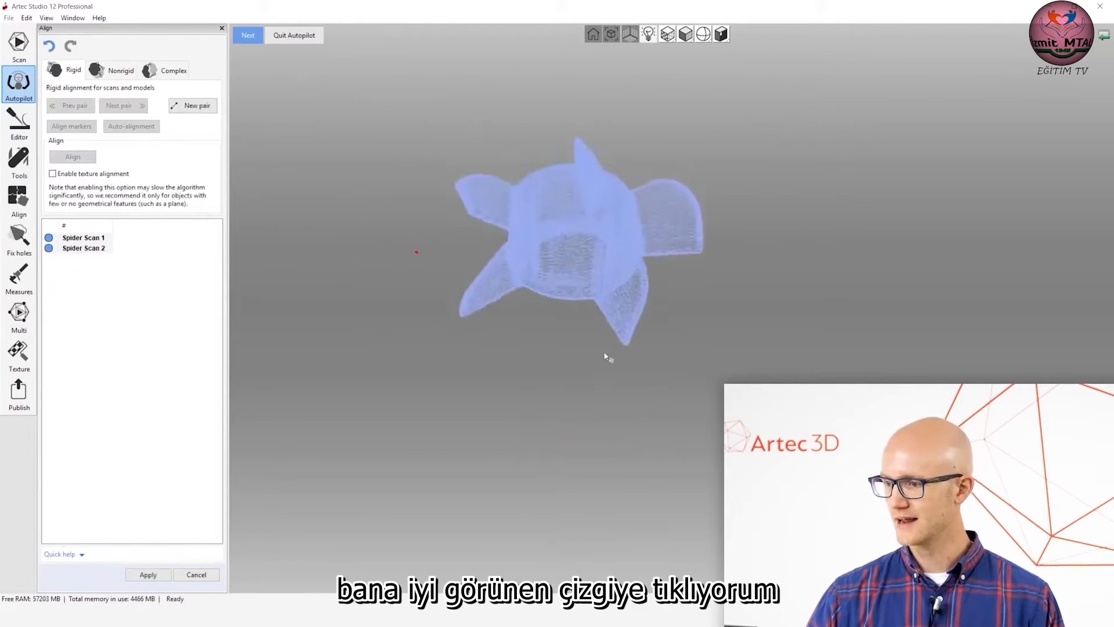
mouse_move(695, 295)
left_mouse_down()
mouse_move(587, 337)
mouse_move(723, 298)
mouse_move(553, 361)
left_mouse_up()
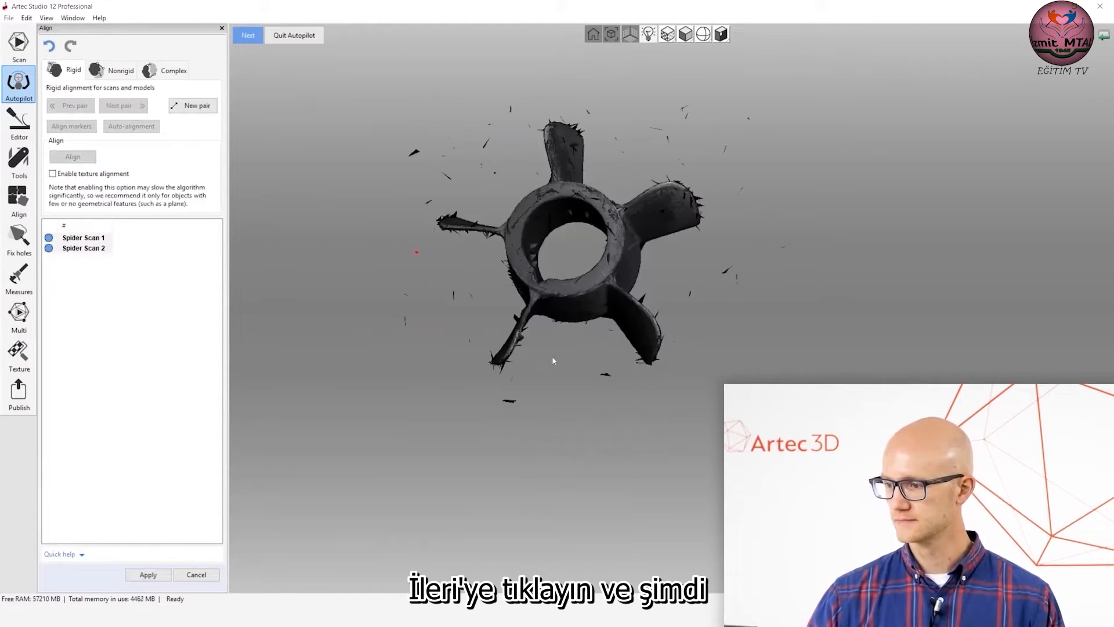
left_click(249, 37)
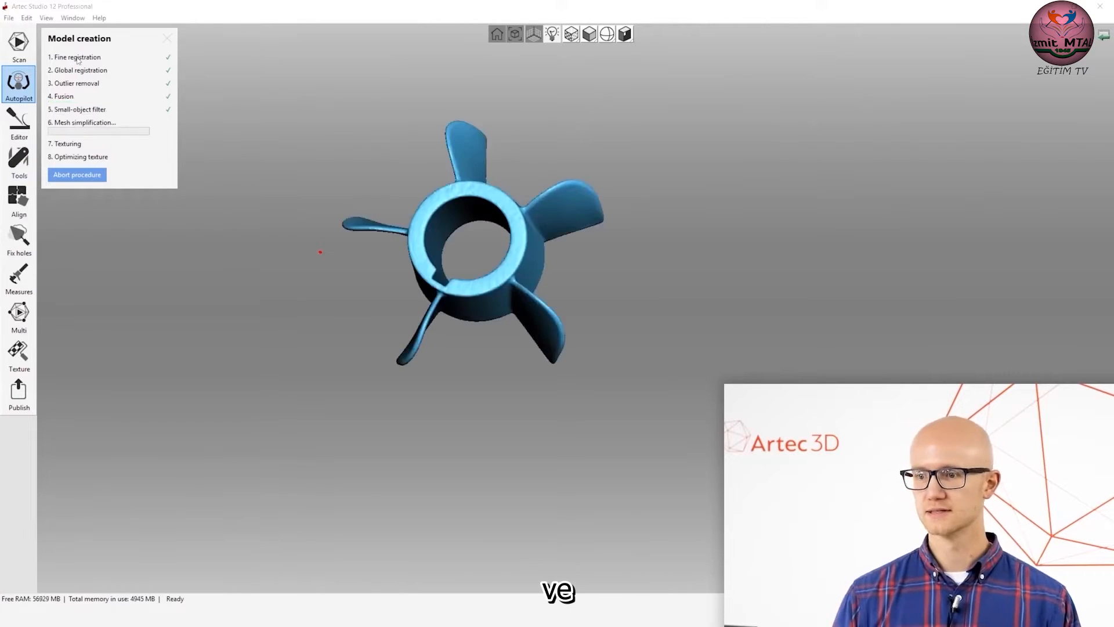
Examine the fused impeller from the side and above during processing, and finish Autopilot once the textured model is ready.
left_click_drag(466, 317, 484, 213)
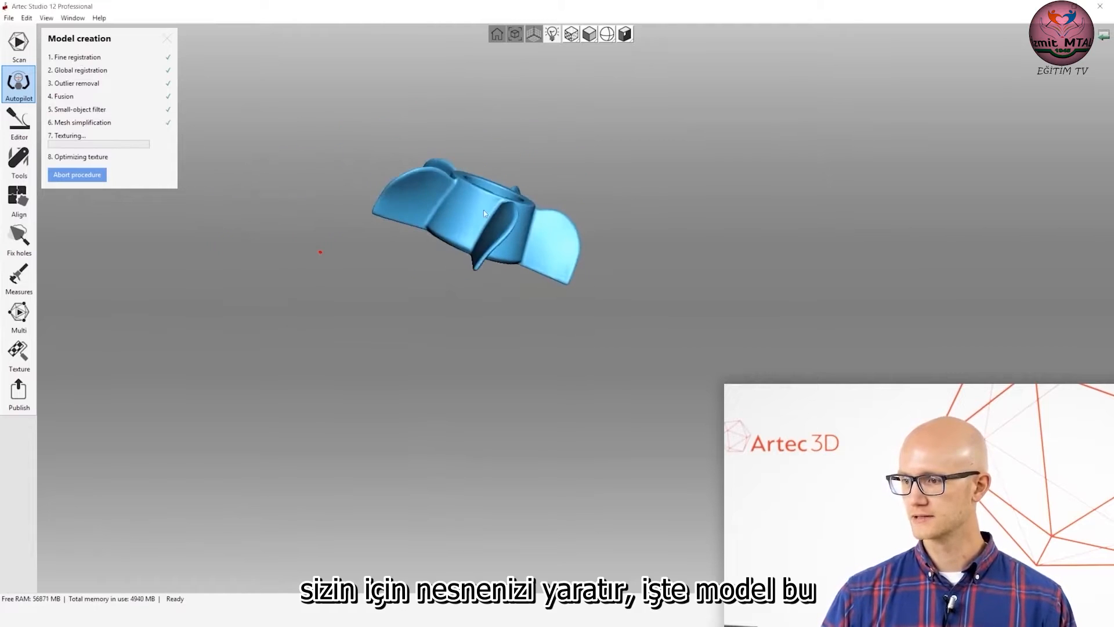
left_click_drag(423, 240, 491, 235)
middle_click_drag(491, 235, 522, 274)
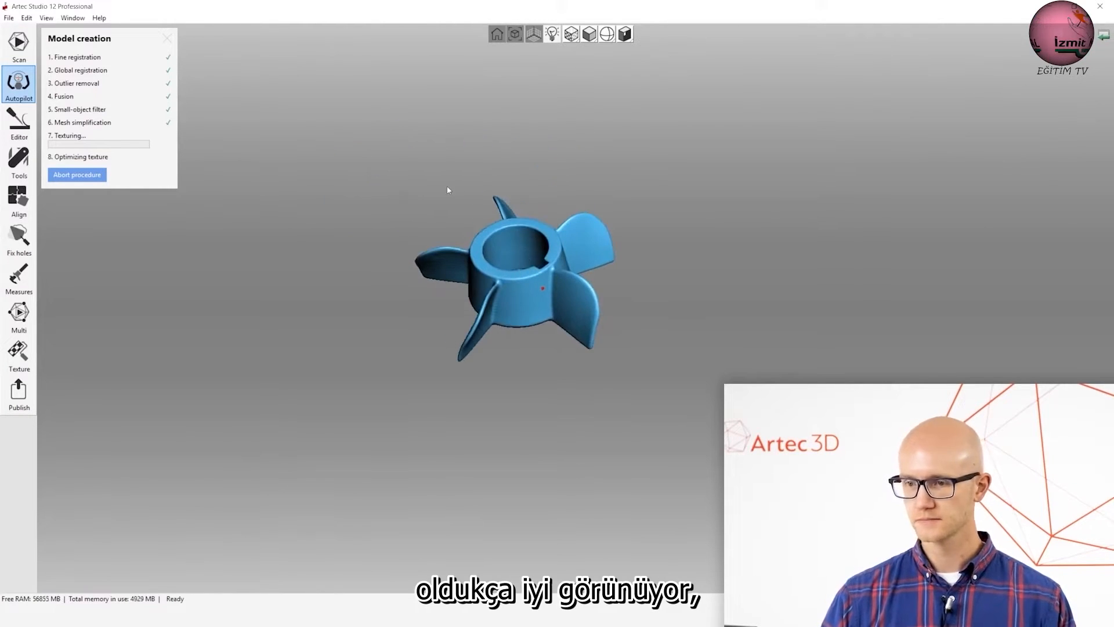
left_click_drag(490, 288, 625, 311)
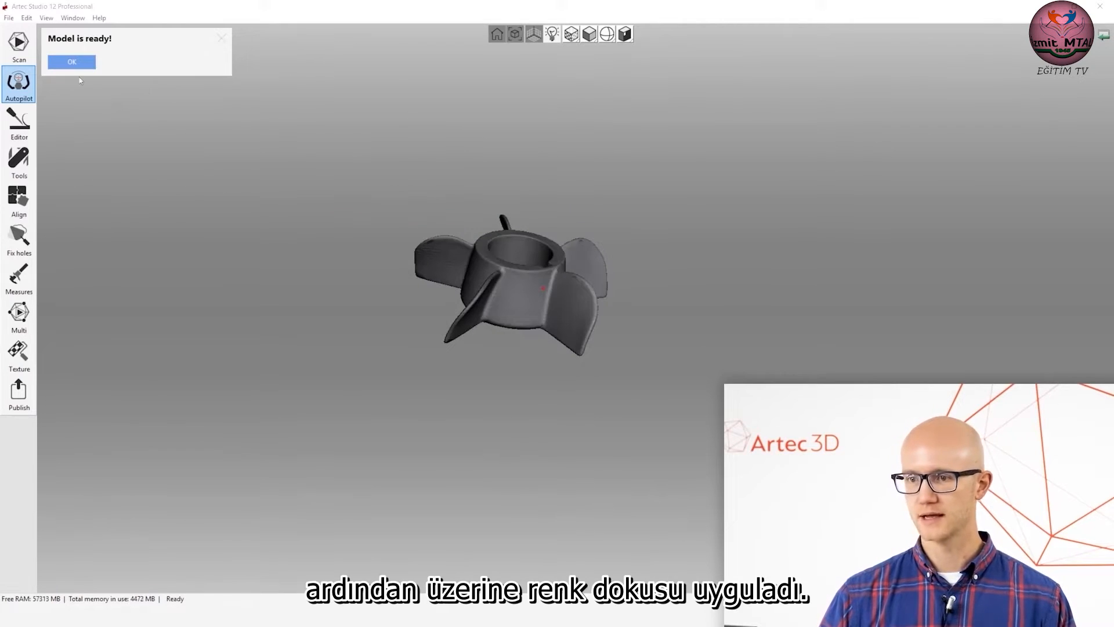
left_click(70, 62)
Display the finished impeller in scan color without texture and view it from above.
left_click_drag(594, 300, 470, 166)
left_click(485, 29)
left_click(484, 70)
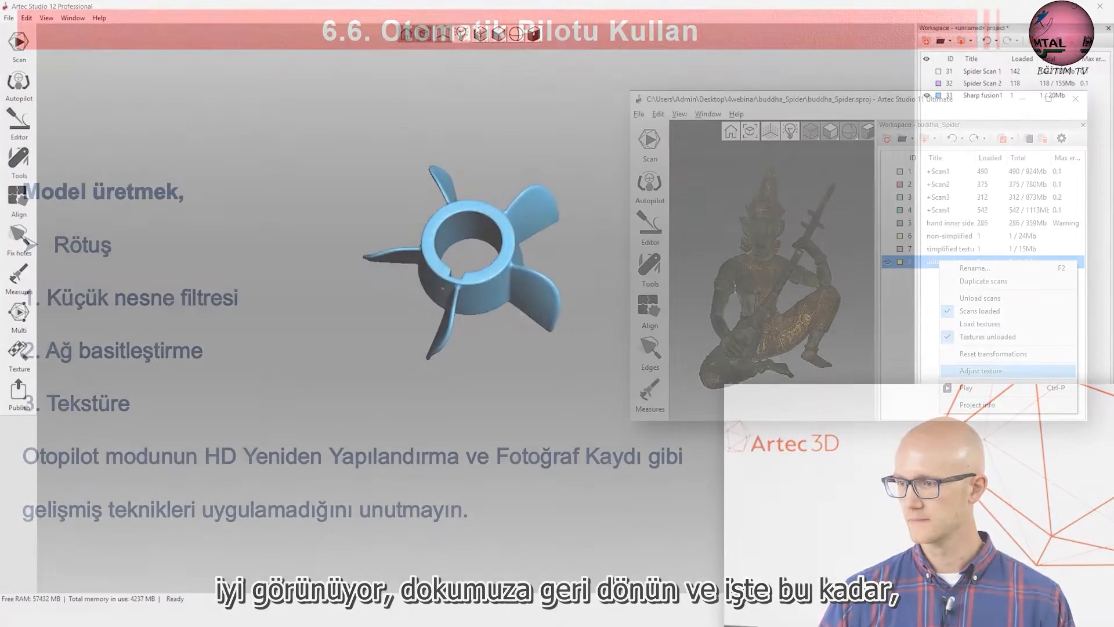
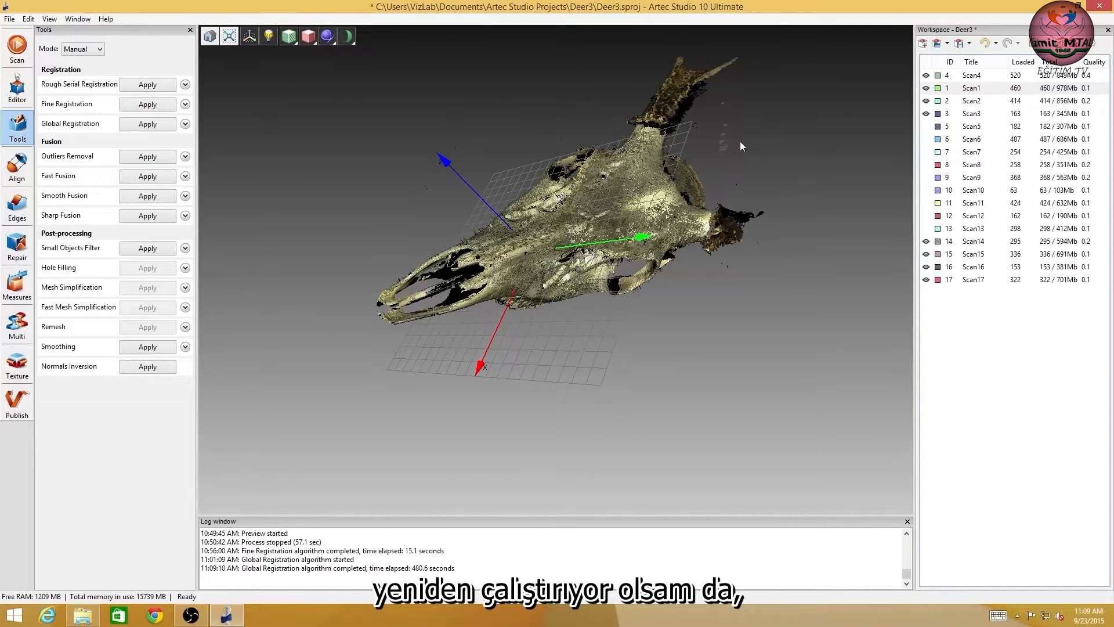
Run Outliers Removal on the visible deer skull scans, Scan1 to Scan4 and Scan14 to Scan17.
left_click_drag(582, 237, 639, 363)
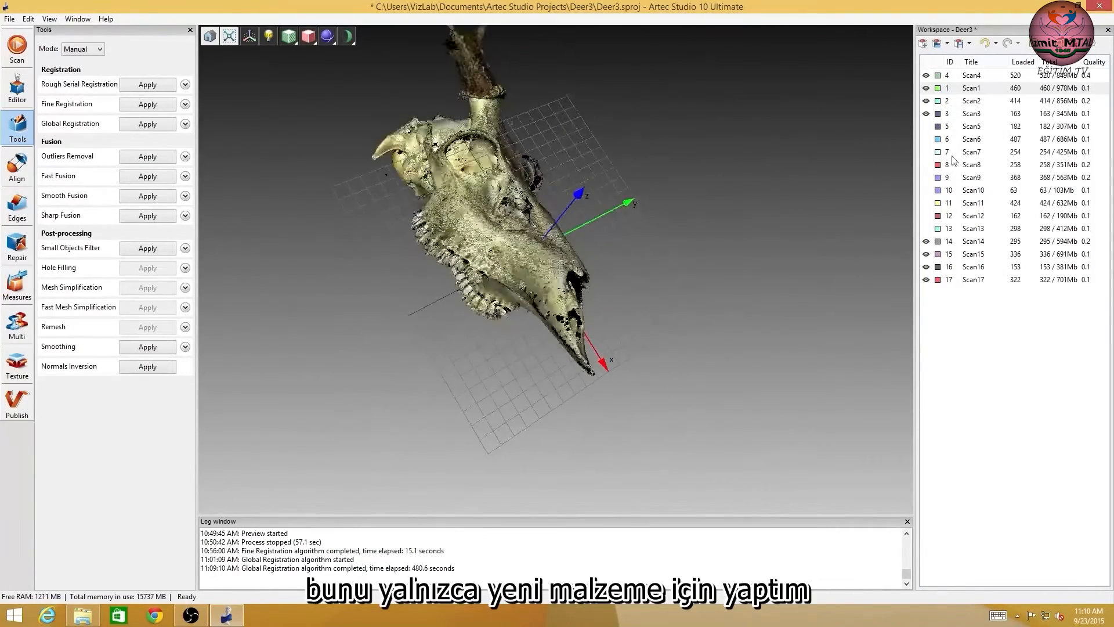
left_click_drag(441, 191, 470, 198)
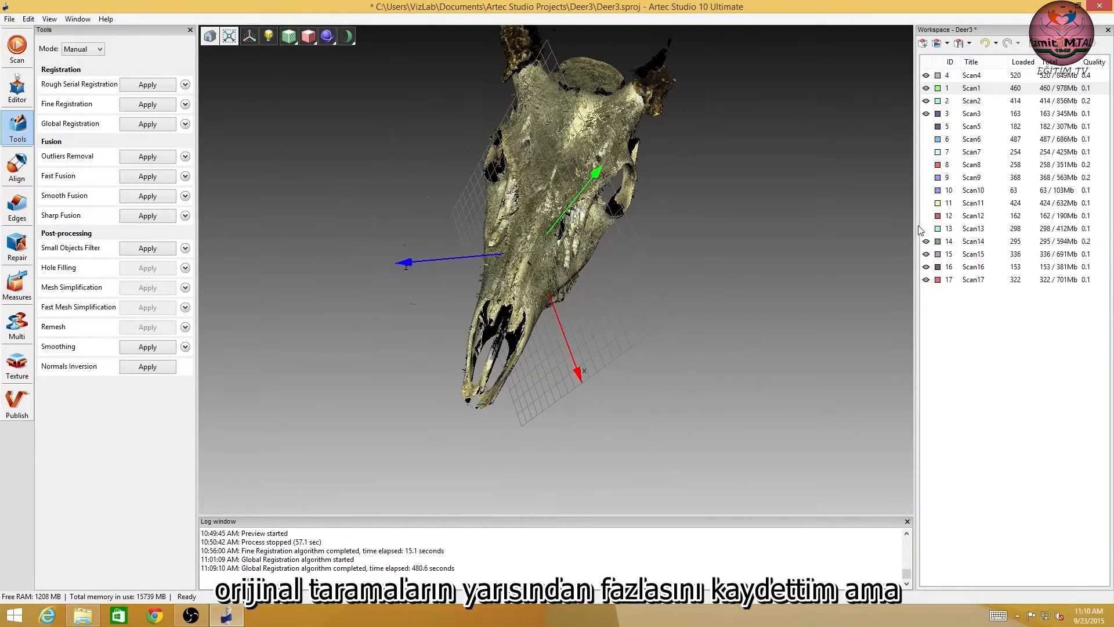
left_click_drag(547, 147, 499, 192)
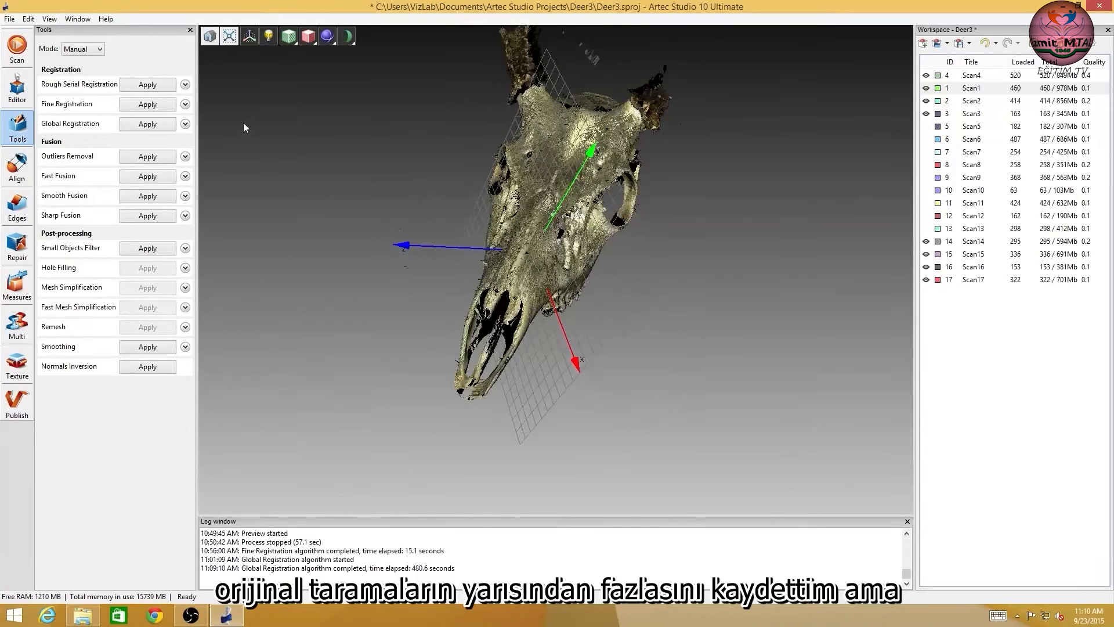
left_click(123, 158)
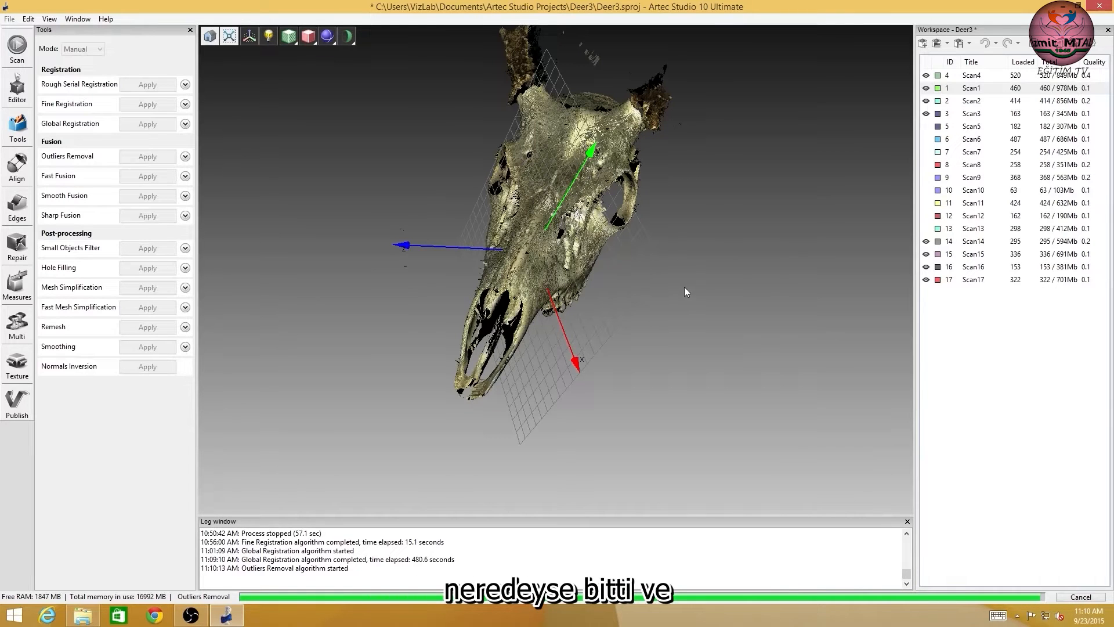
left_click_drag(566, 229, 640, 313)
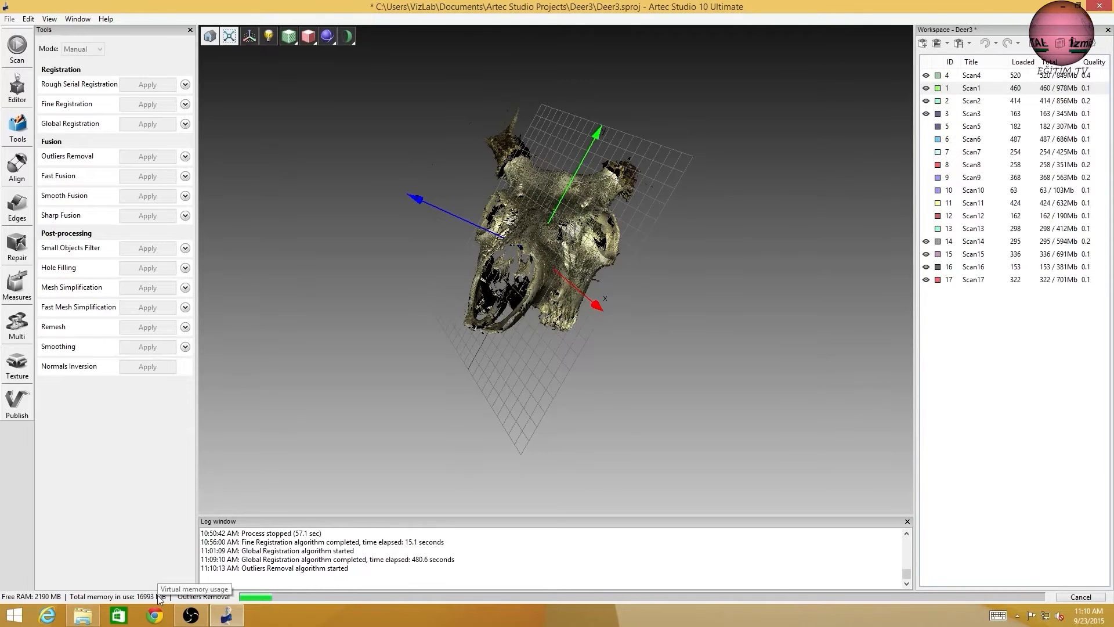
left_click(191, 615)
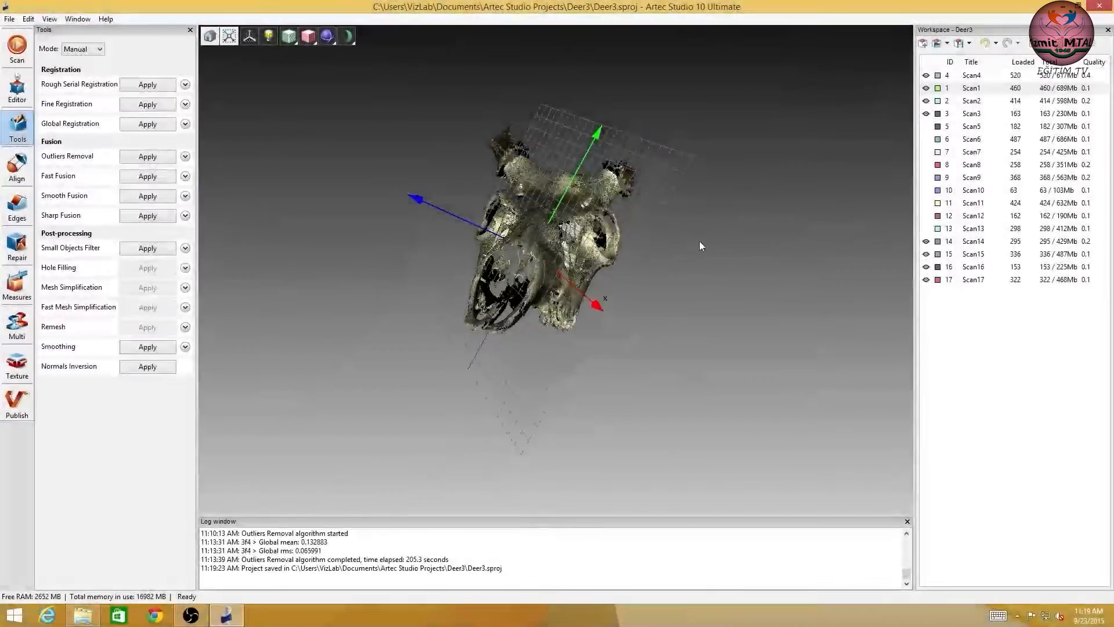
Make Scan5 through Scan13 visible together with the other skull scans and check the combined data from the side.
scroll(533, 242, "up", 4)
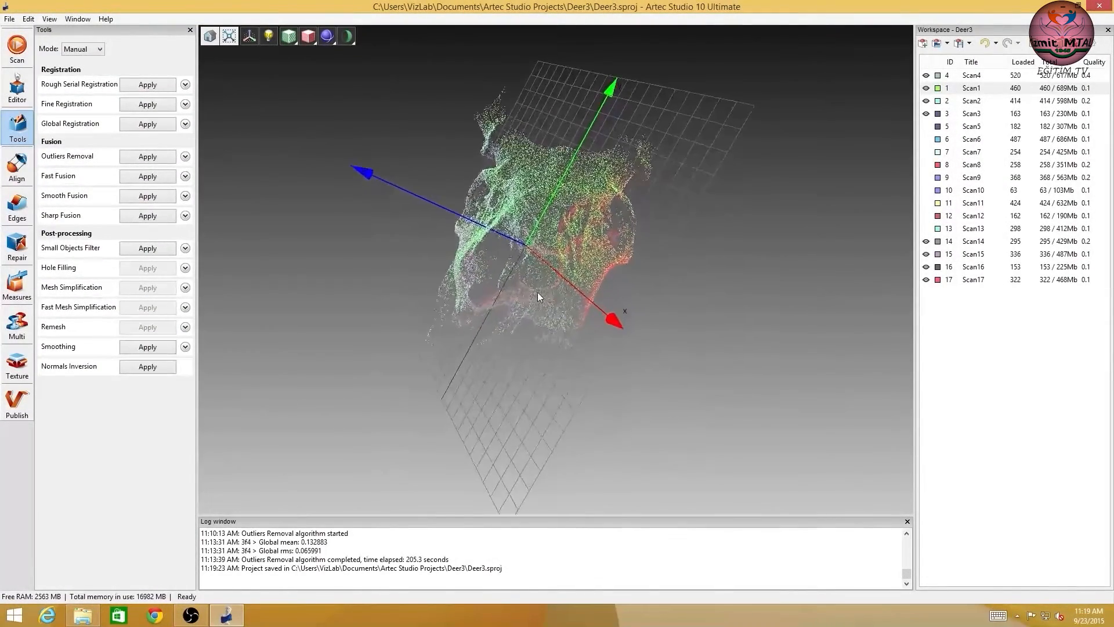
scroll(507, 237, "up", 5)
left_click_drag(502, 225, 572, 266)
left_click(926, 126)
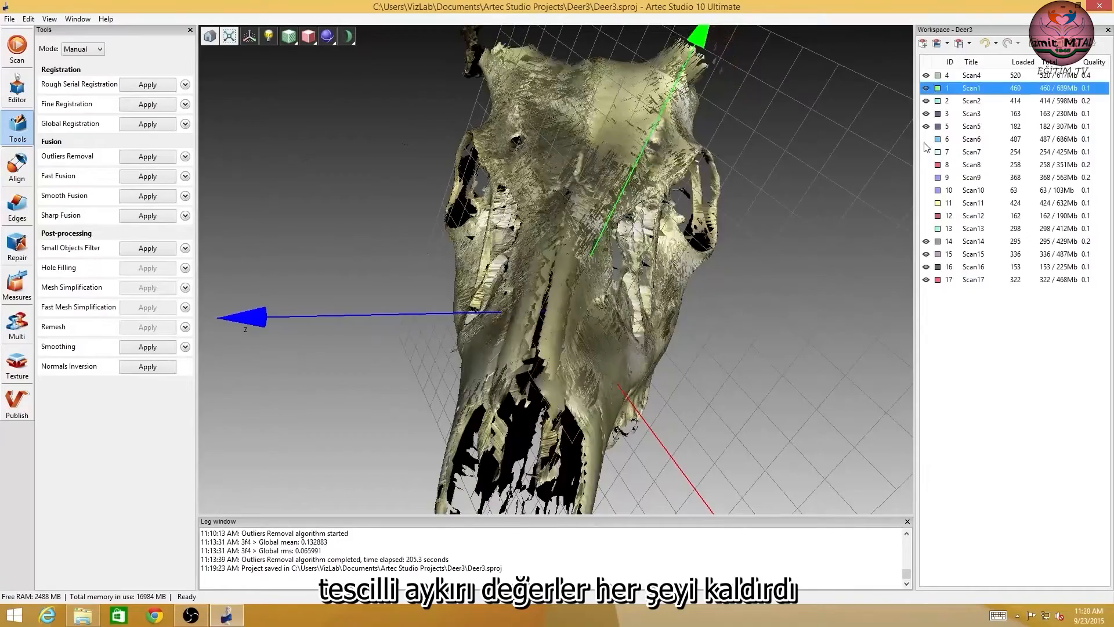
left_click(926, 140)
left_click(926, 152)
left_click(927, 165)
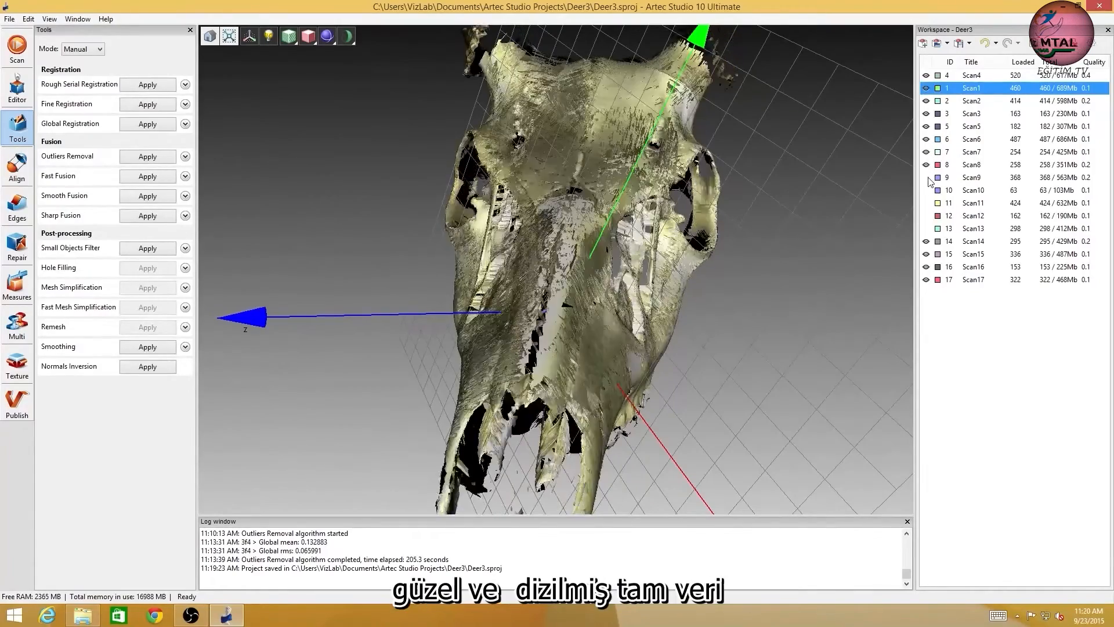
left_click(926, 178)
left_click(926, 191)
left_click(927, 203)
left_click(926, 216)
left_click(926, 229)
left_click_drag(511, 249, 528, 269)
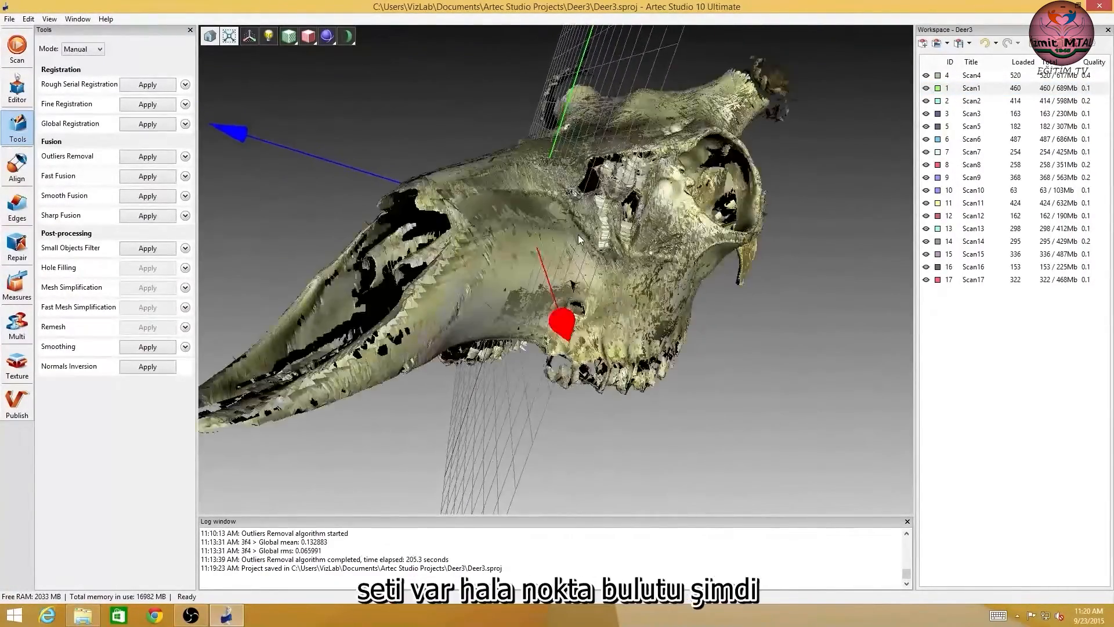
left_click_drag(613, 254, 649, 252)
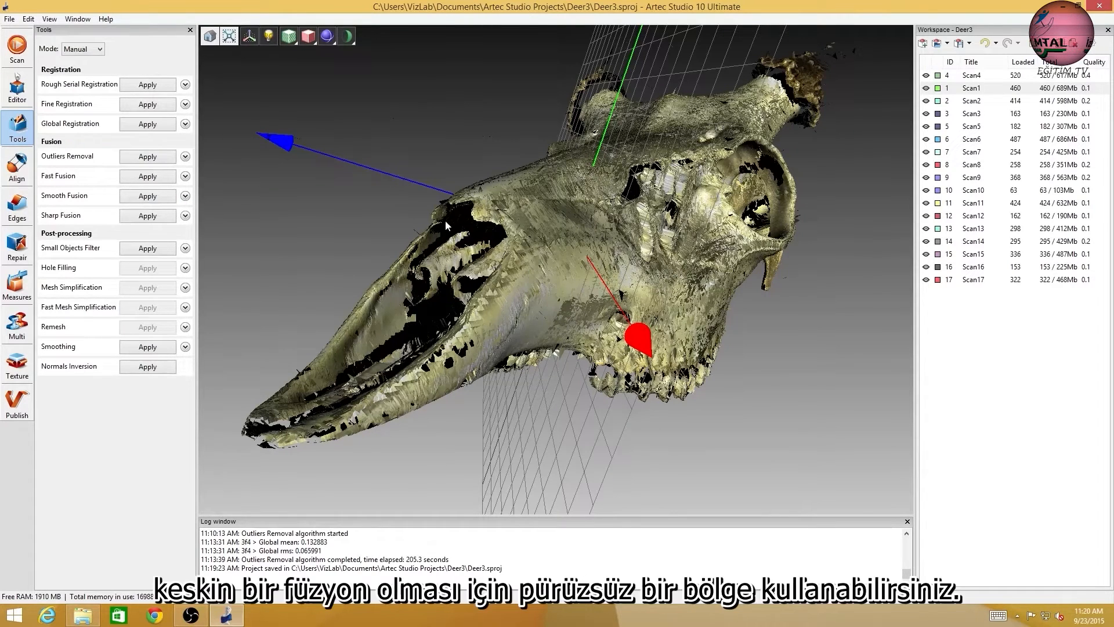
Open the Sharp Fusion settings and look over the skull scans from below and from the side.
left_click(185, 215)
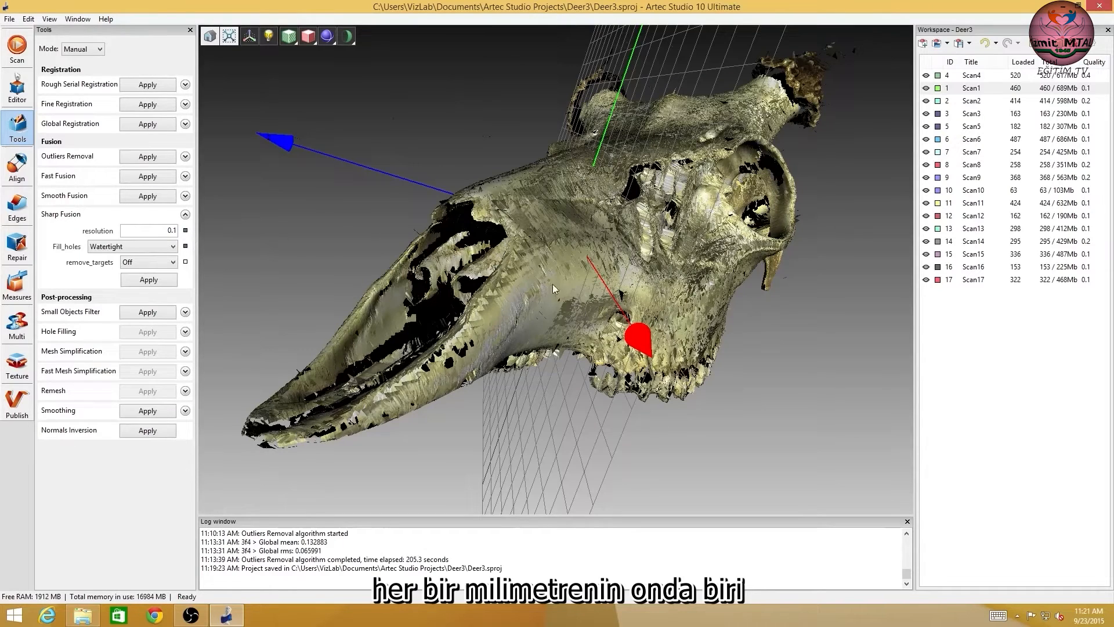
mouse_move(670, 293)
left_mouse_down()
mouse_move(628, 258)
mouse_move(565, 240)
mouse_move(573, 190)
mouse_move(607, 274)
mouse_move(691, 325)
mouse_move(682, 397)
mouse_move(681, 313)
mouse_move(642, 305)
mouse_move(604, 270)
mouse_move(577, 311)
mouse_move(584, 237)
mouse_move(571, 297)
left_mouse_up()
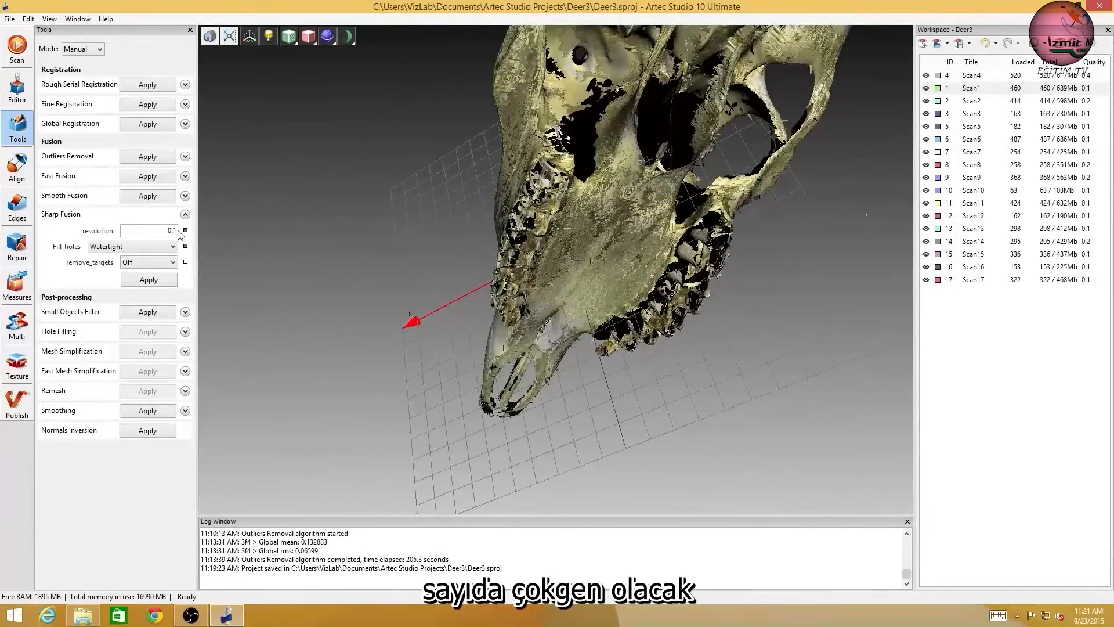
mouse_move(580, 156)
left_mouse_down()
mouse_move(598, 147)
mouse_move(686, 224)
mouse_move(712, 273)
mouse_move(643, 256)
left_mouse_up()
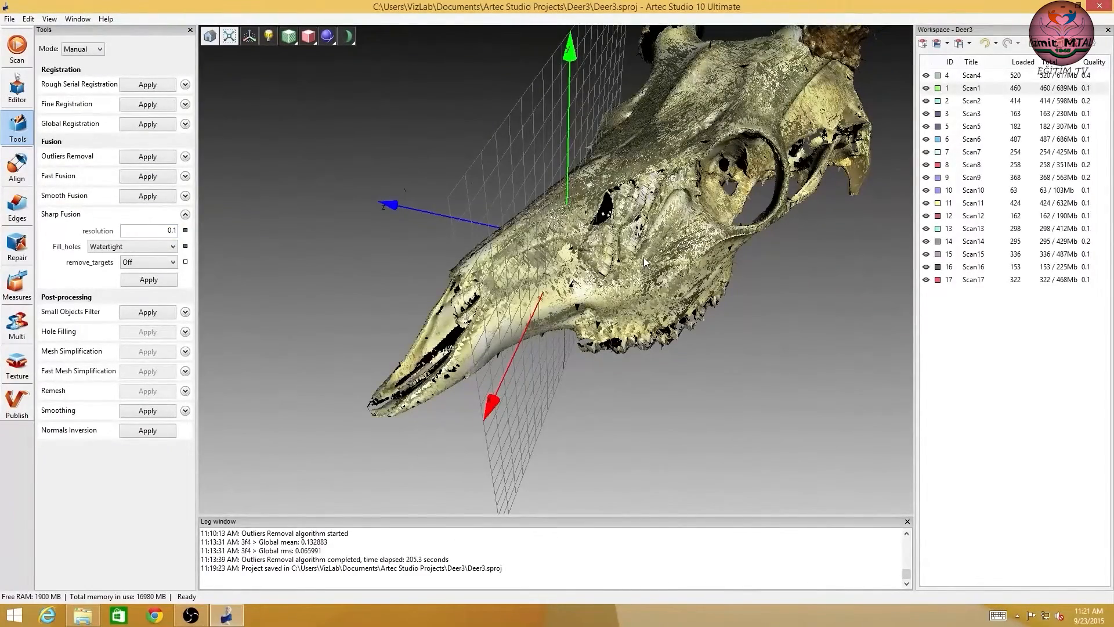
Try a finer Sharp Fusion resolution of 0.05.
double_click(172, 231)
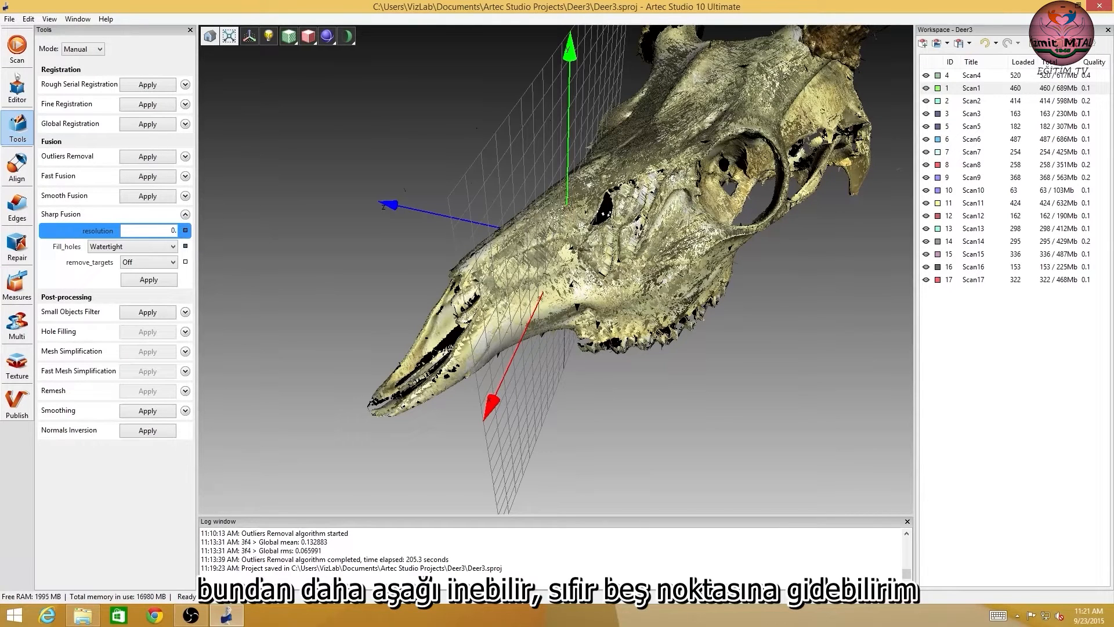
type("05")
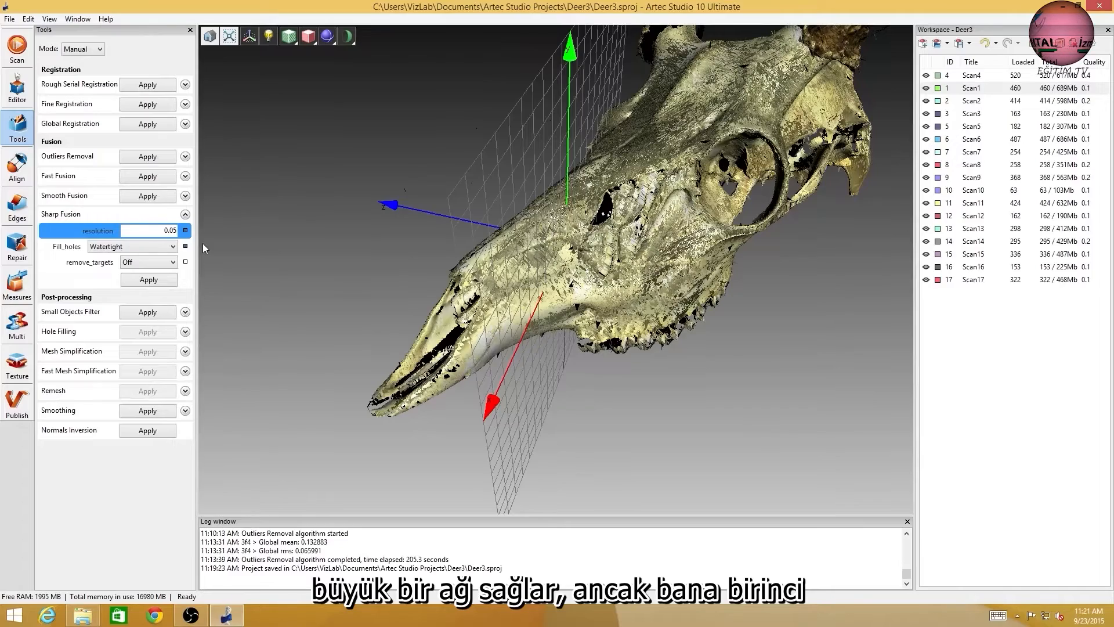
left_click_drag(649, 123, 592, 243)
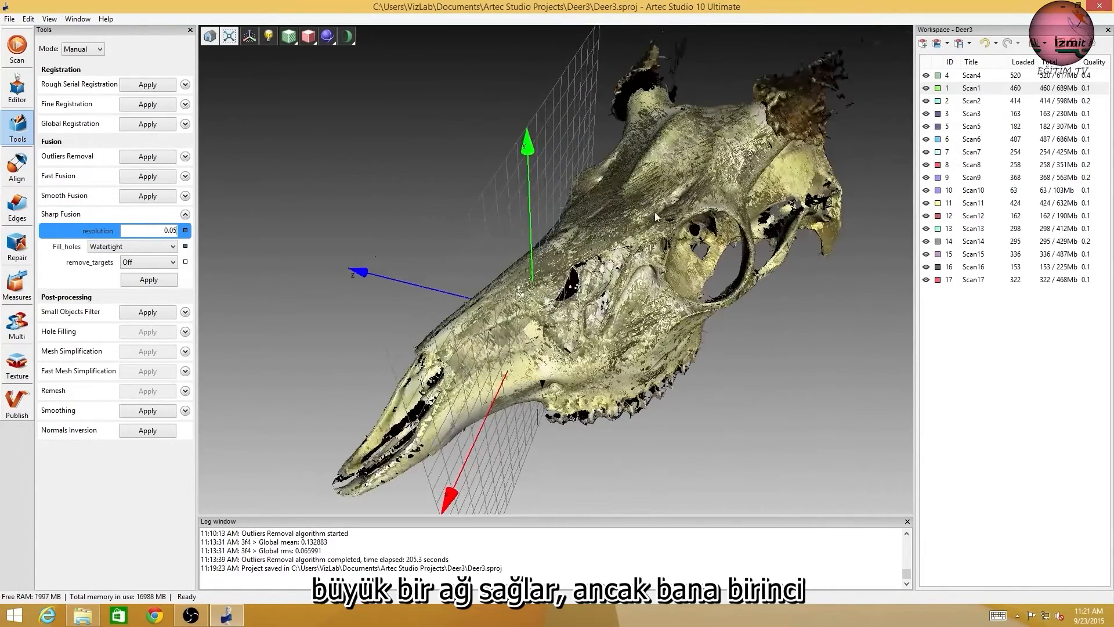
Set the Sharp Fusion resolution to 0.1 and its hole filling to By_radius.
double_click(170, 231)
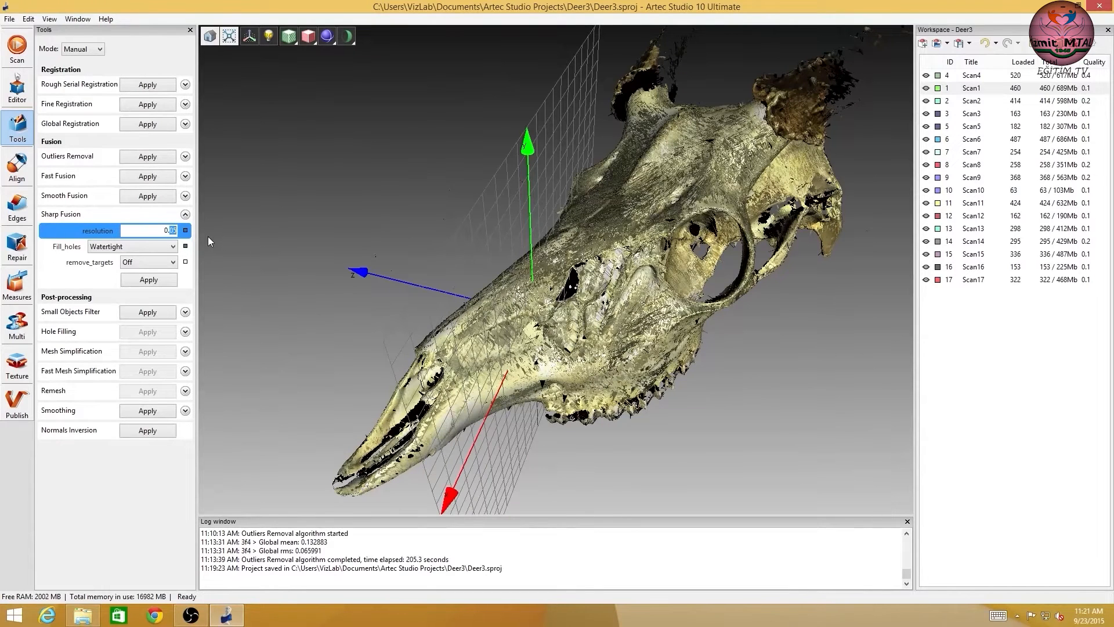
type(".1")
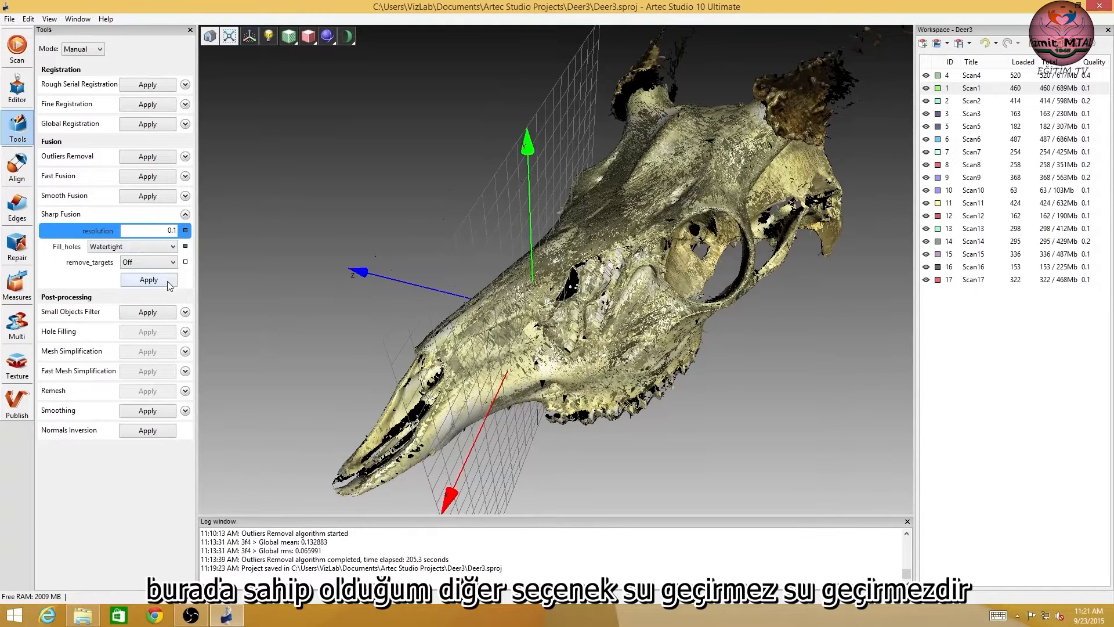
left_click(123, 247)
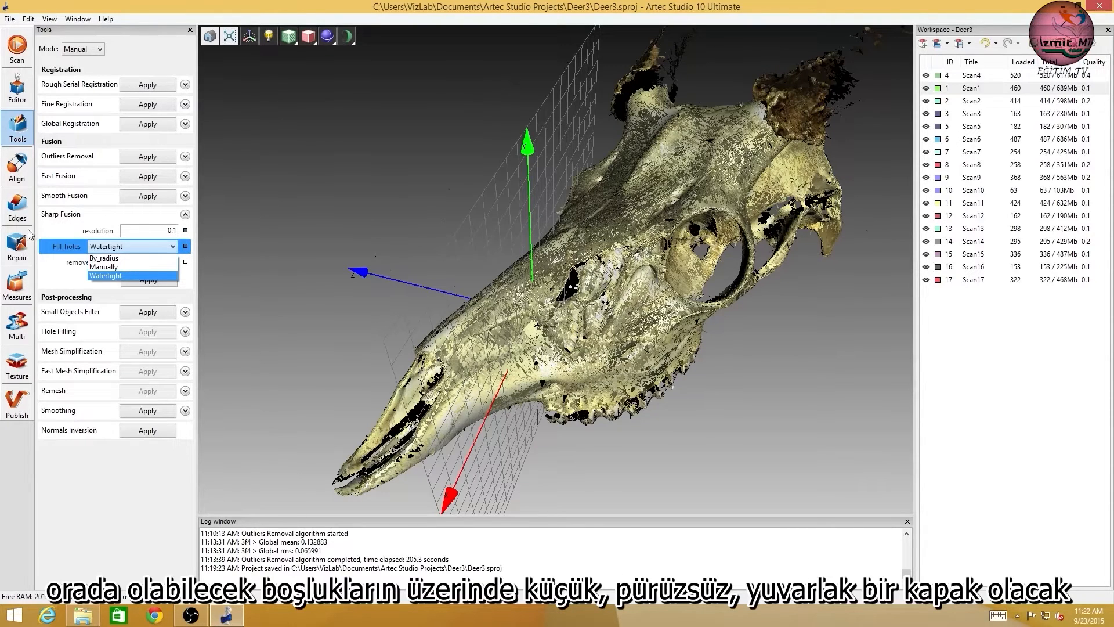
left_click(154, 249)
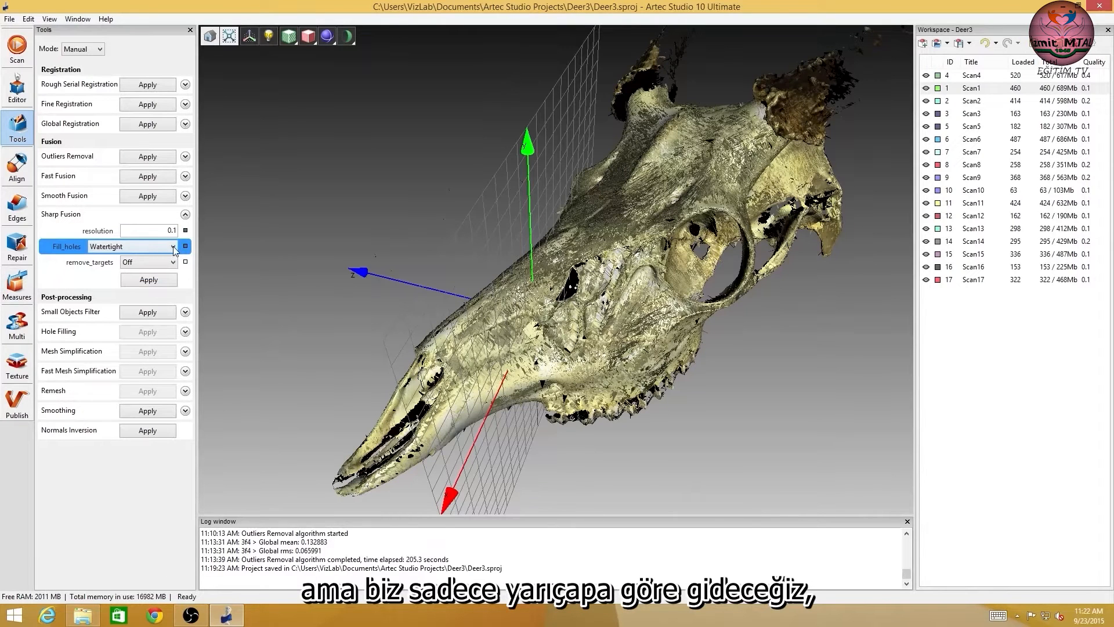
left_click(174, 247)
left_click(135, 259)
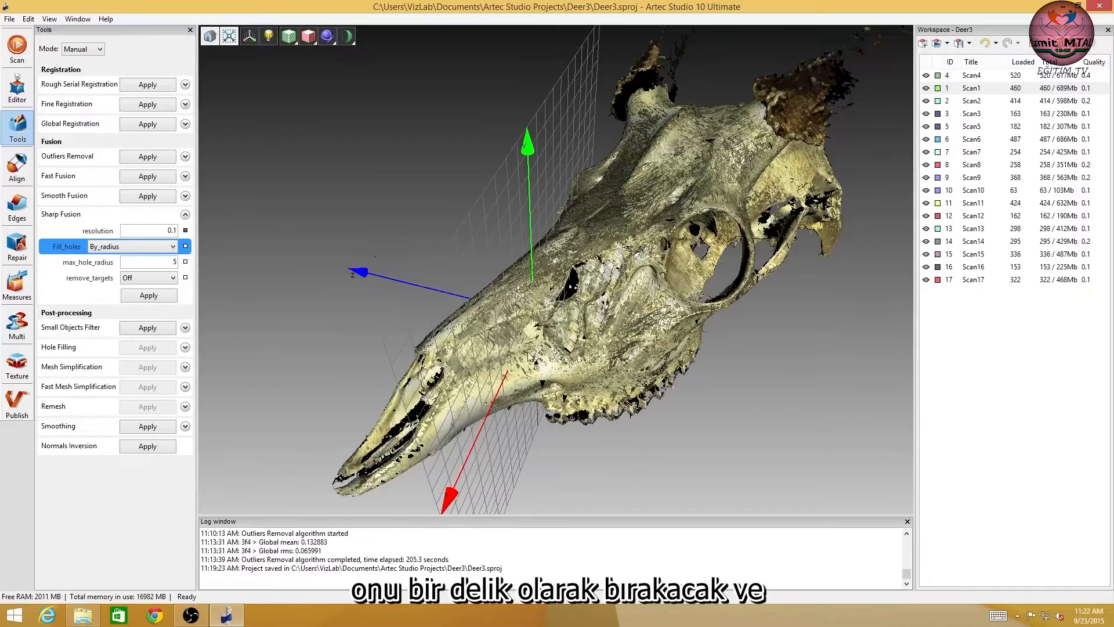
Check the skull scans for remaining gaps around the nose, teeth and antlers, and run Sharp Fusion on them.
scroll(629, 306, "up", 5)
scroll(612, 280, "down", 3)
left_click_drag(568, 282, 630, 198)
left_click_drag(588, 269, 669, 144)
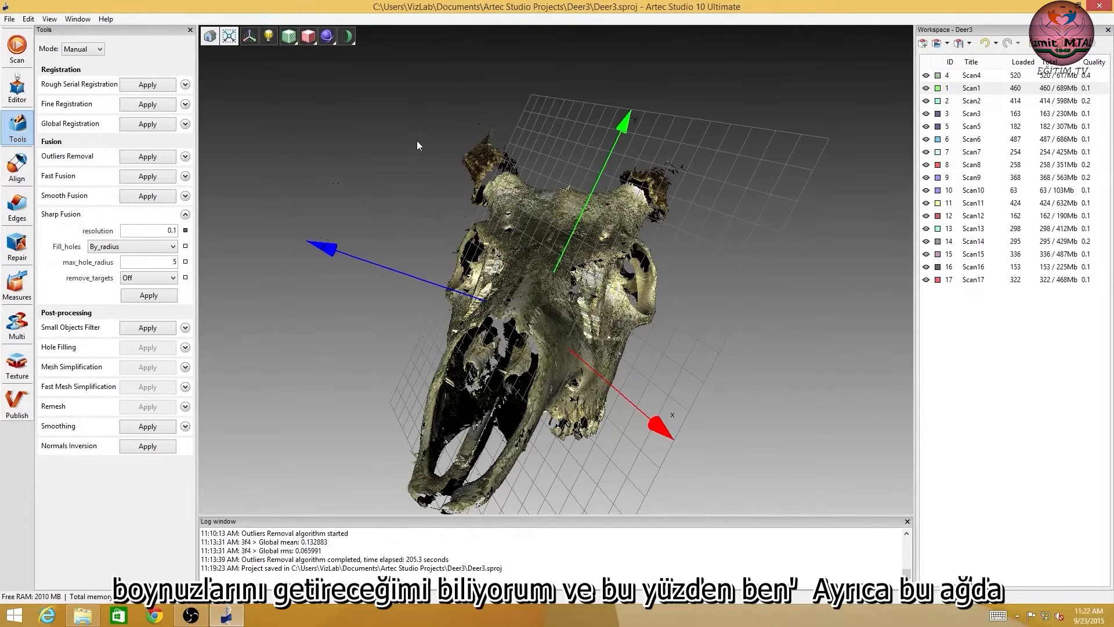
left_click_drag(554, 250, 531, 417)
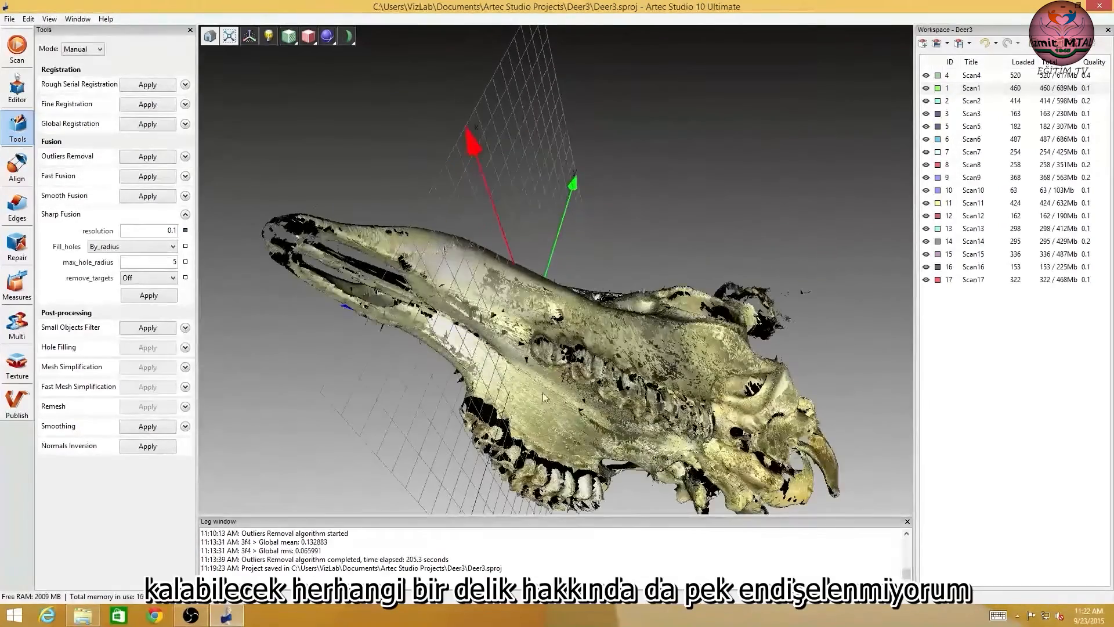
left_click_drag(630, 397, 676, 443)
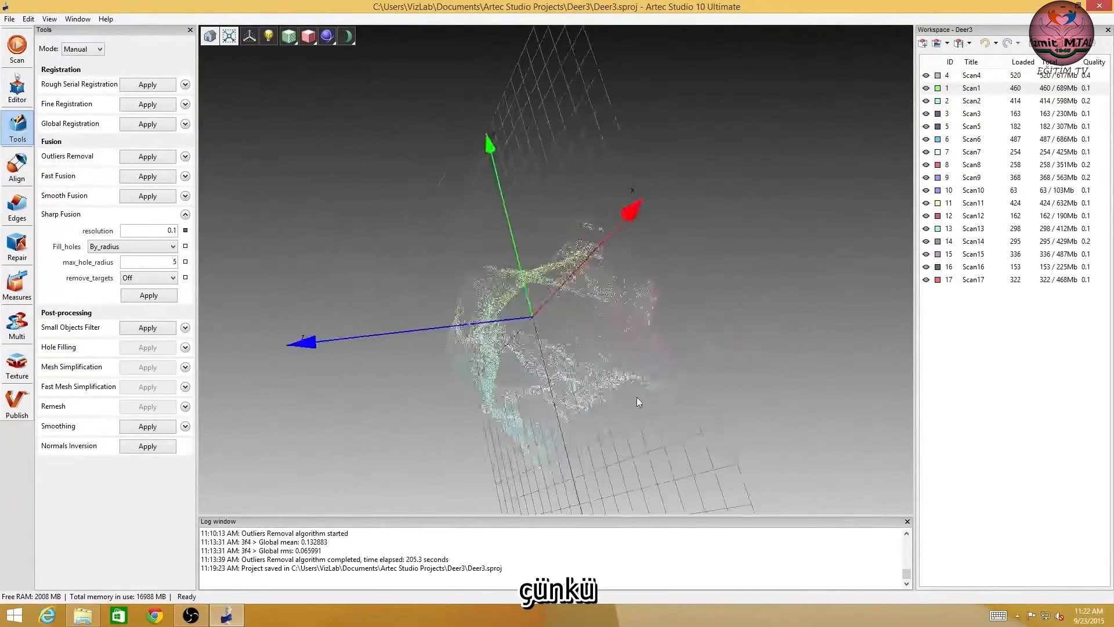
left_click_drag(555, 288, 580, 251)
middle_click_drag(580, 250, 601, 269)
left_click_drag(601, 255, 637, 159)
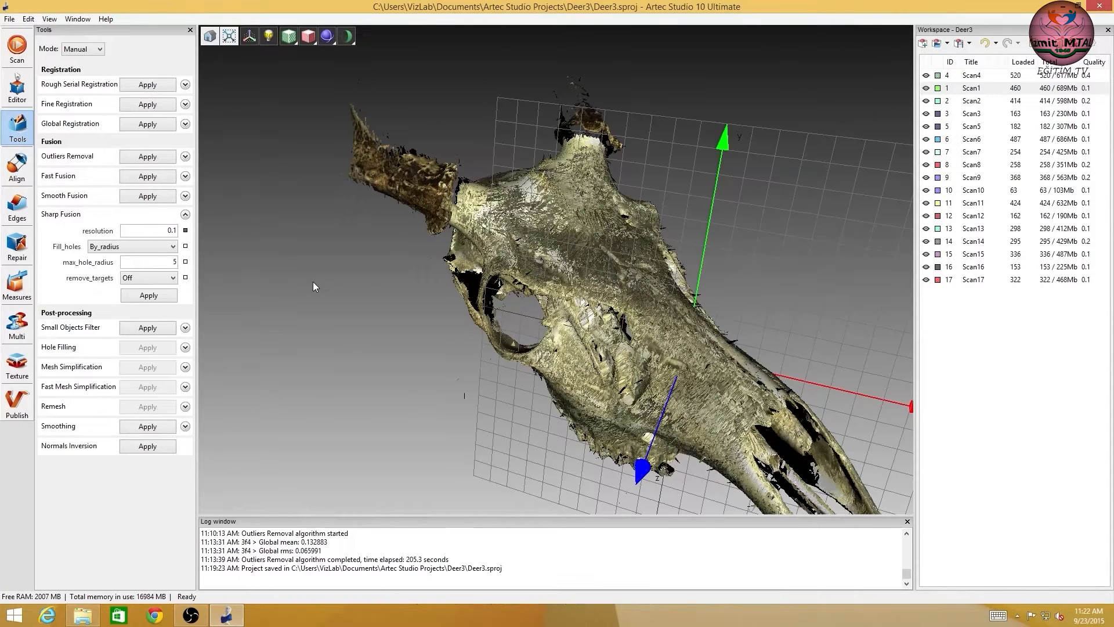
left_click(149, 296)
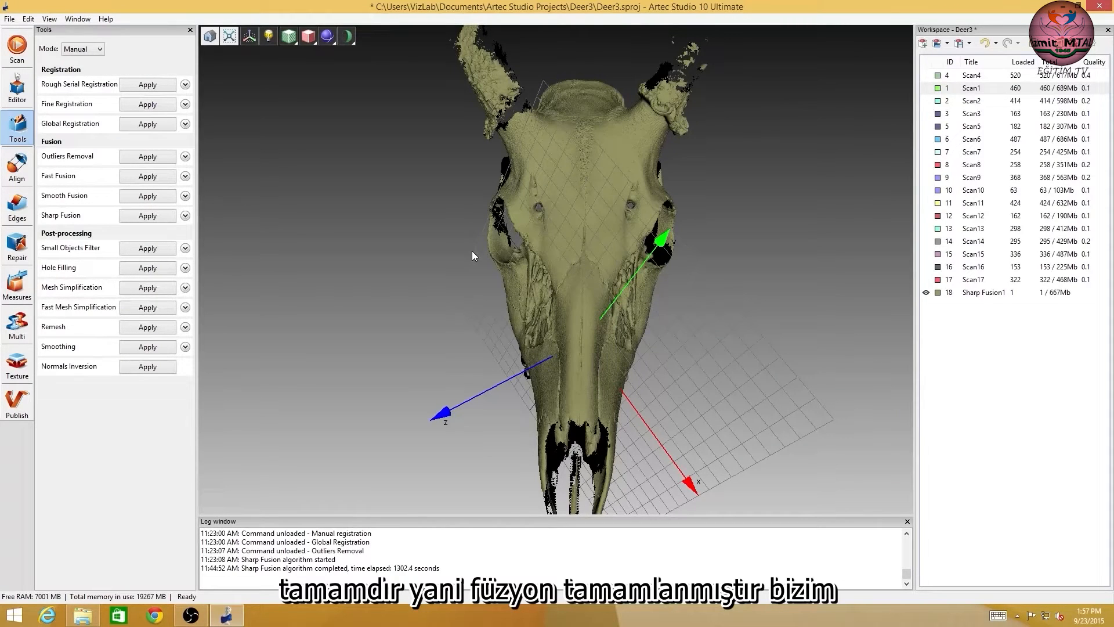
View the project statistics for the fused skull mesh and close them.
right_click_drag(598, 362, 577, 281)
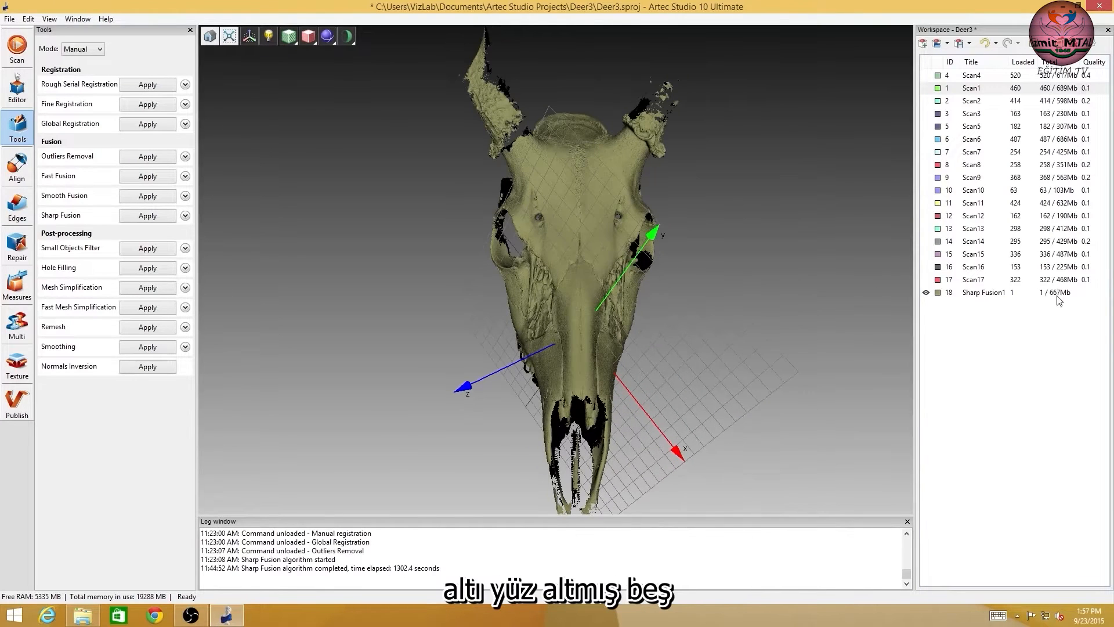
right_click(980, 293)
left_click(1029, 438)
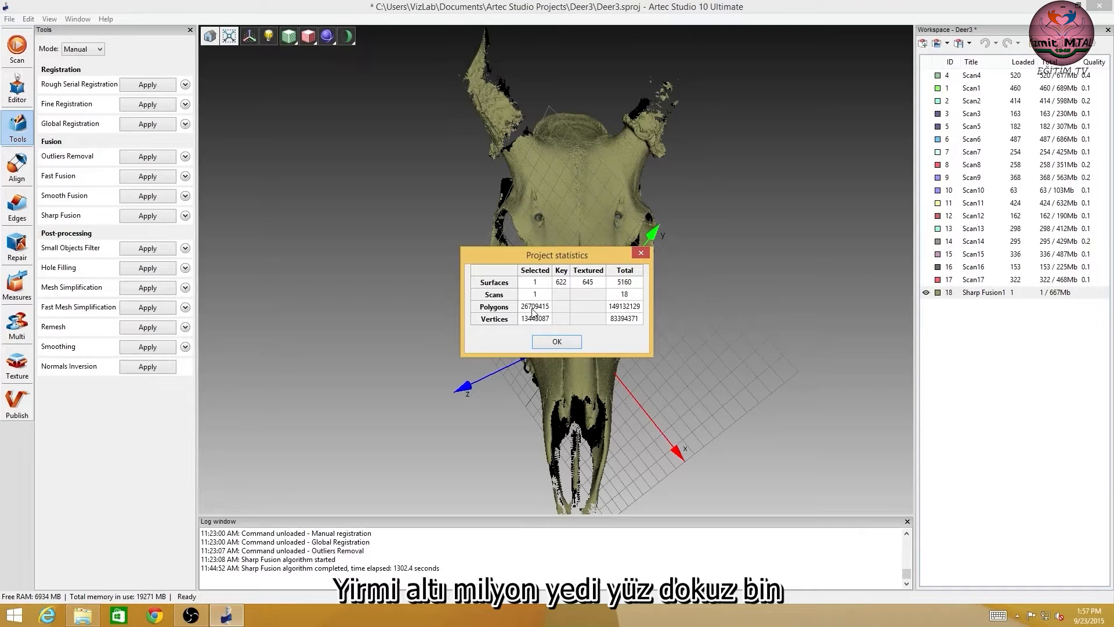
left_click(559, 341)
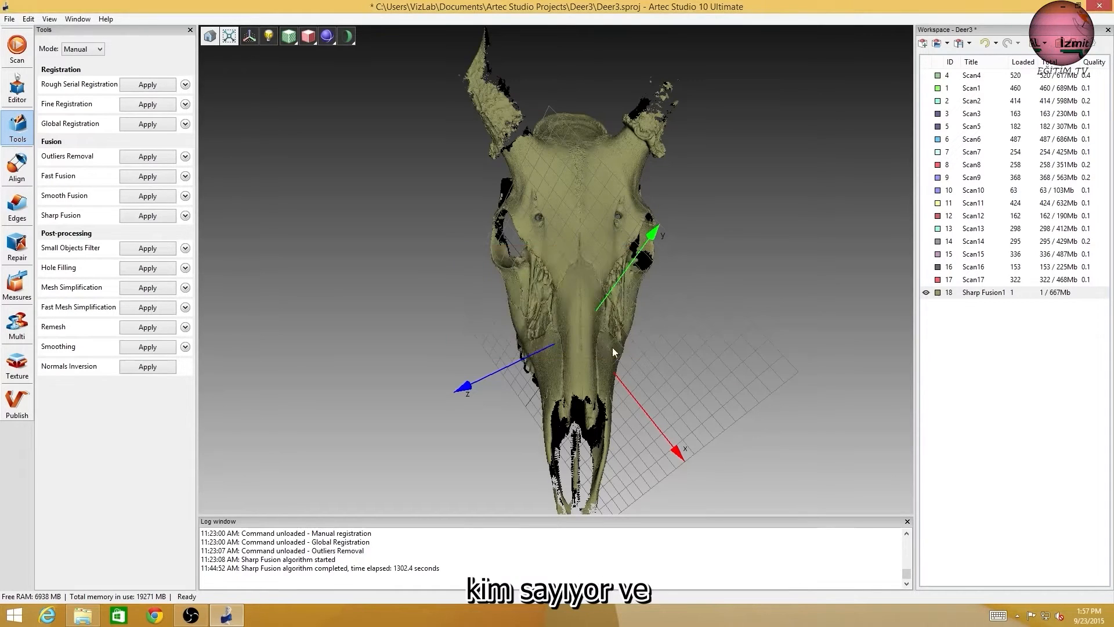
Examine the fused skull's nose, teeth and eye sockets from several sides for missing data and holes.
left_click_drag(562, 234, 600, 210)
left_click_drag(583, 322, 524, 180)
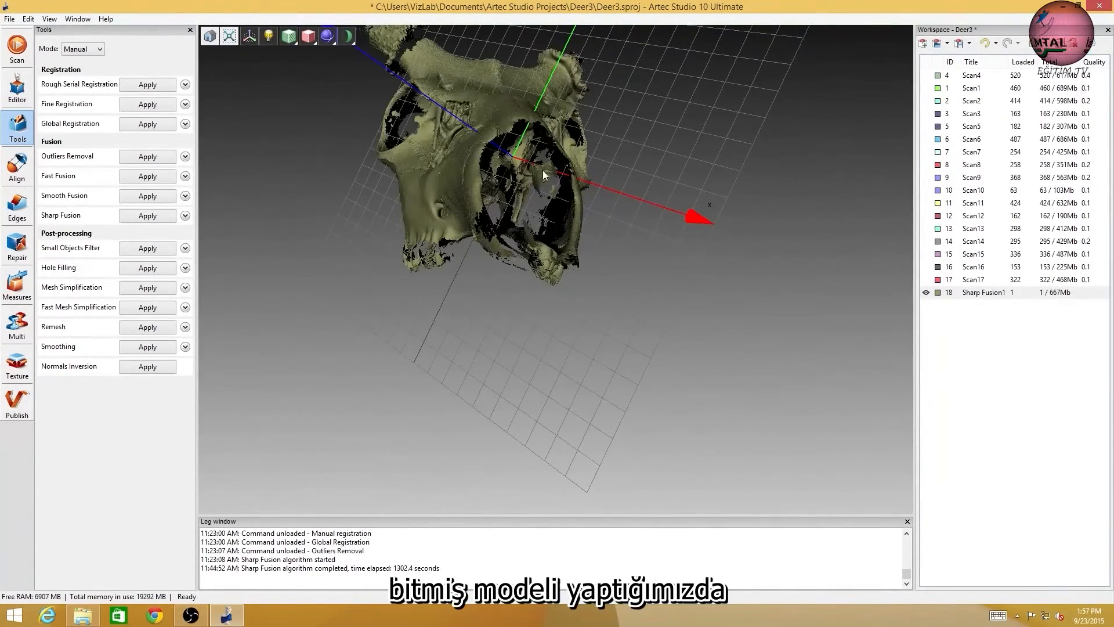
mouse_move(499, 210)
left_mouse_down()
mouse_move(553, 213)
mouse_move(566, 172)
mouse_move(509, 175)
mouse_move(535, 188)
mouse_move(514, 183)
mouse_move(521, 152)
mouse_move(562, 94)
mouse_move(688, 133)
left_mouse_up()
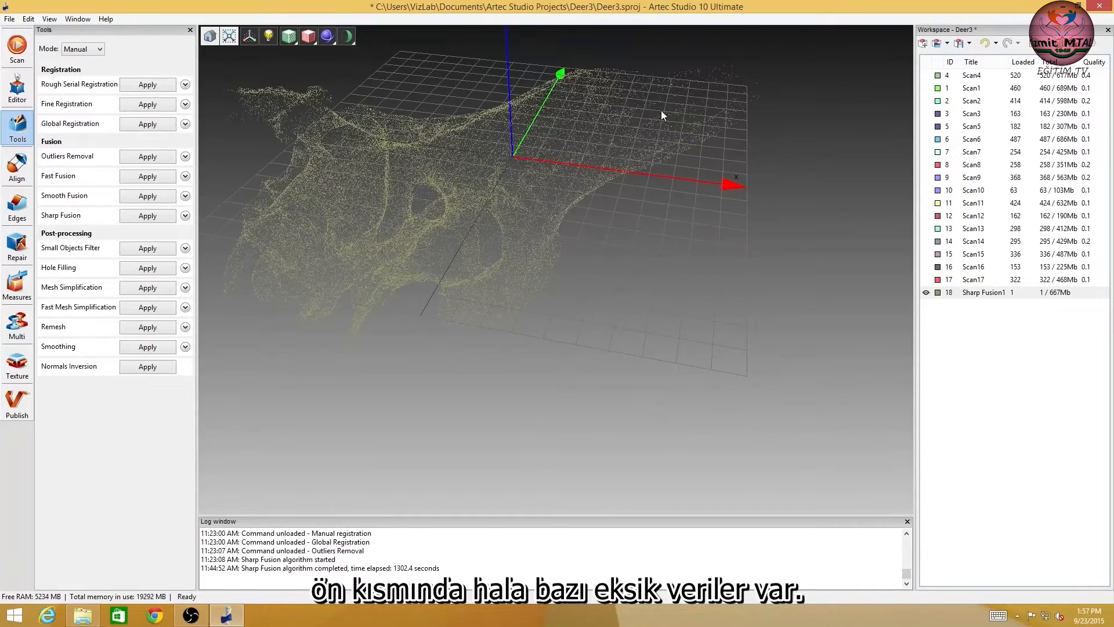
mouse_move(436, 198)
left_mouse_down()
mouse_move(500, 225)
mouse_move(434, 192)
left_mouse_up()
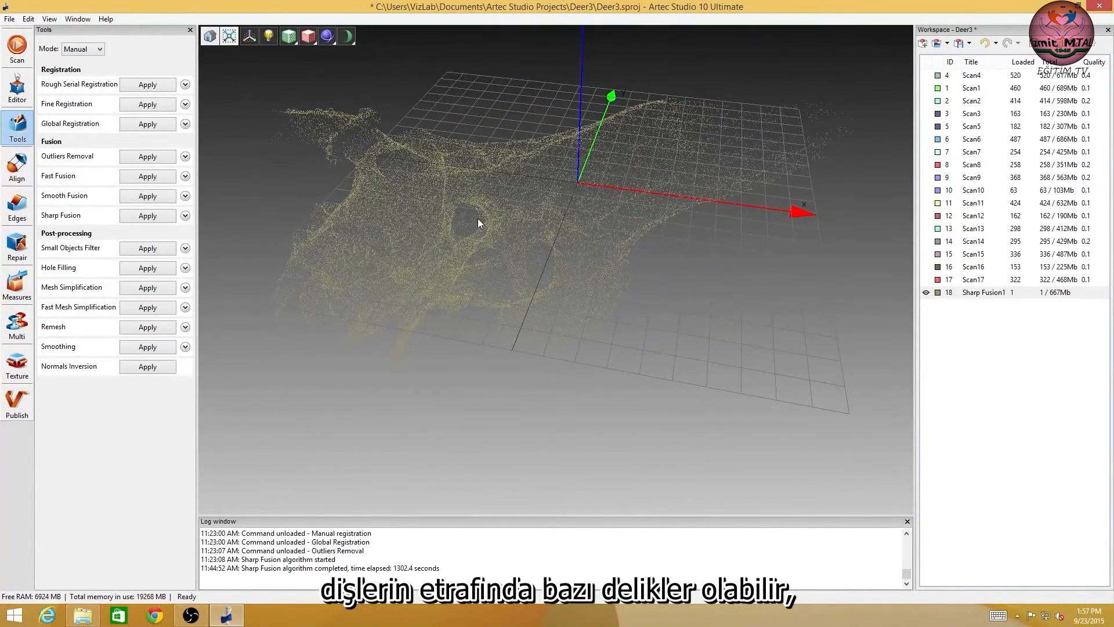
mouse_move(397, 247)
left_mouse_down()
mouse_move(546, 310)
mouse_move(643, 398)
left_mouse_up()
left_click_drag(468, 287, 505, 274)
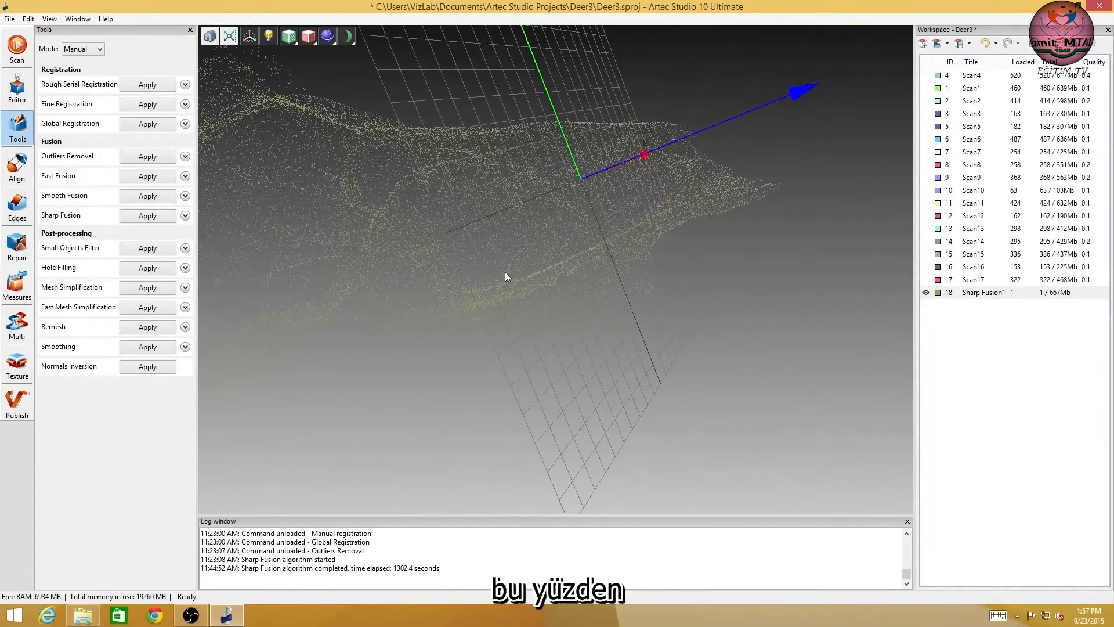
left_click_drag(443, 254, 639, 249)
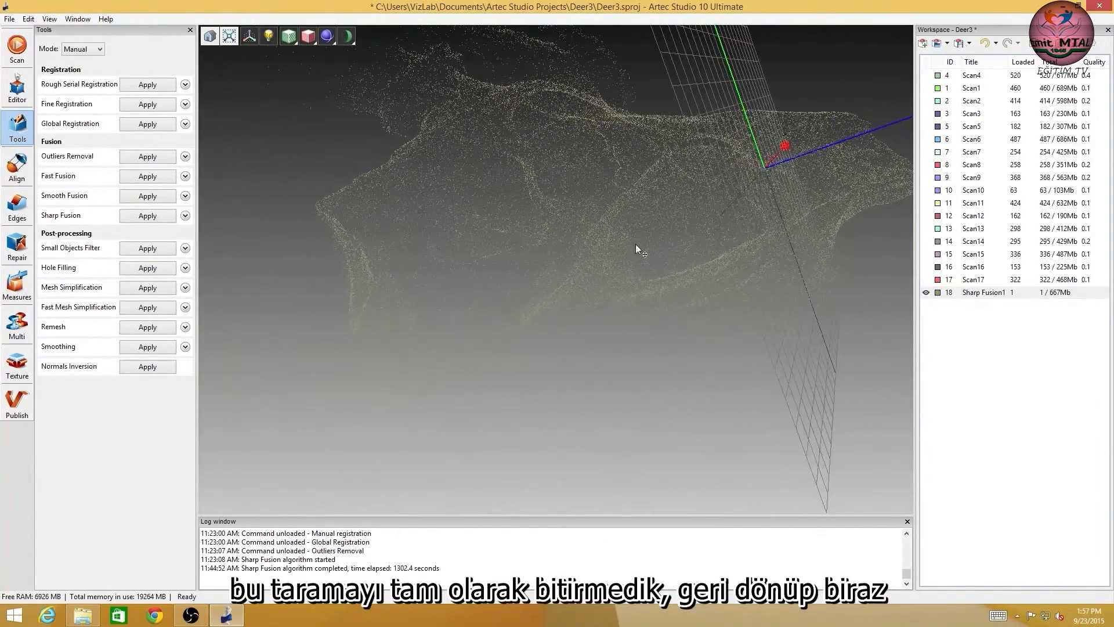
Run Mesh Simplification on the Sharp Fusion mesh of the deer skull with its current settings.
left_click_drag(535, 267, 307, 287)
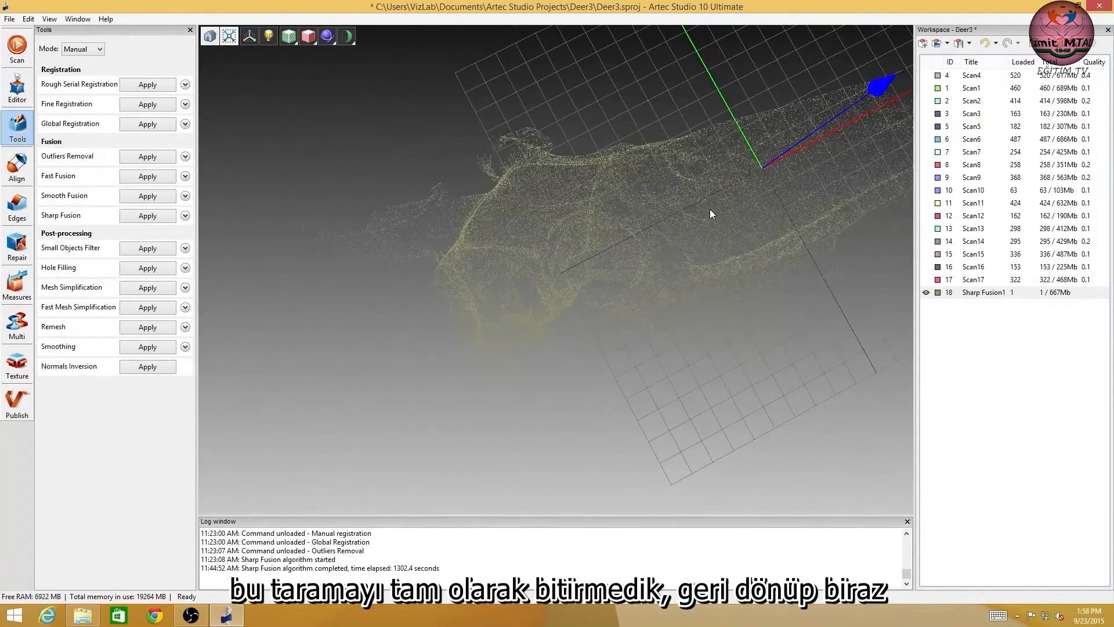
left_click_drag(680, 225, 638, 234)
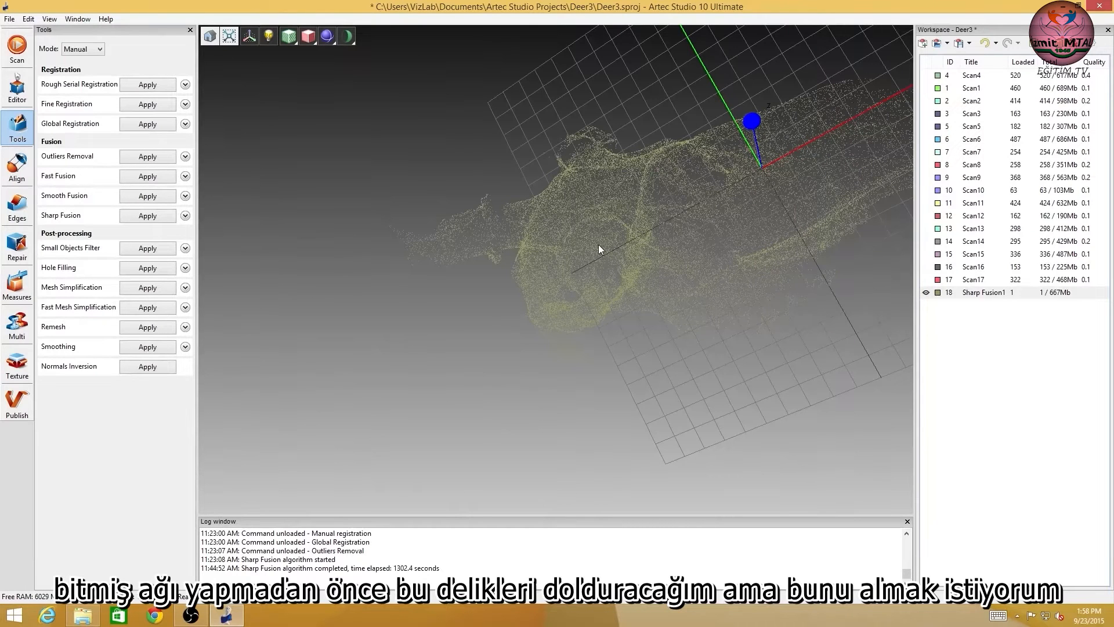
middle_click_drag(603, 245, 598, 245)
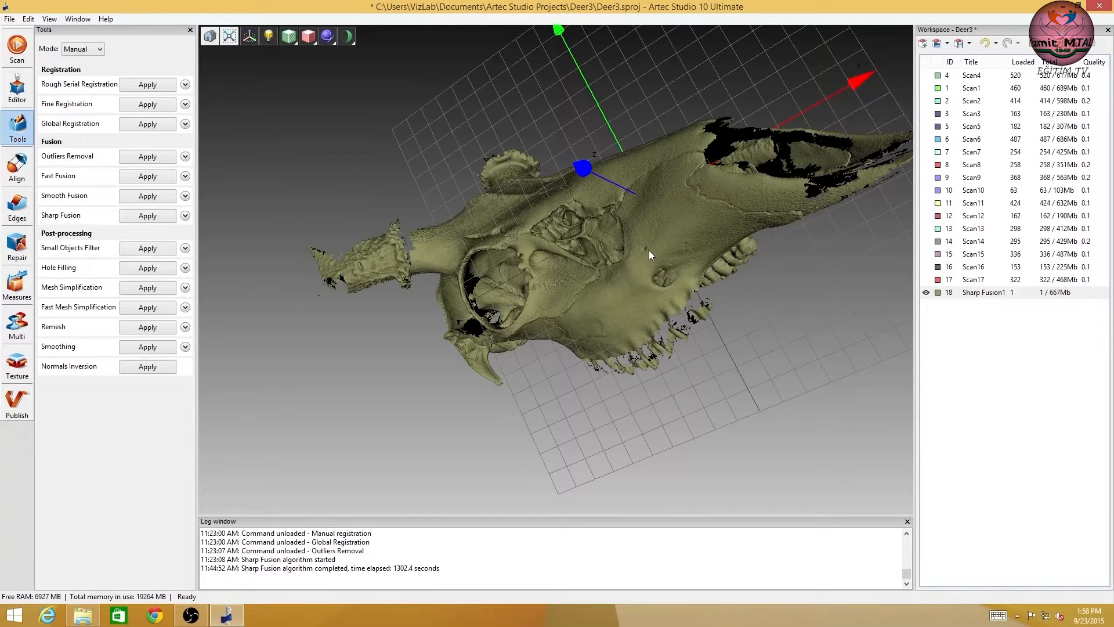
left_click_drag(663, 221, 573, 259)
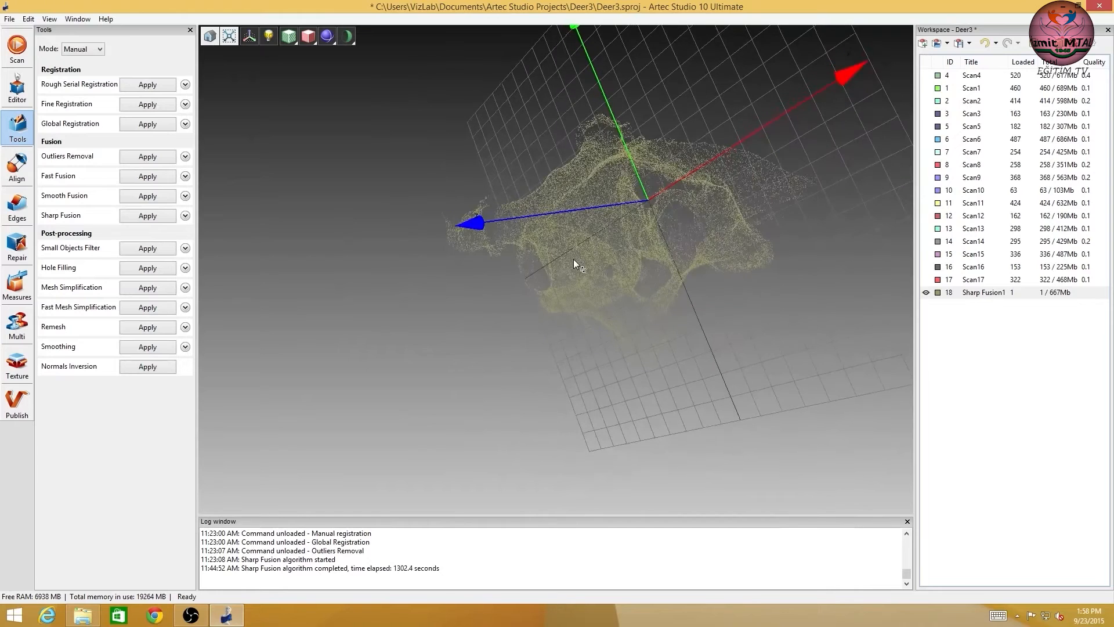
left_click(735, 276)
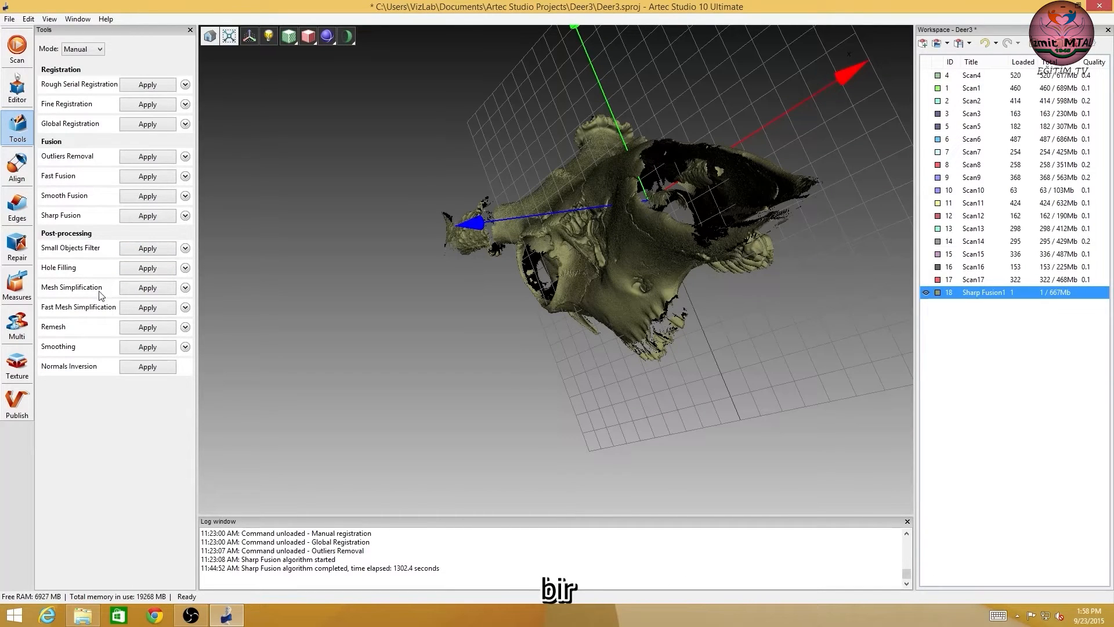
left_click(144, 291)
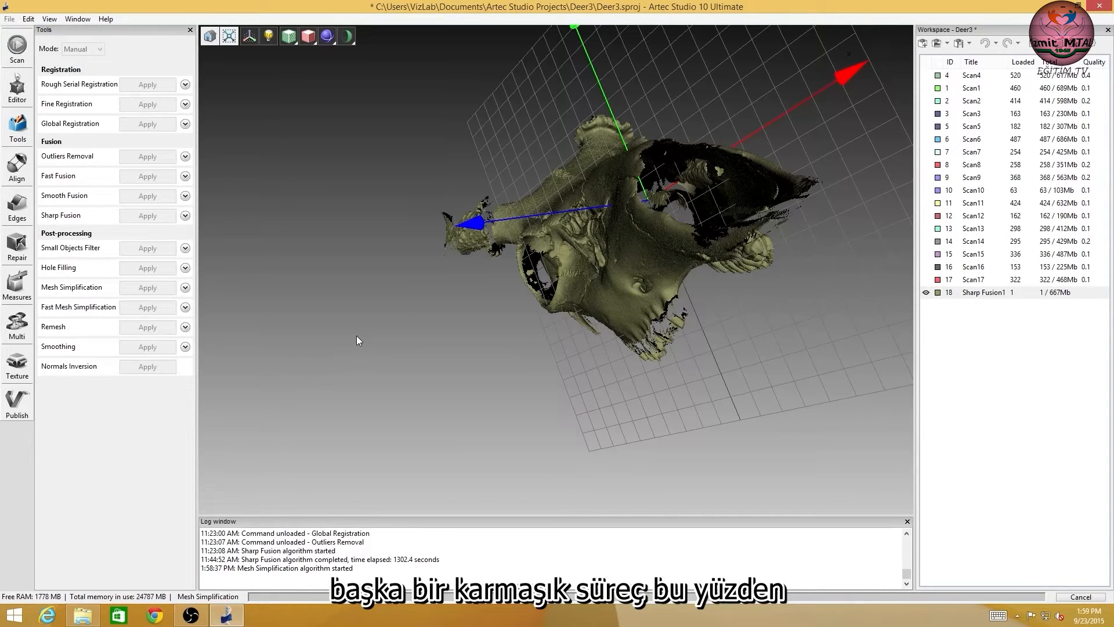
left_click_drag(531, 204, 483, 334)
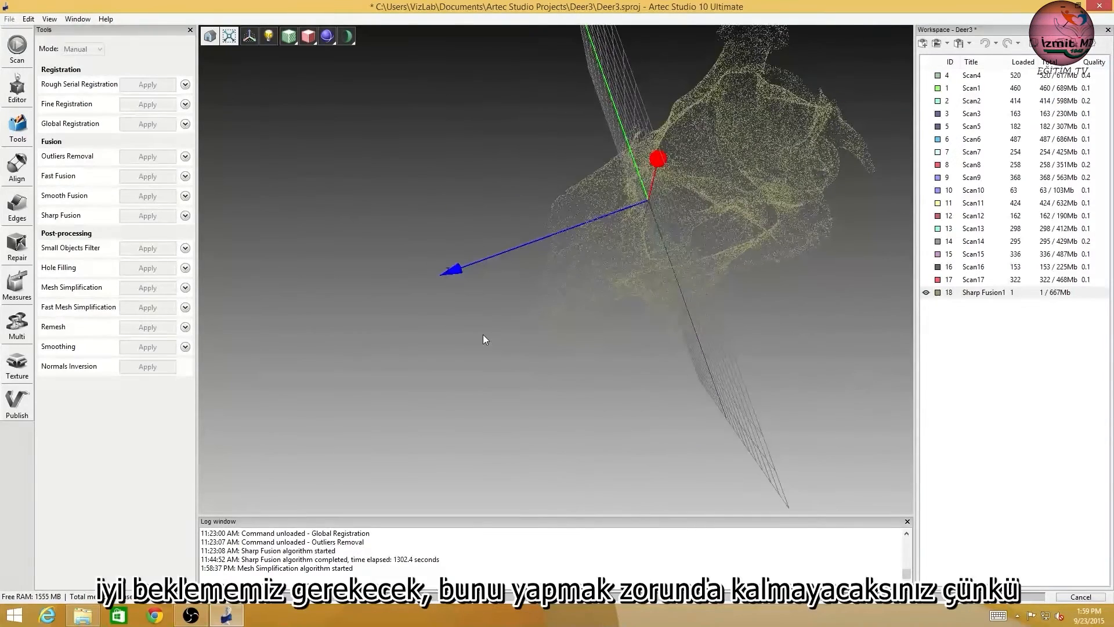
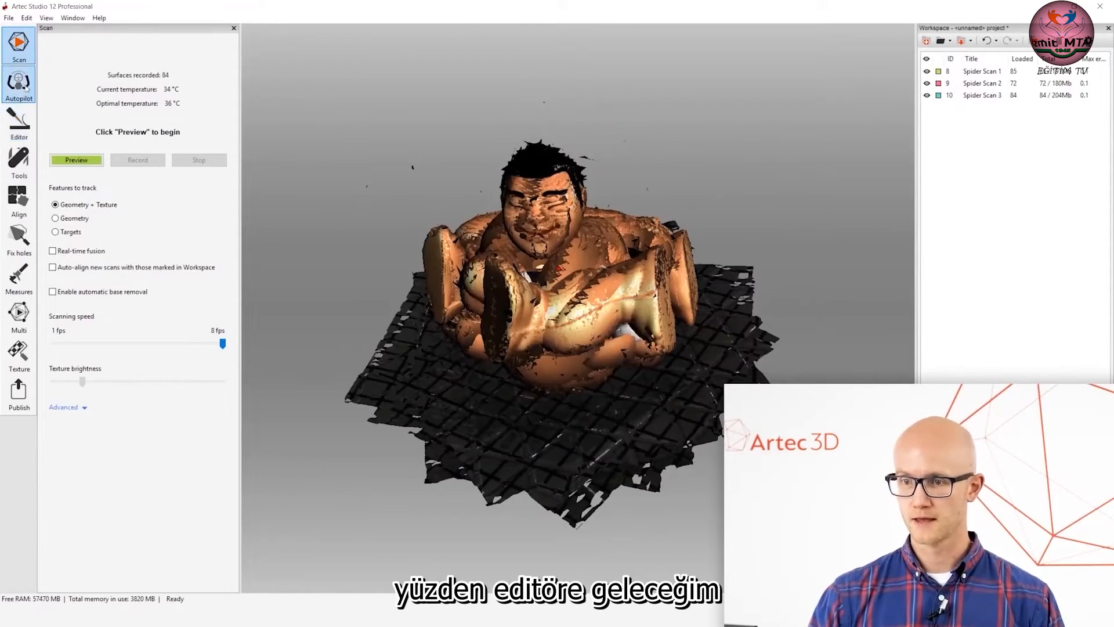
Open the Eraser and hide Spider Scan 2 and Spider Scan 3 so only Spider Scan 1 is active.
left_click(17, 124)
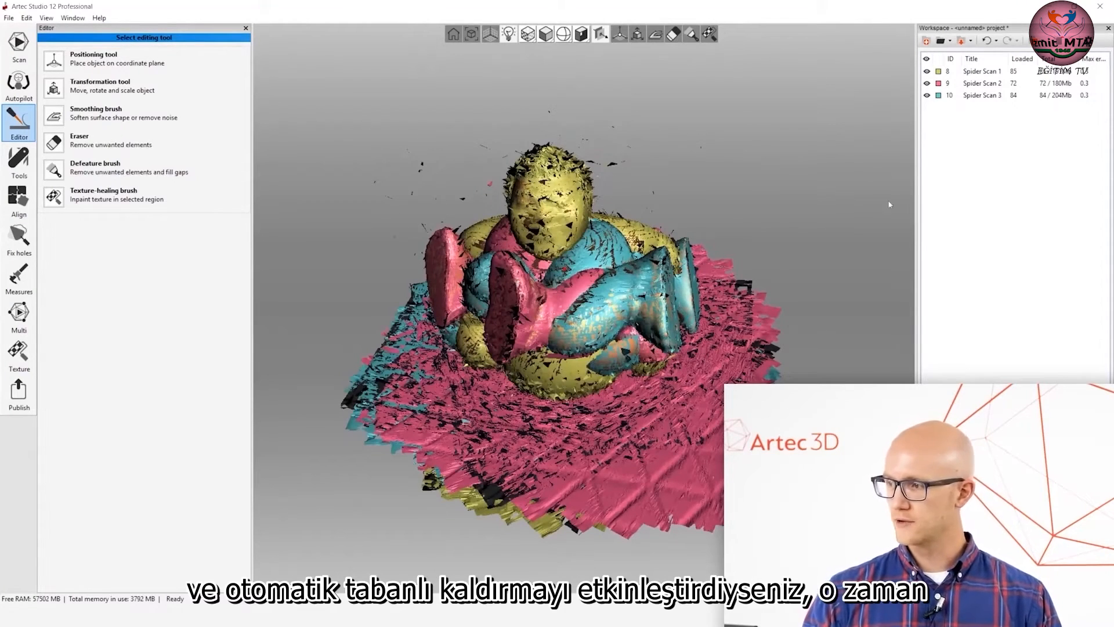
left_click(61, 140)
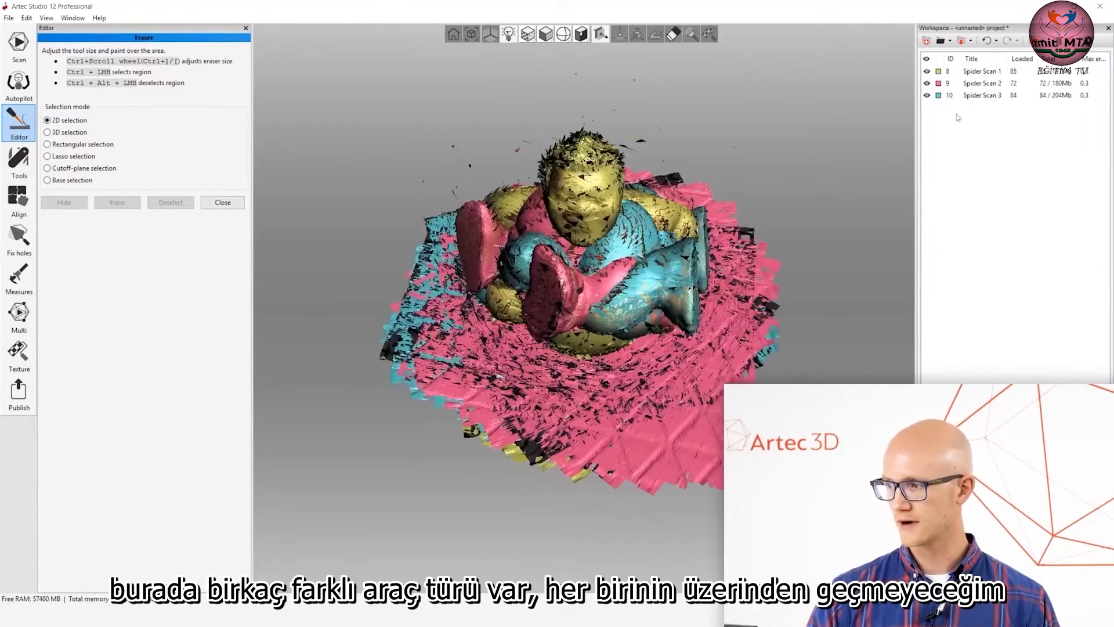
left_click(927, 96)
left_click(927, 83)
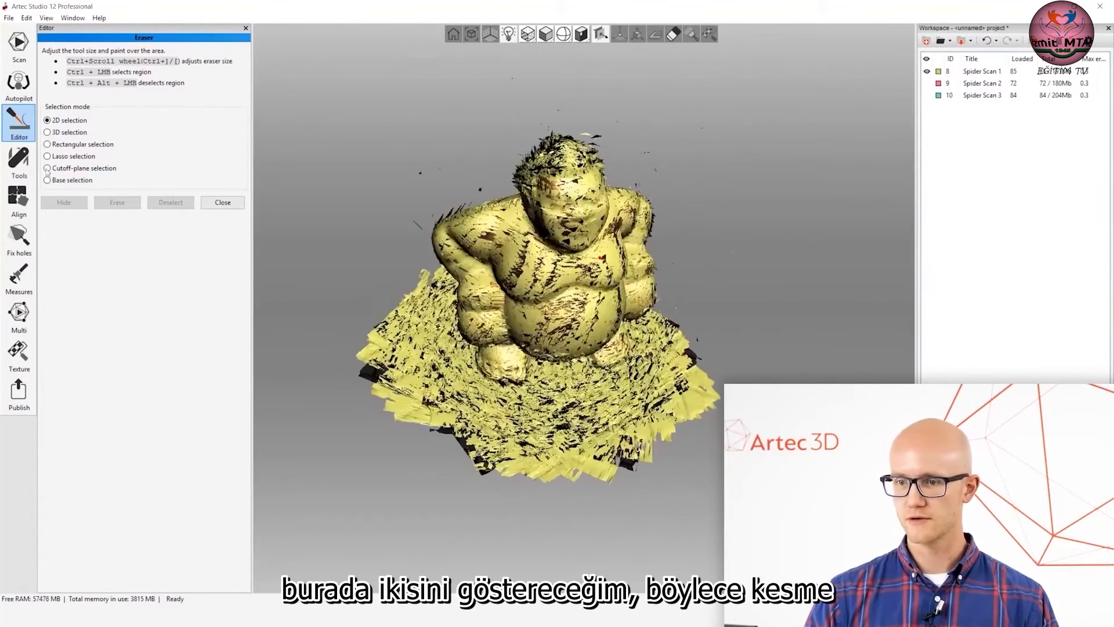
Erase the base of Spider Scan 1 using cutoff-plane selection, adjusting the plane level to cover the floor below the feet.
left_click(48, 169)
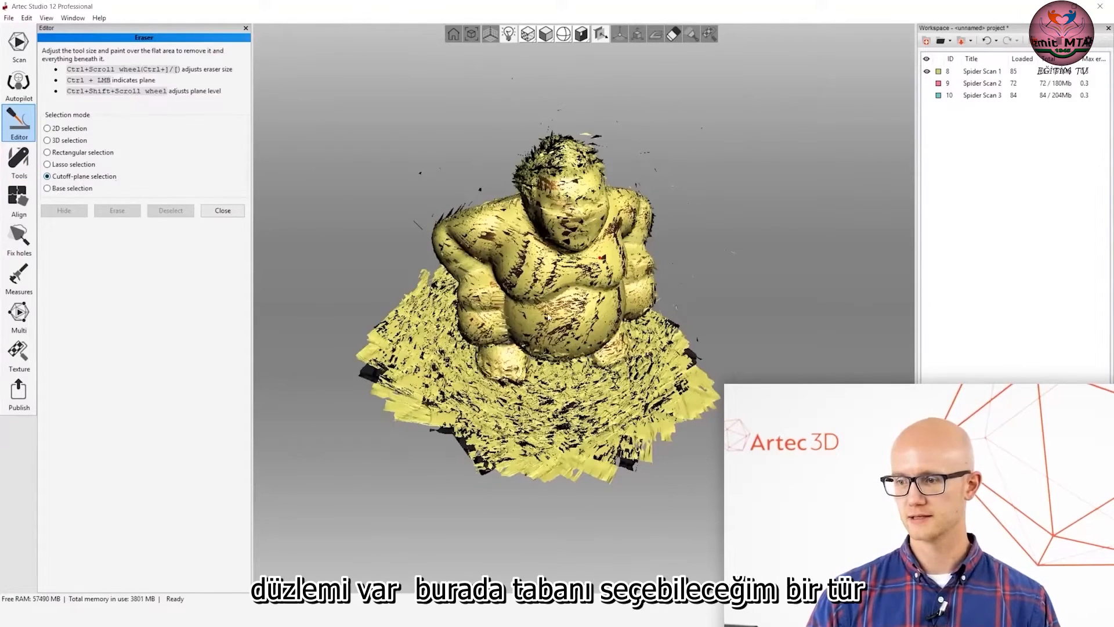
scroll(619, 385, "down", 6, "ctrl")
left_click_drag(631, 380, 534, 421, "ctrl")
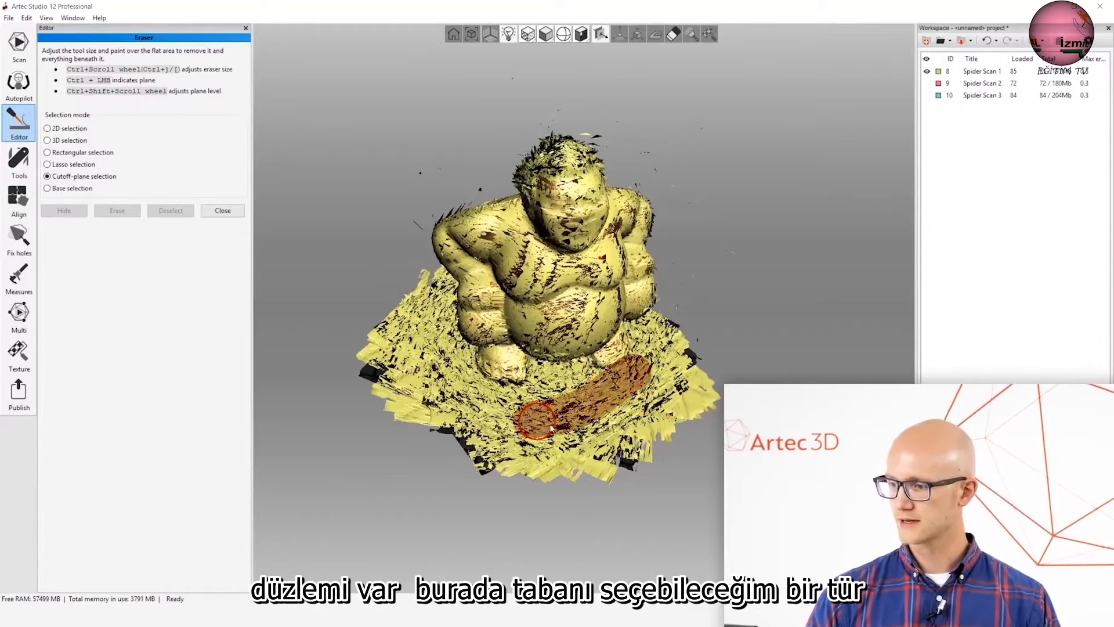
scroll(726, 355, "up", 2, "ctrl+shift")
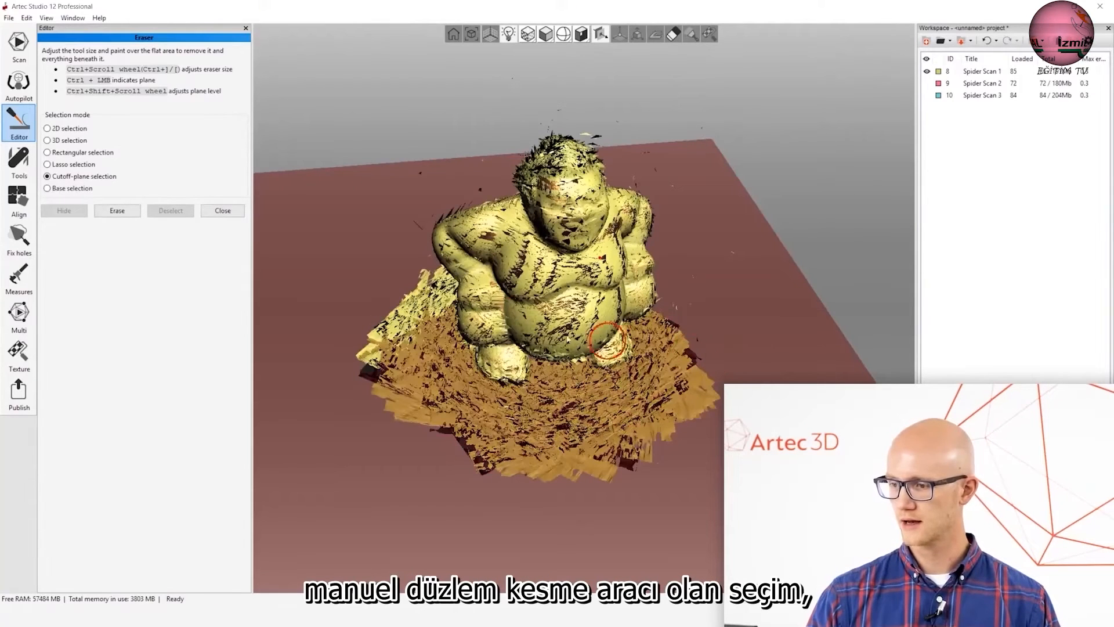
scroll(537, 422, "up", 1, "ctrl+shift")
scroll(527, 392, "down", 3, "ctrl+shift")
scroll(524, 393, "up", 3, "ctrl+shift")
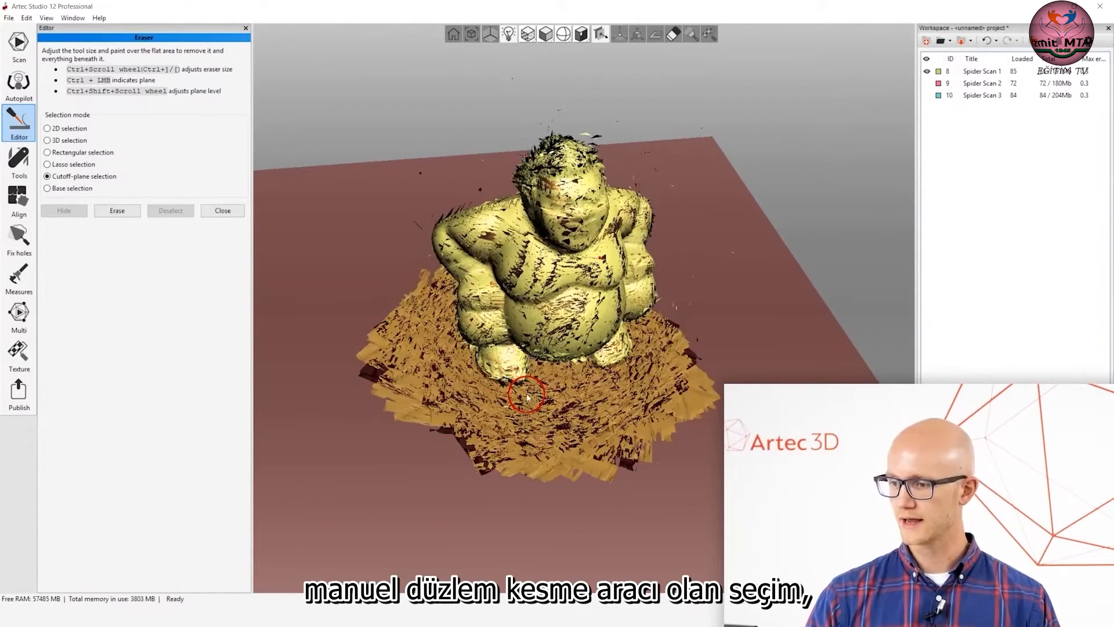
scroll(548, 404, "down", 2, "ctrl+shift")
scroll(548, 405, "up", 2, "ctrl+shift")
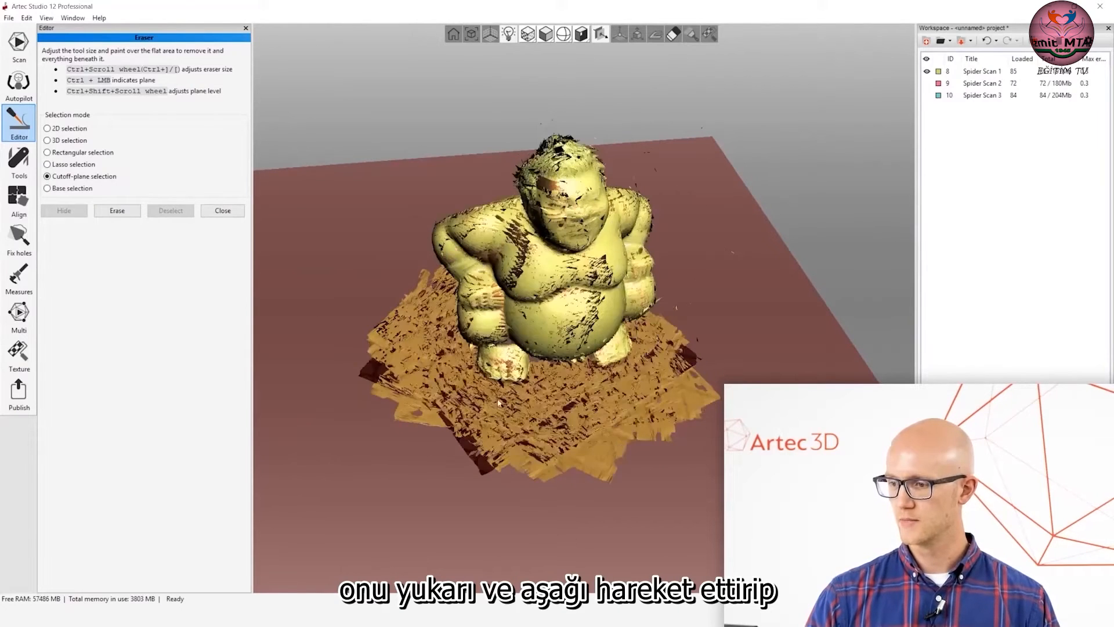
left_click(117, 210)
mouse_move(634, 391)
left_mouse_down()
mouse_move(667, 435)
mouse_move(755, 380)
mouse_move(642, 378)
left_mouse_up()
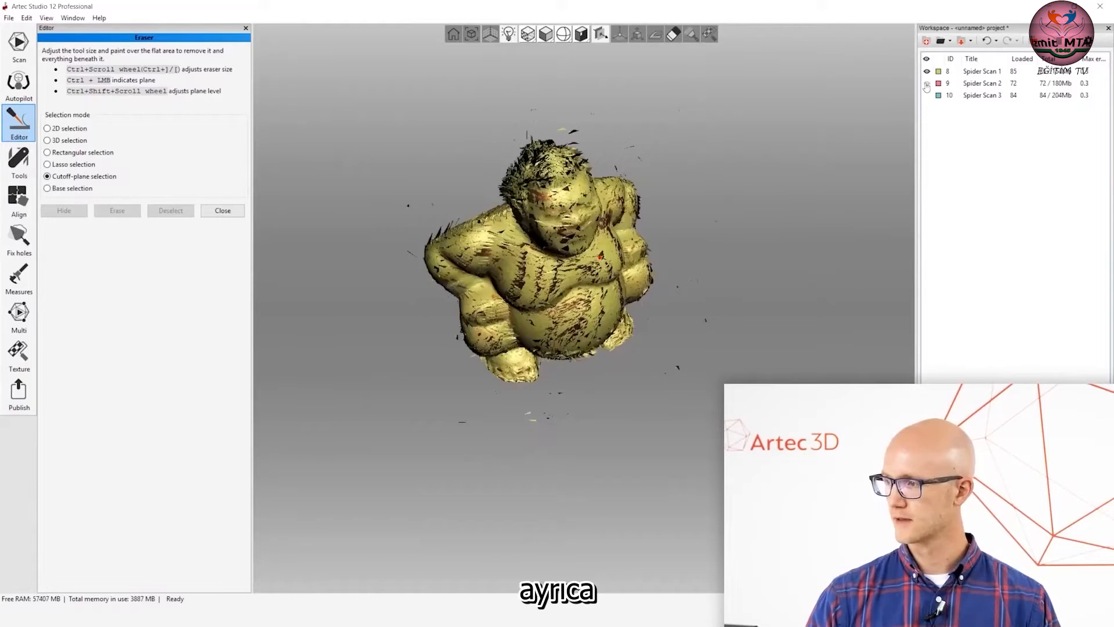
Show only Spider Scan 2 and erase its floor using base selection.
left_click(927, 85, "alt")
left_click(85, 189)
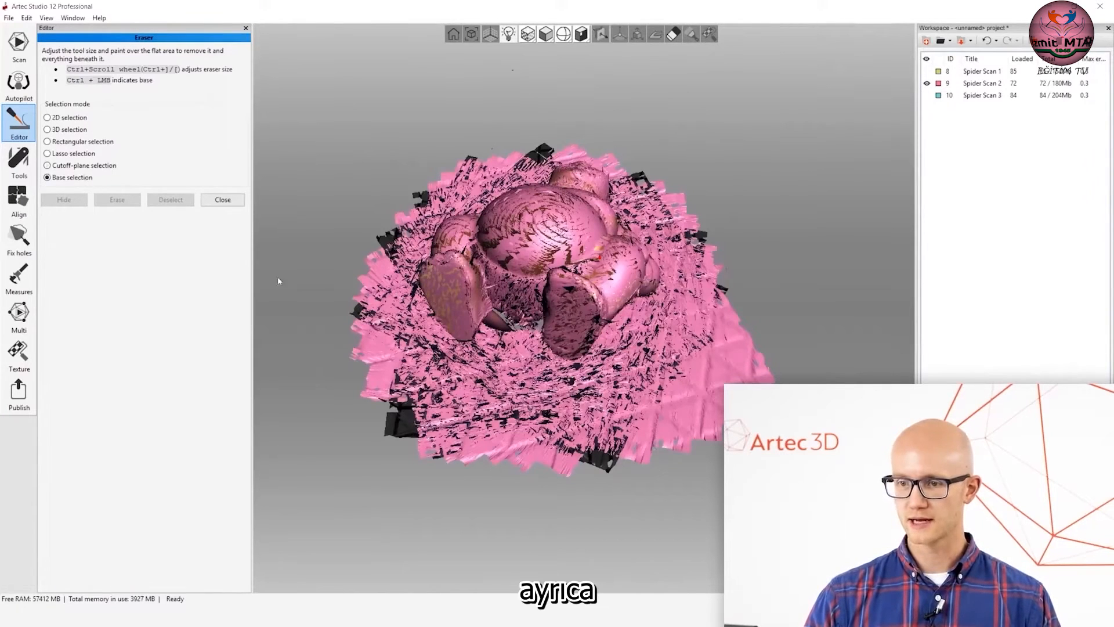
left_click(485, 388, "ctrl")
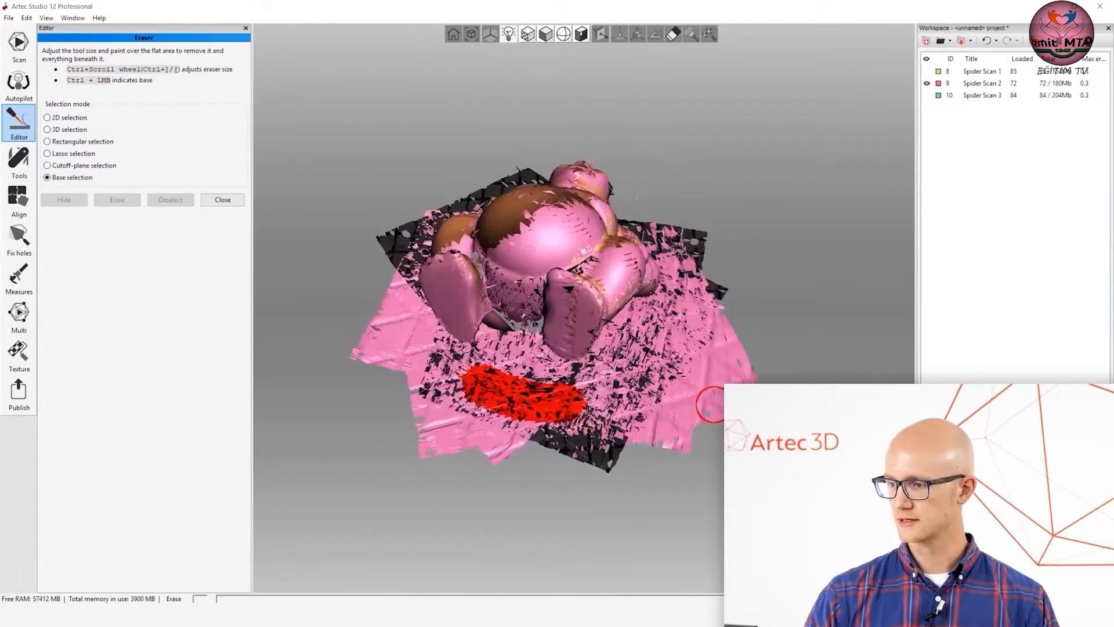
left_click_drag(643, 397, 625, 439)
mouse_move(432, 287)
left_mouse_down()
mouse_move(493, 251)
mouse_move(444, 298)
left_mouse_up()
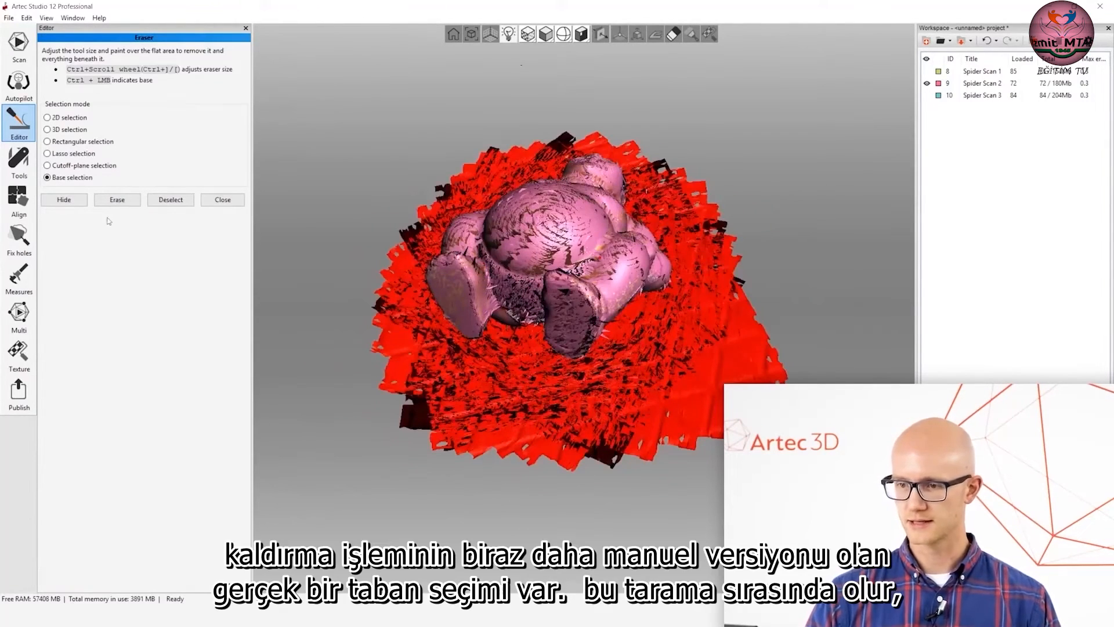
key("Delete")
Isolate Spider Scan 3, erase its floor using base selection, and show all three scans again.
left_click(927, 95)
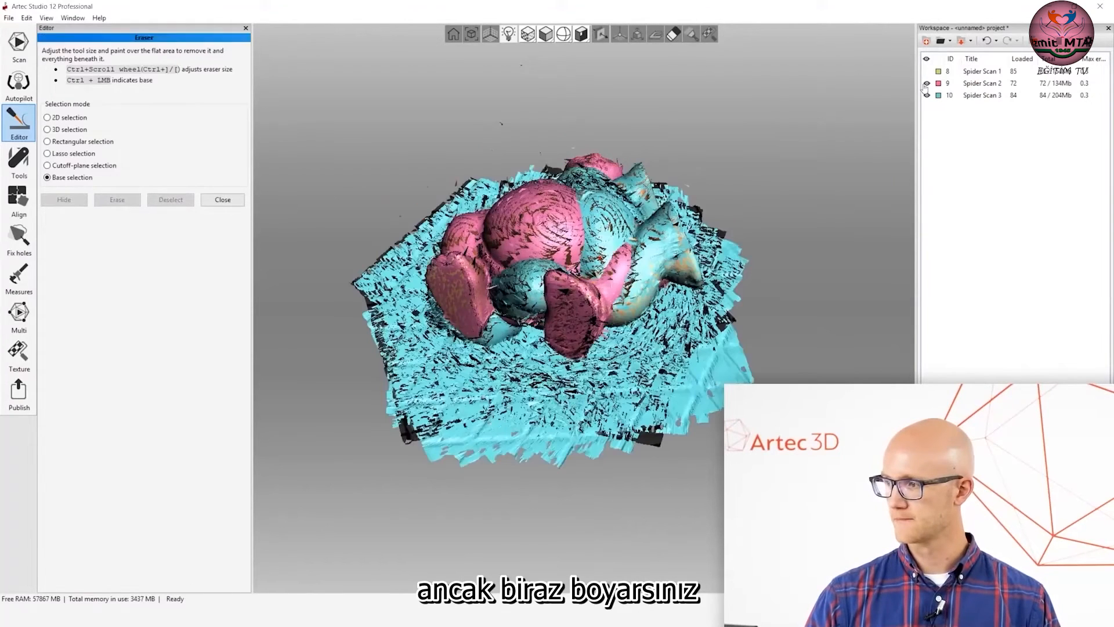
left_click(927, 83)
mouse_move(645, 354)
left_mouse_down("ctrl")
mouse_move(540, 392)
mouse_move(585, 376)
left_mouse_up("ctrl")
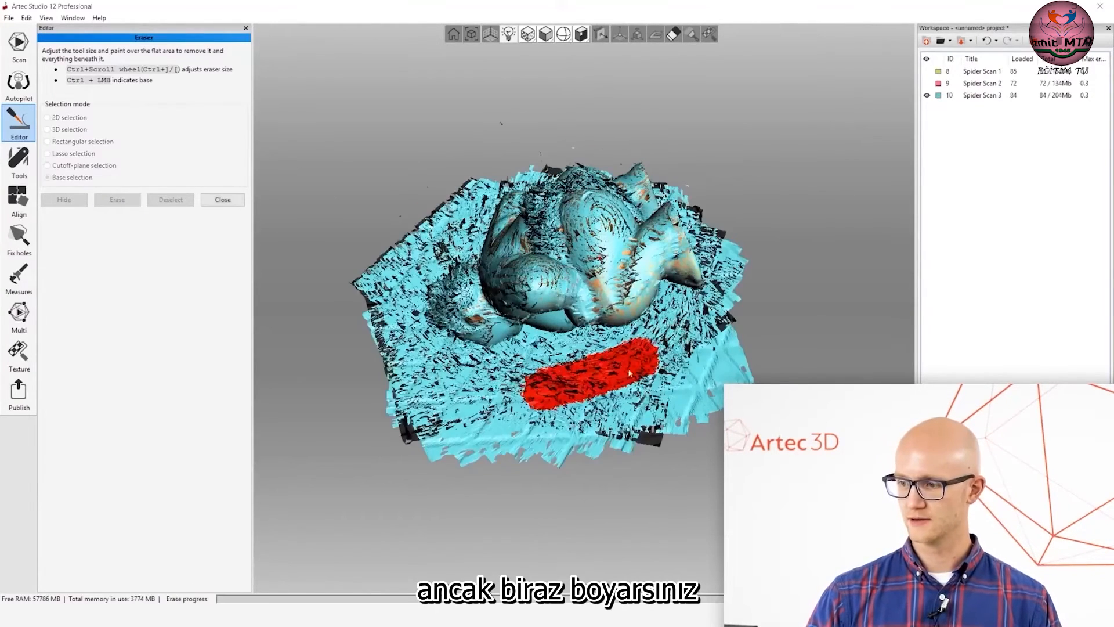
mouse_move(557, 378)
left_mouse_down()
mouse_move(553, 287)
mouse_move(599, 301)
mouse_move(549, 372)
left_mouse_up()
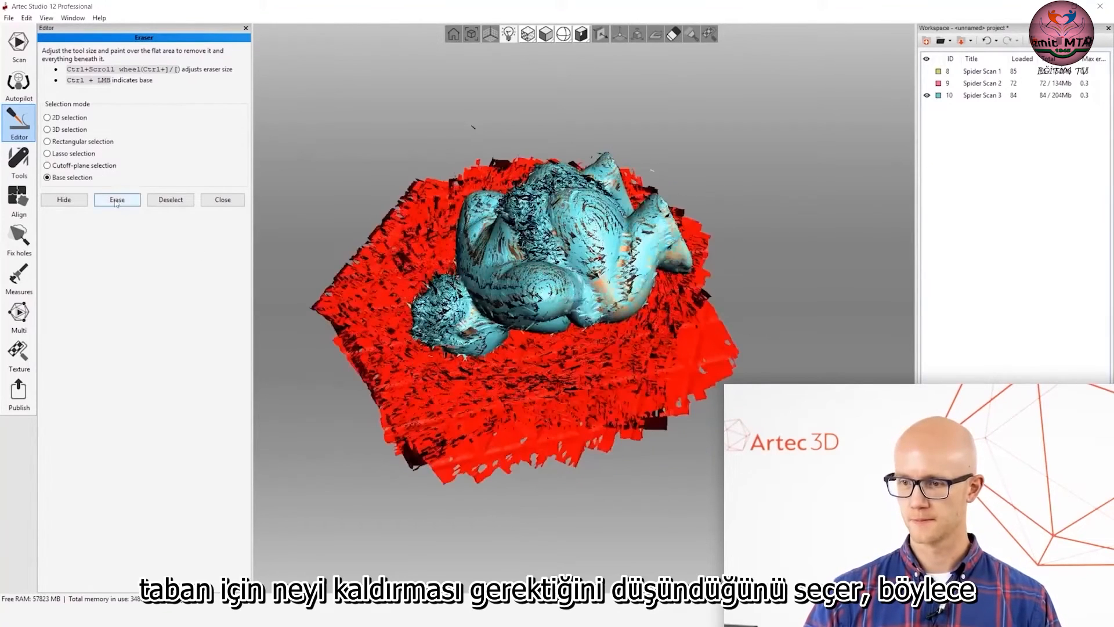
left_click(117, 200)
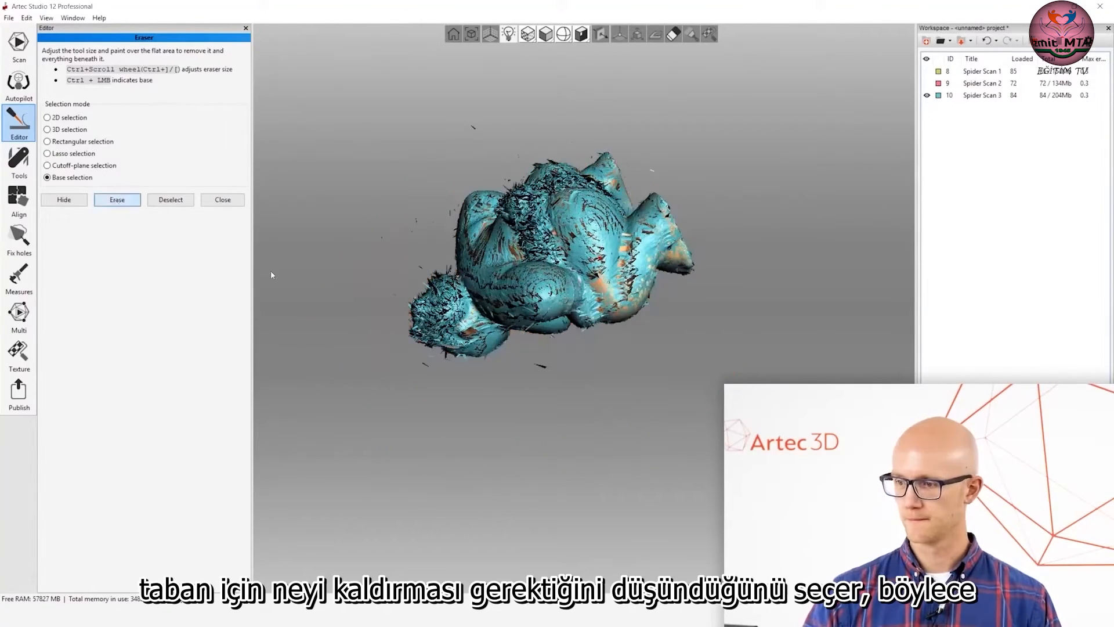
left_click(927, 83)
left_click(927, 71)
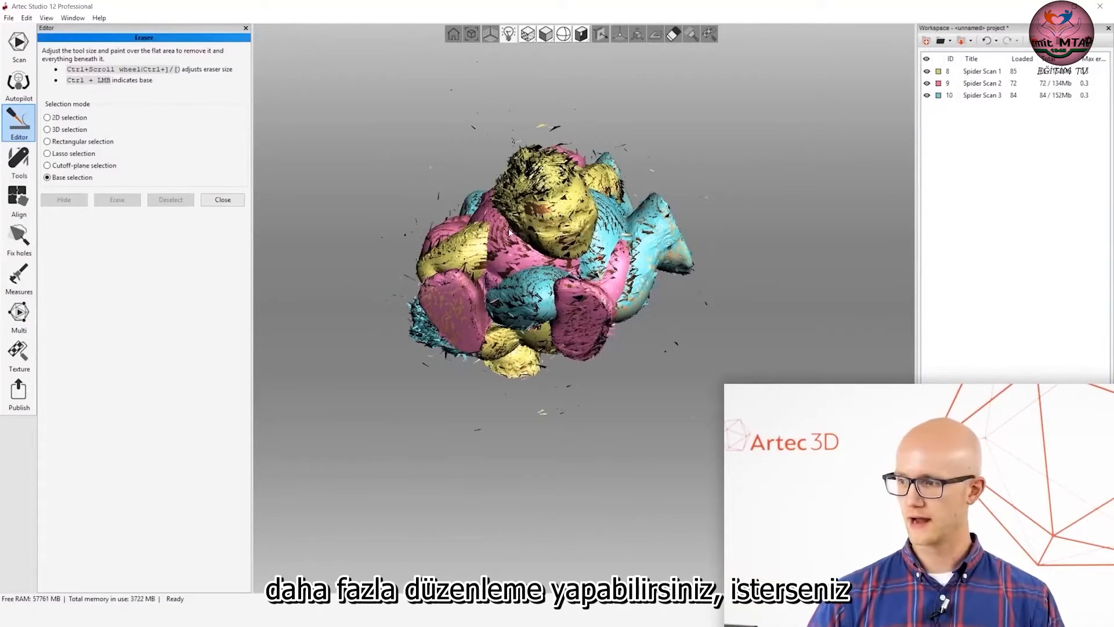
Try to erase stray fragments around the figurine with 2D selection, undo the erasure and close the Eraser.
left_click(47, 117)
left_click_drag(357, 163, 426, 177)
mouse_move(713, 205)
left_mouse_down()
mouse_move(646, 173)
mouse_move(713, 355)
mouse_move(711, 410)
left_mouse_up()
left_click(117, 202)
left_click_drag(586, 325, 683, 321)
key("ctrl+z")
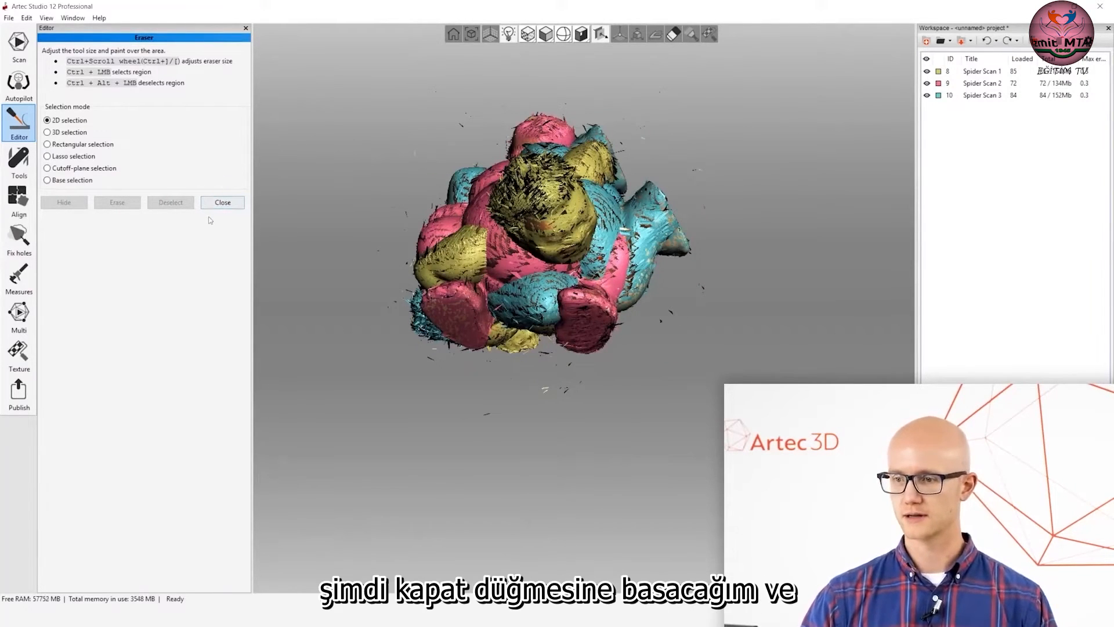
left_click(223, 203)
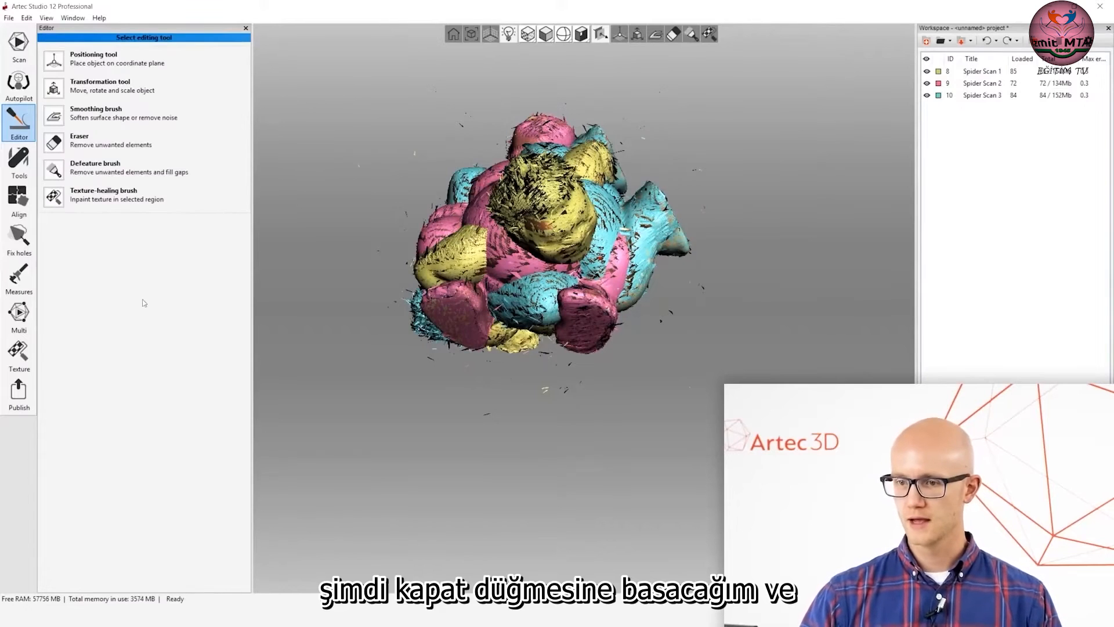
Align the three Spider scans with rigid auto-alignment, check the figurine from several sides and apply the alignment.
mouse_move(504, 259)
left_mouse_down()
mouse_move(582, 280)
mouse_move(549, 261)
left_mouse_up()
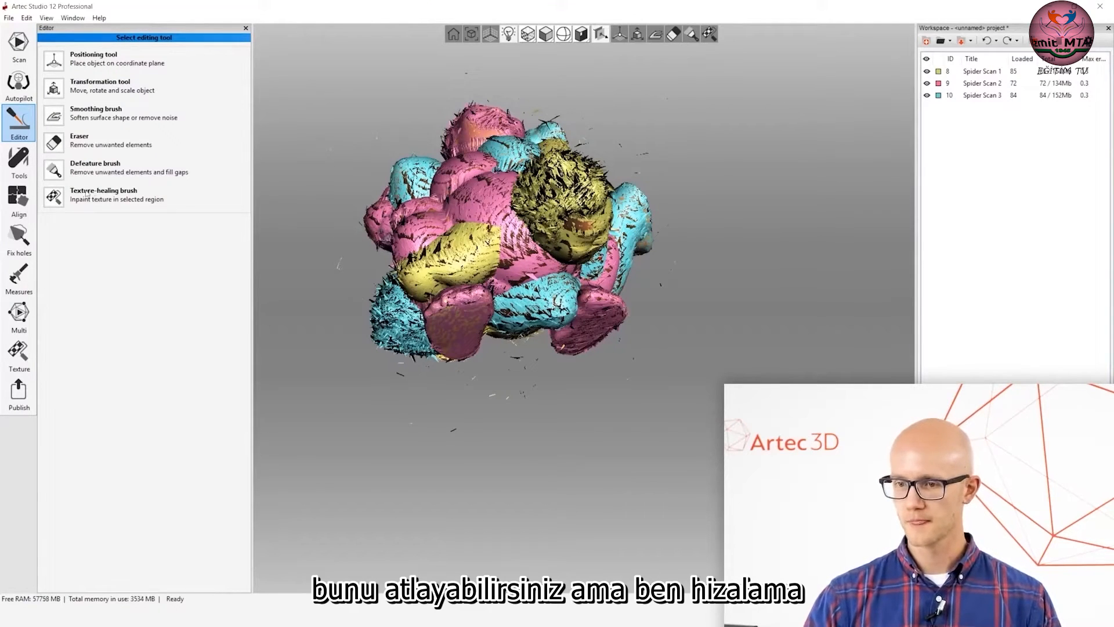
left_click(20, 198)
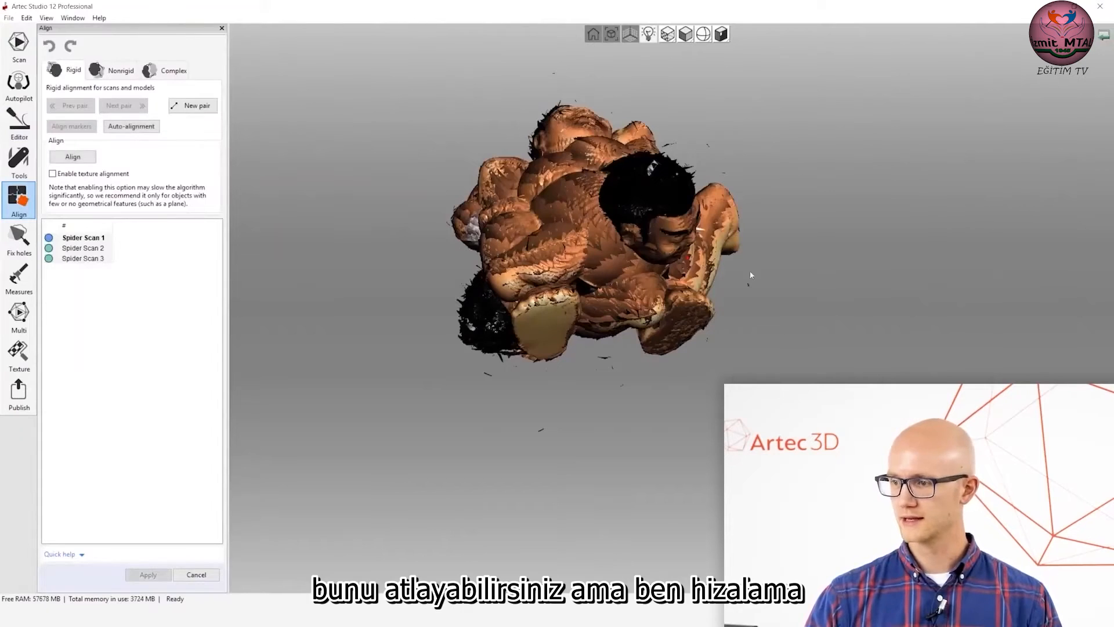
left_click_drag(581, 255, 625, 278)
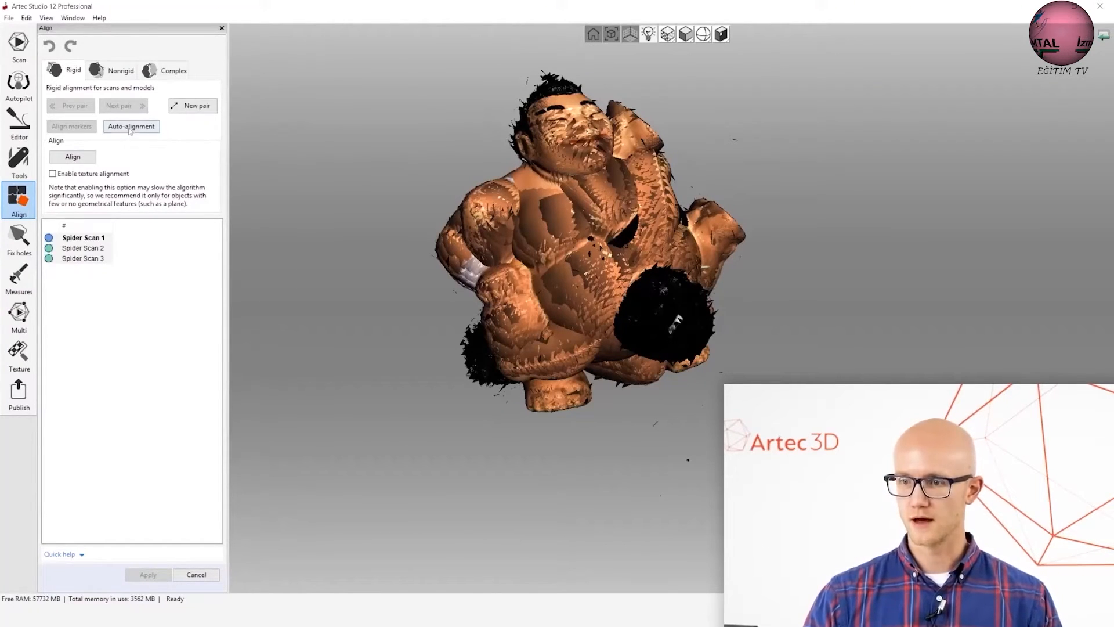
left_click_drag(620, 316, 620, 283)
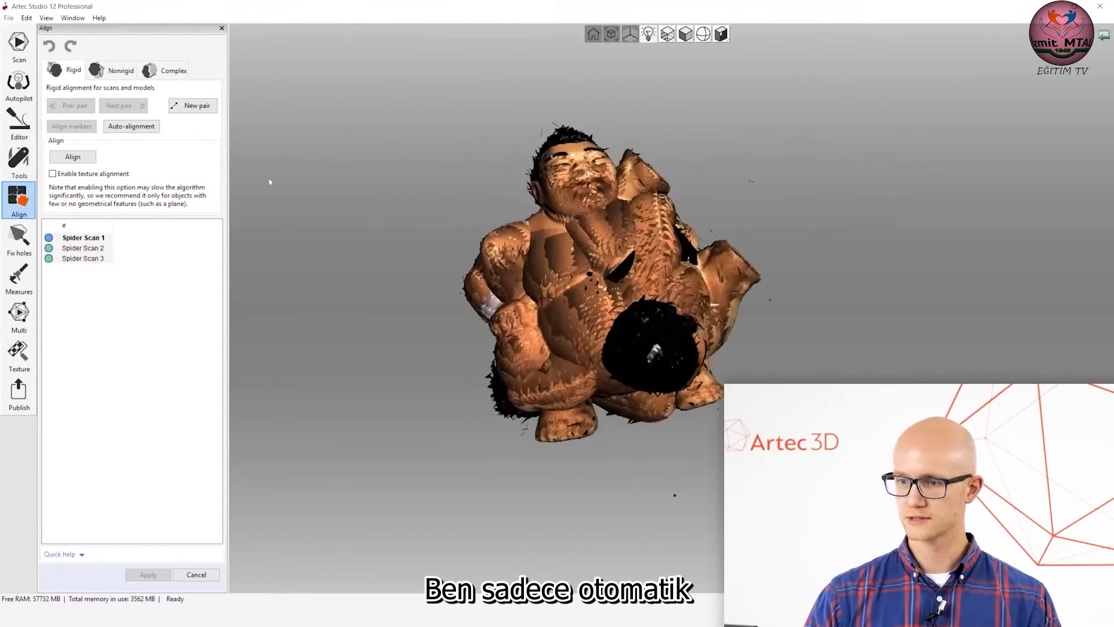
left_click(124, 124)
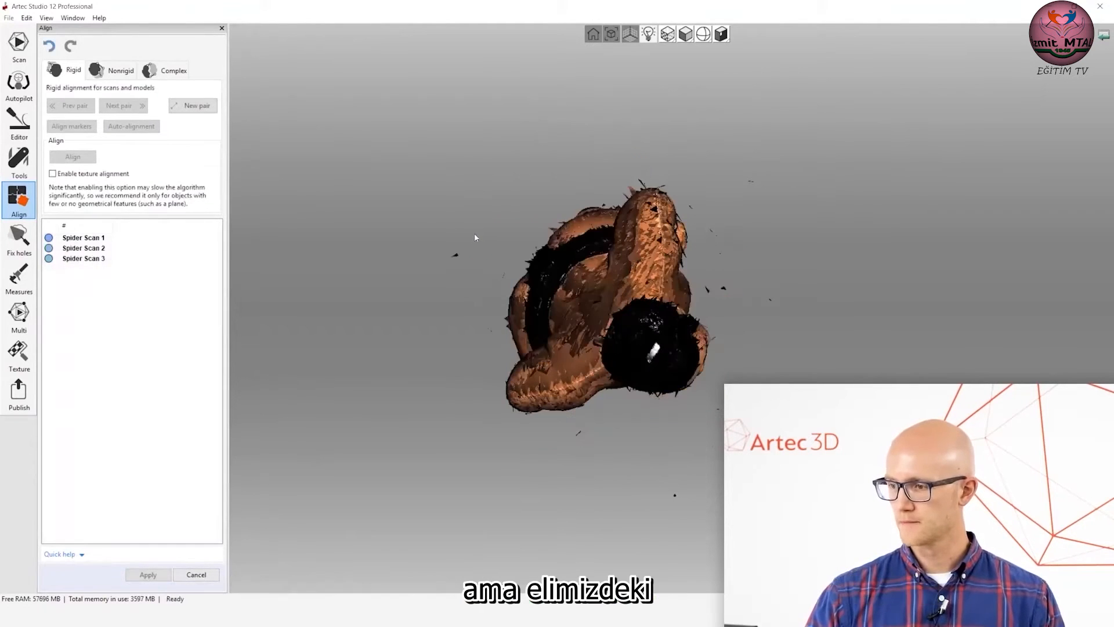
mouse_move(666, 370)
left_mouse_down()
mouse_move(705, 267)
mouse_move(698, 342)
mouse_move(637, 269)
mouse_move(671, 368)
mouse_move(652, 373)
mouse_move(614, 299)
mouse_move(667, 309)
mouse_move(629, 300)
mouse_move(685, 295)
left_mouse_up()
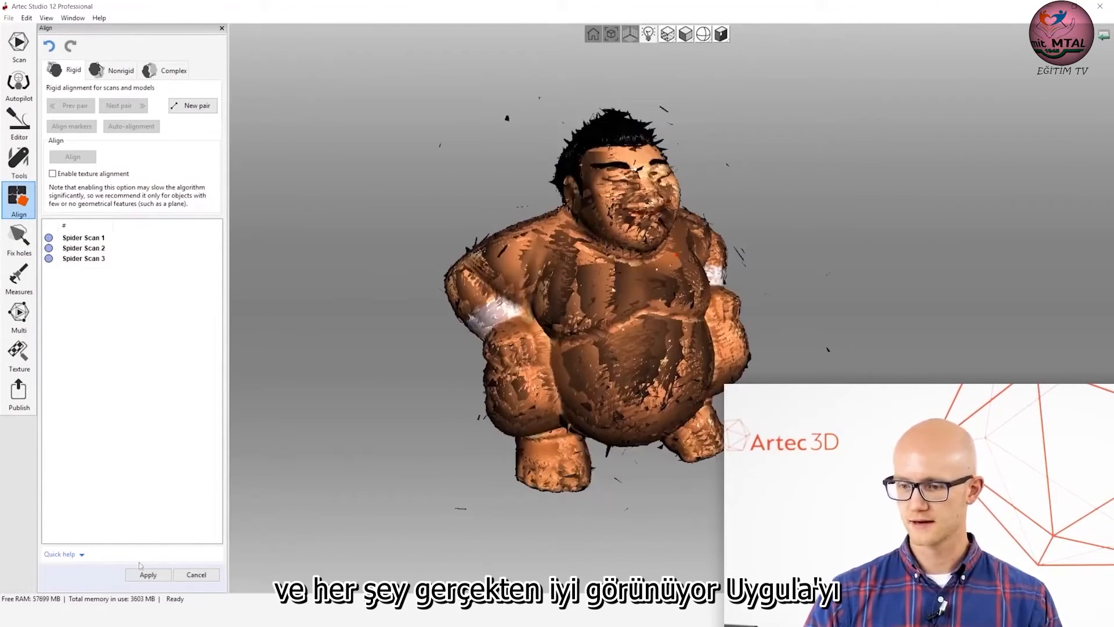
mouse_move(555, 257)
left_mouse_down()
mouse_move(704, 316)
mouse_move(515, 299)
mouse_move(488, 316)
left_mouse_up()
left_click(152, 576)
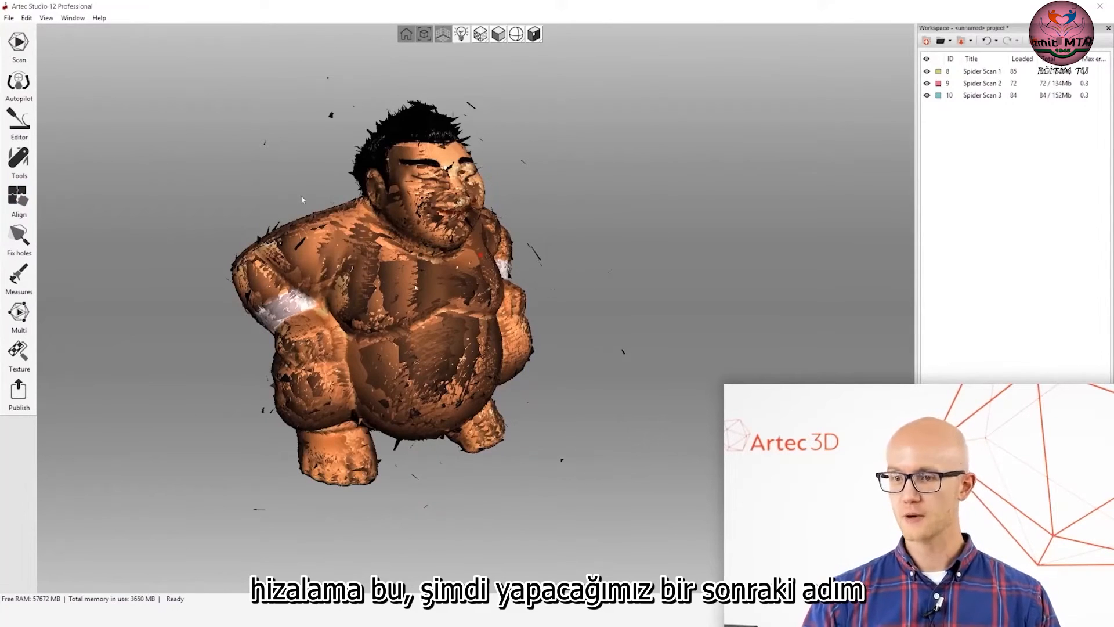
Open the manual registration and fusion tools and view the aligned figurine from the front.
right_click_drag(302, 197, 398, 215)
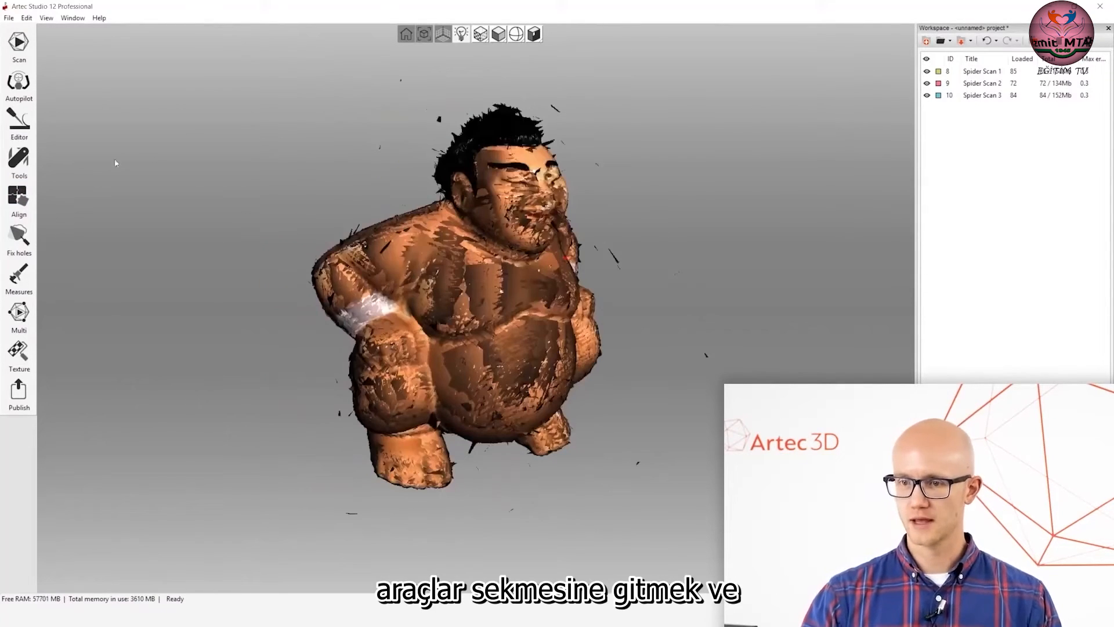
left_click(12, 163)
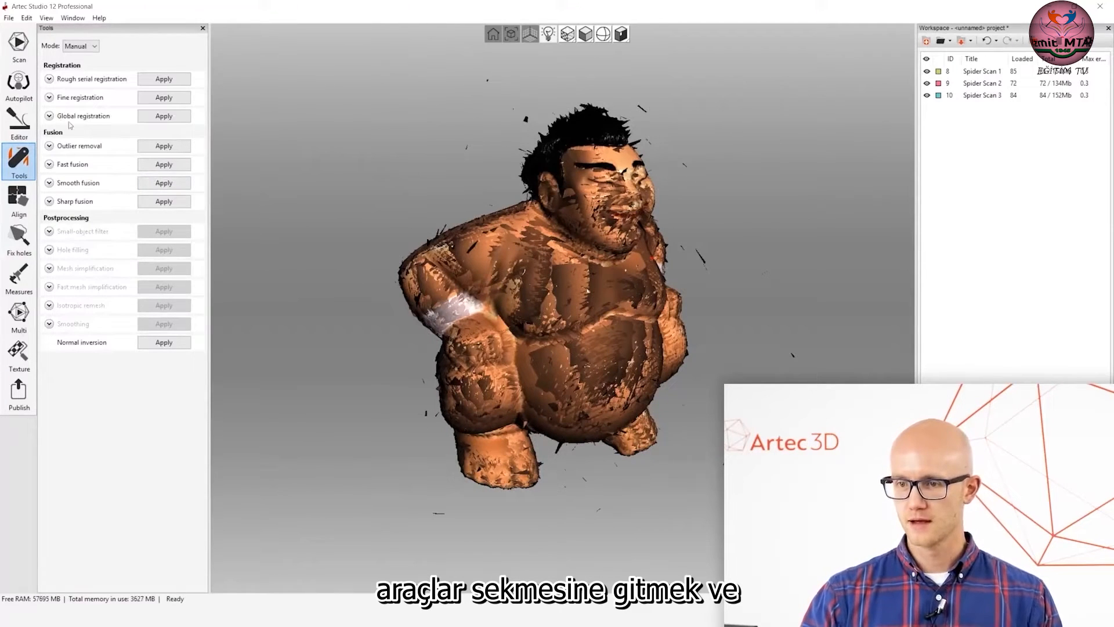
left_click_drag(635, 249, 563, 252)
middle_click_drag(563, 251, 514, 243)
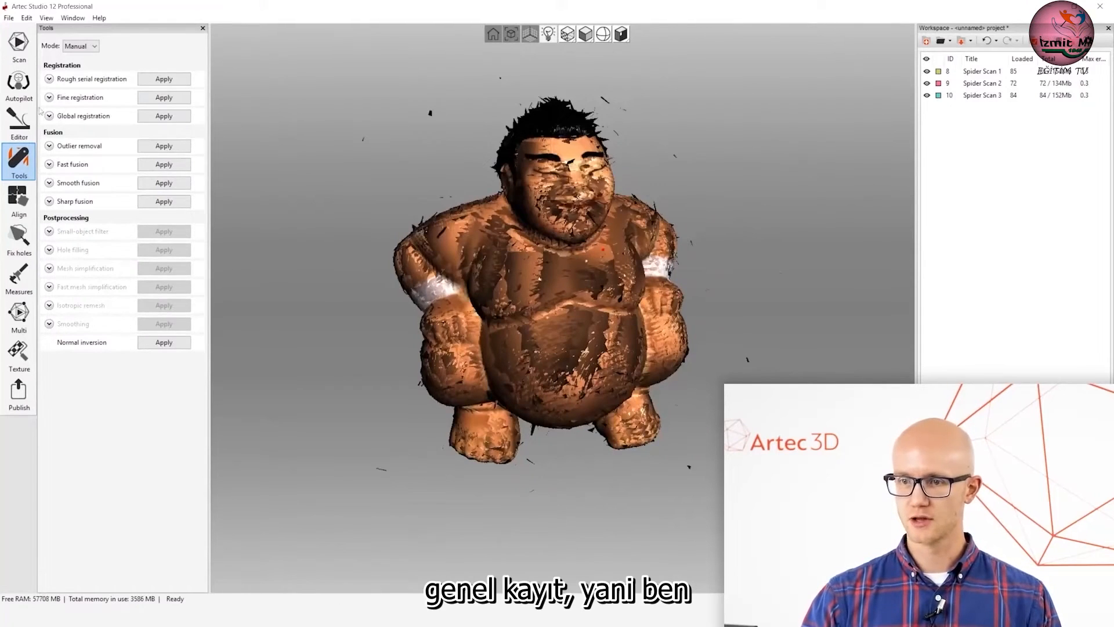
left_click_drag(569, 236, 588, 226)
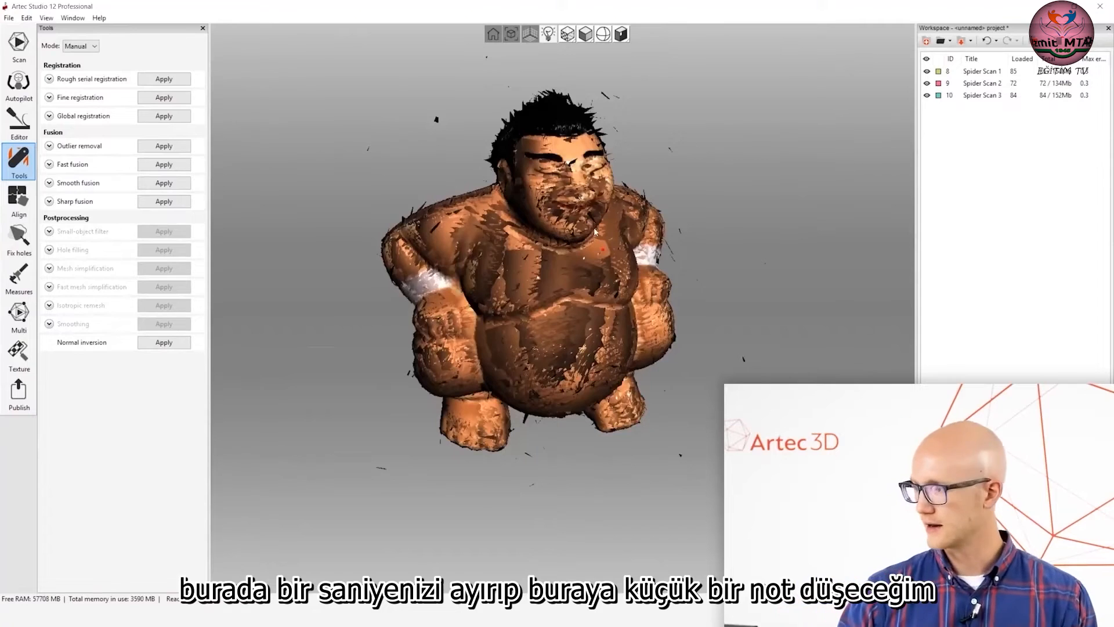
Toggle the visibility of the three Spider scans in the workspace, finishing with all of them hidden.
left_click(928, 83)
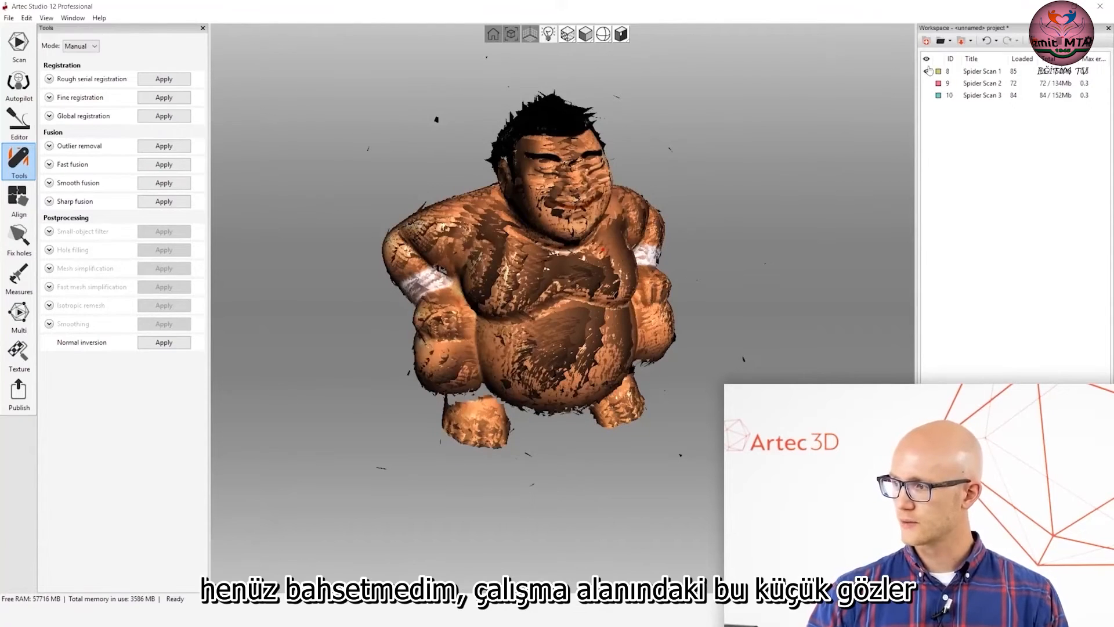
left_click(927, 70)
left_click(927, 71)
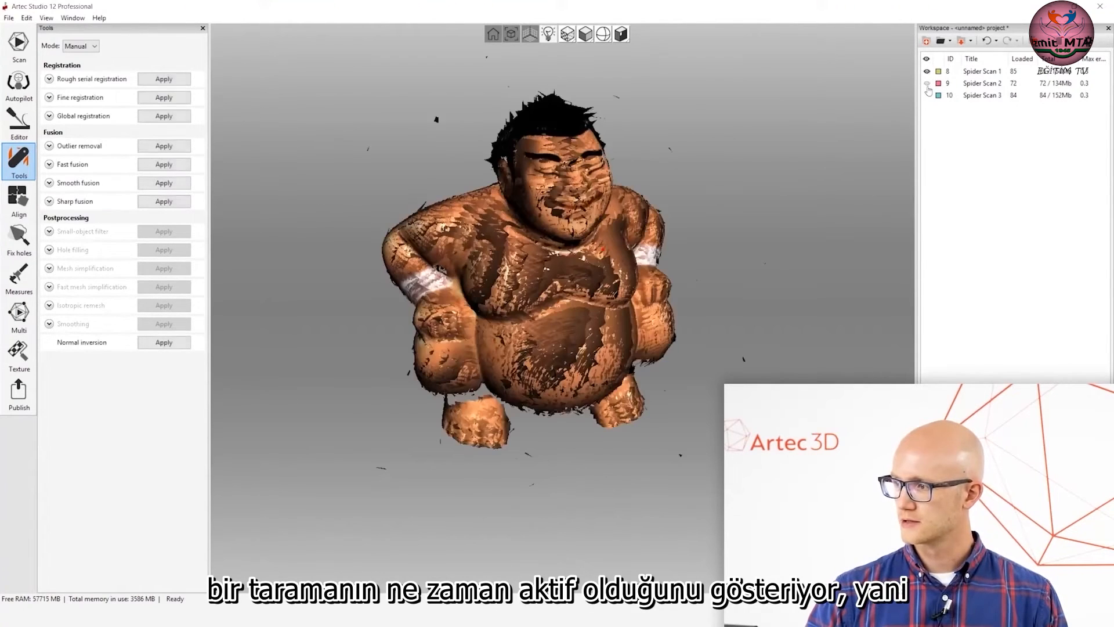
left_click(927, 83)
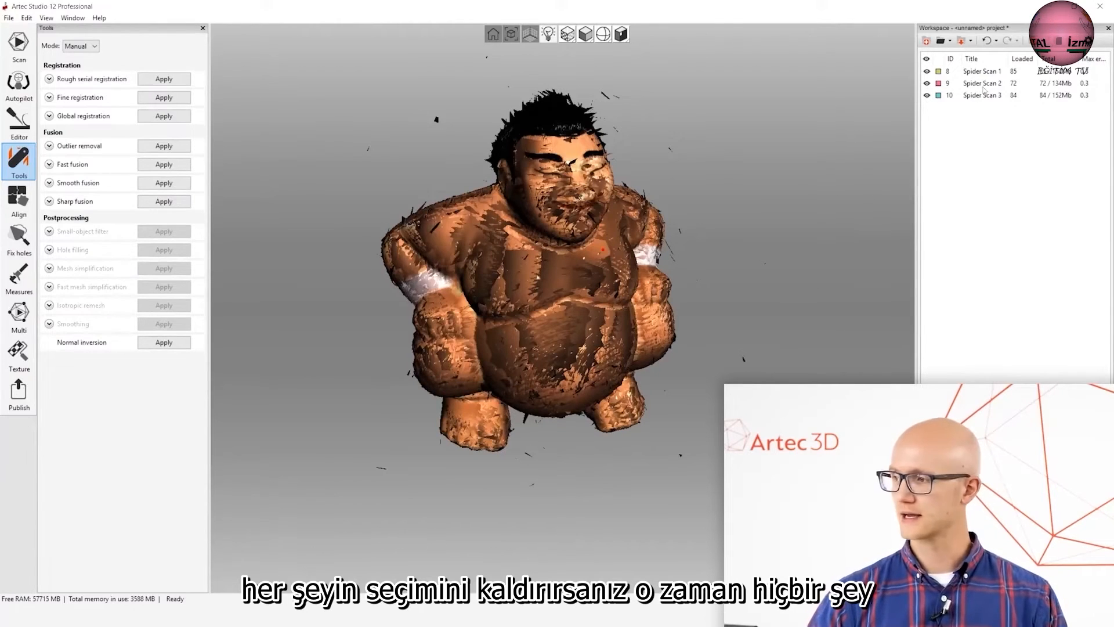
left_click(927, 95)
left_click(927, 83)
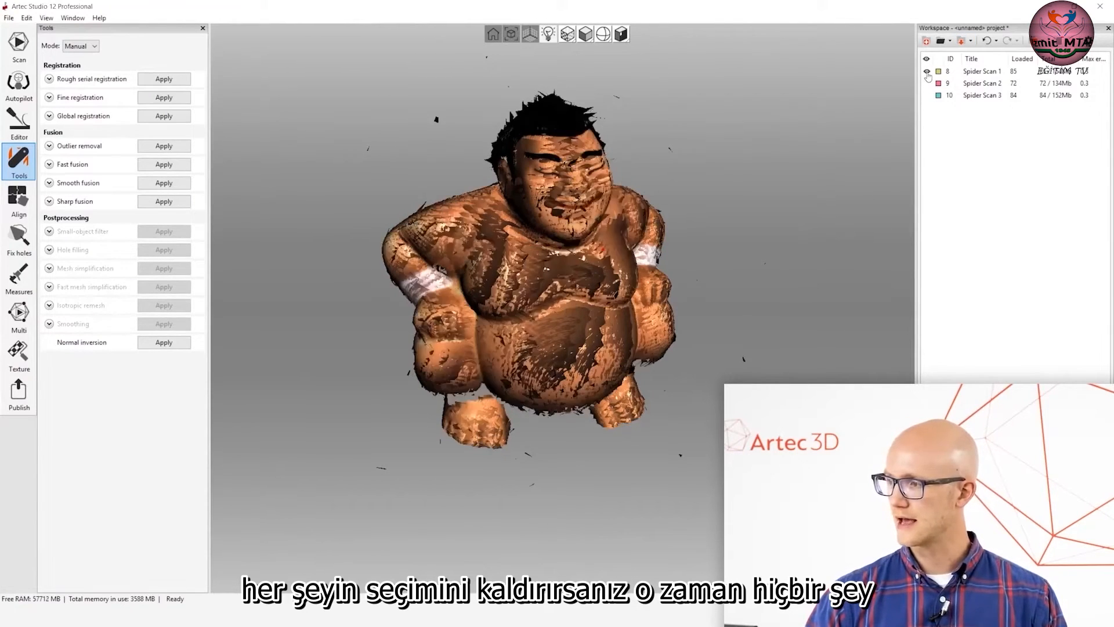
left_click(927, 71)
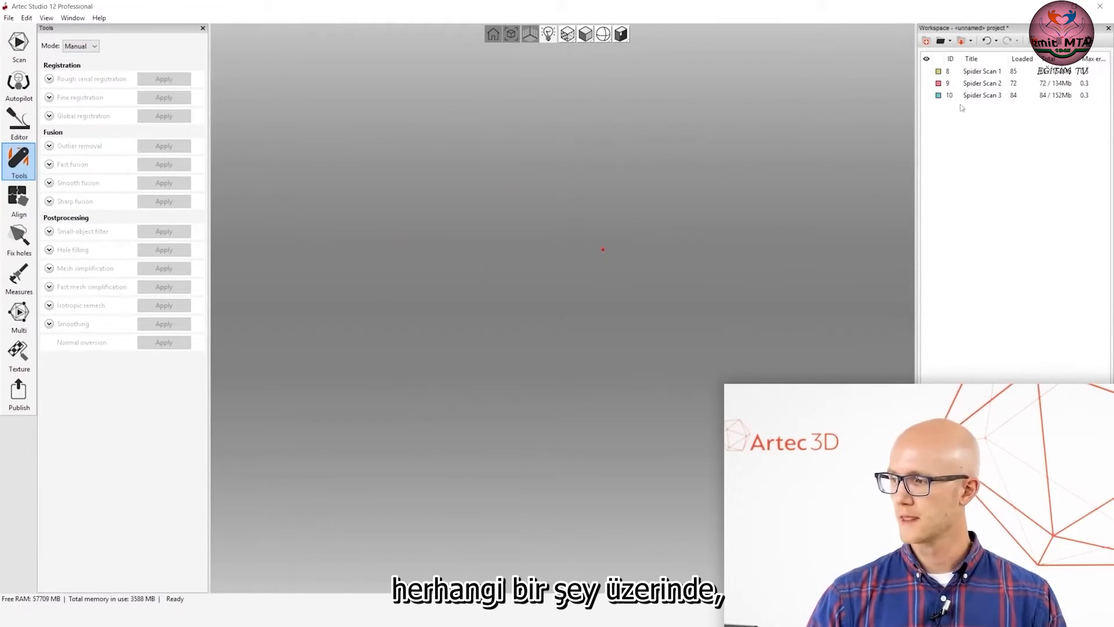
Show all three Spider scans together and rotate the figurine slightly to check it.
left_click(927, 71)
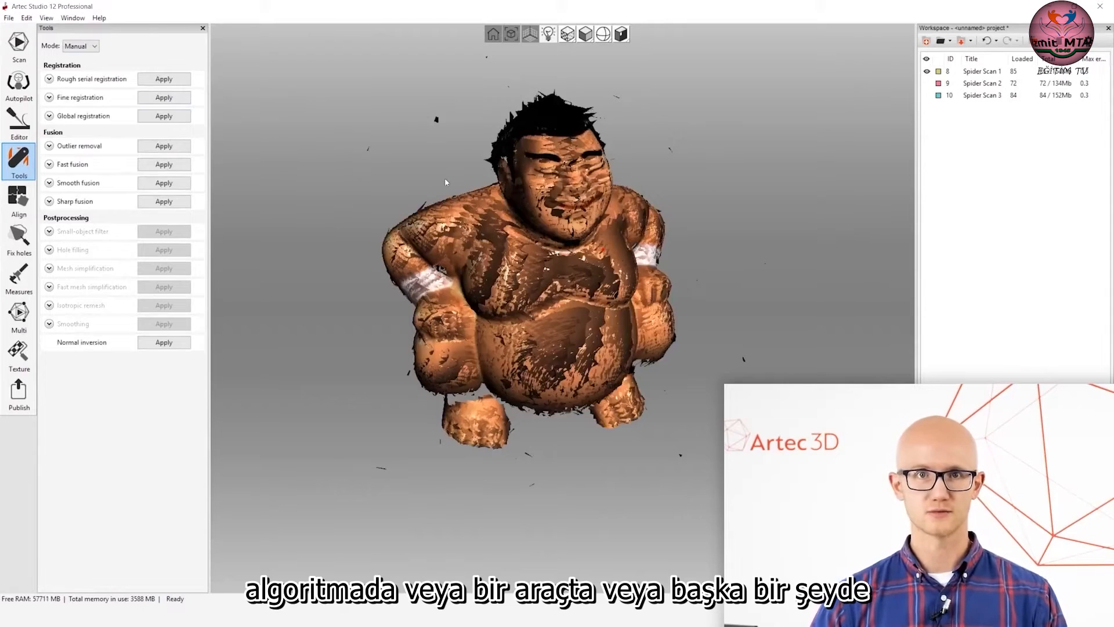
left_click(928, 84)
left_click(927, 95)
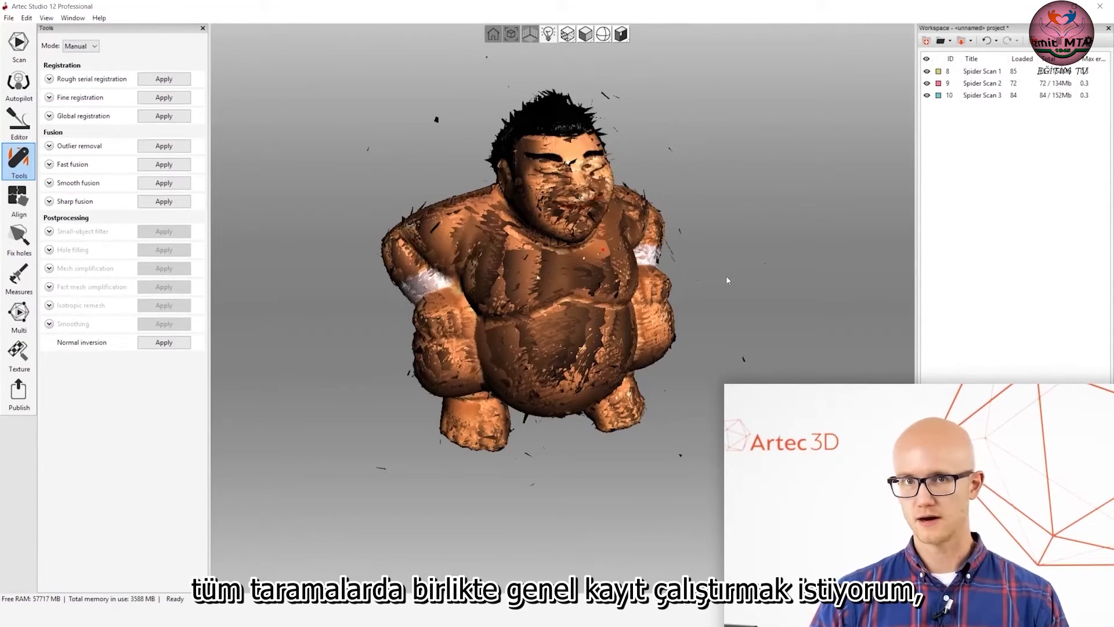
left_click_drag(712, 280, 545, 287)
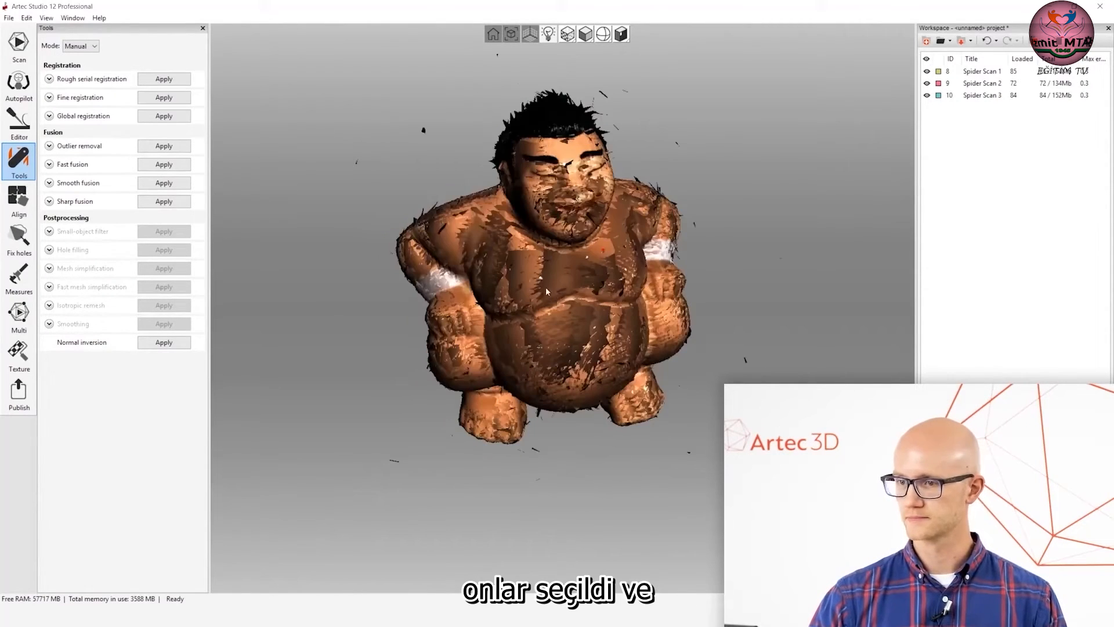
Run global registration on the three visible scans with the registration algorithm reset to its default, Geometry_and_Texture.
left_click(50, 116)
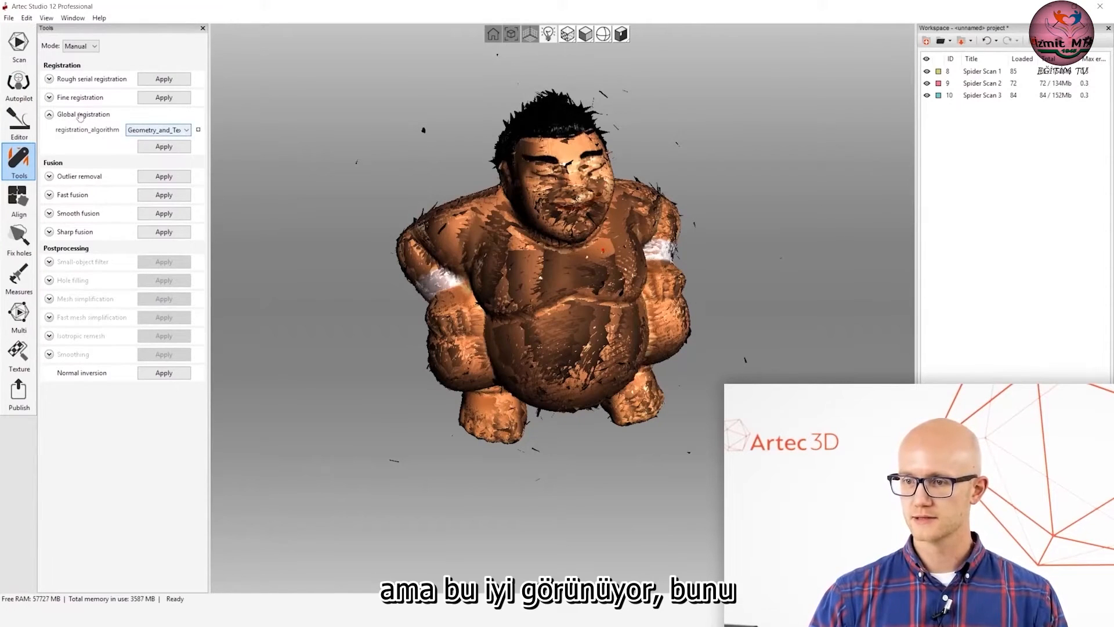
left_click(167, 131)
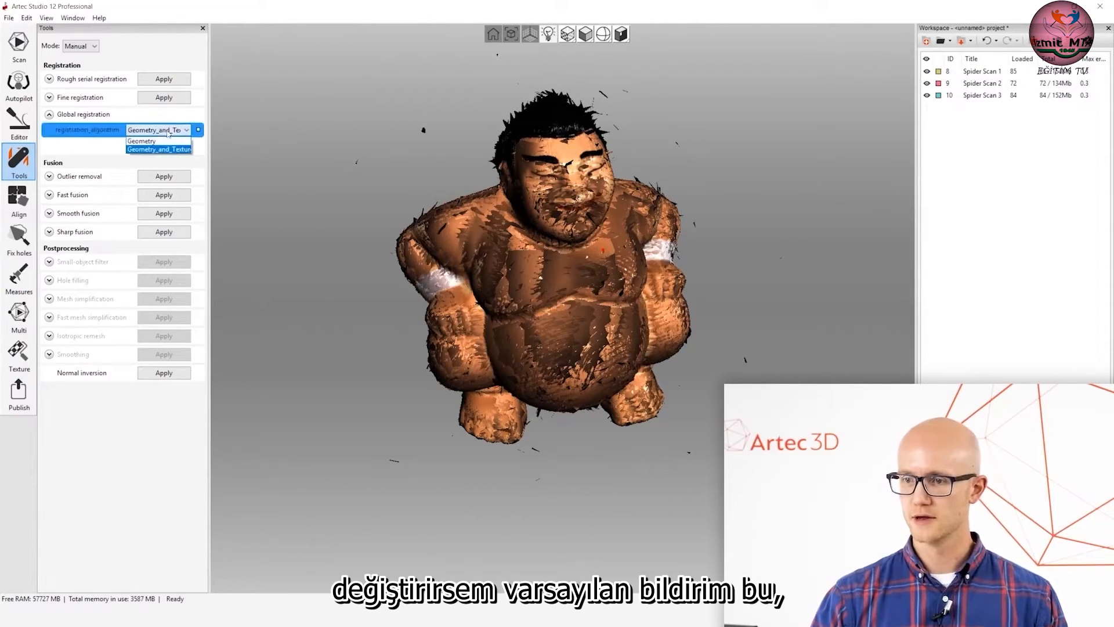
left_click(158, 141)
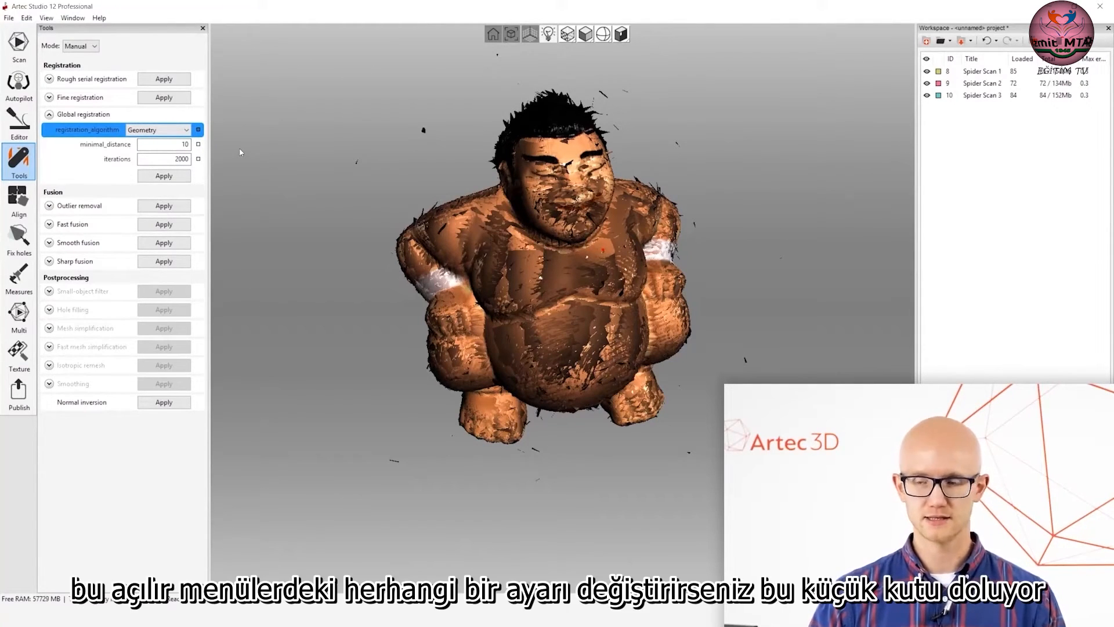
left_click(198, 131)
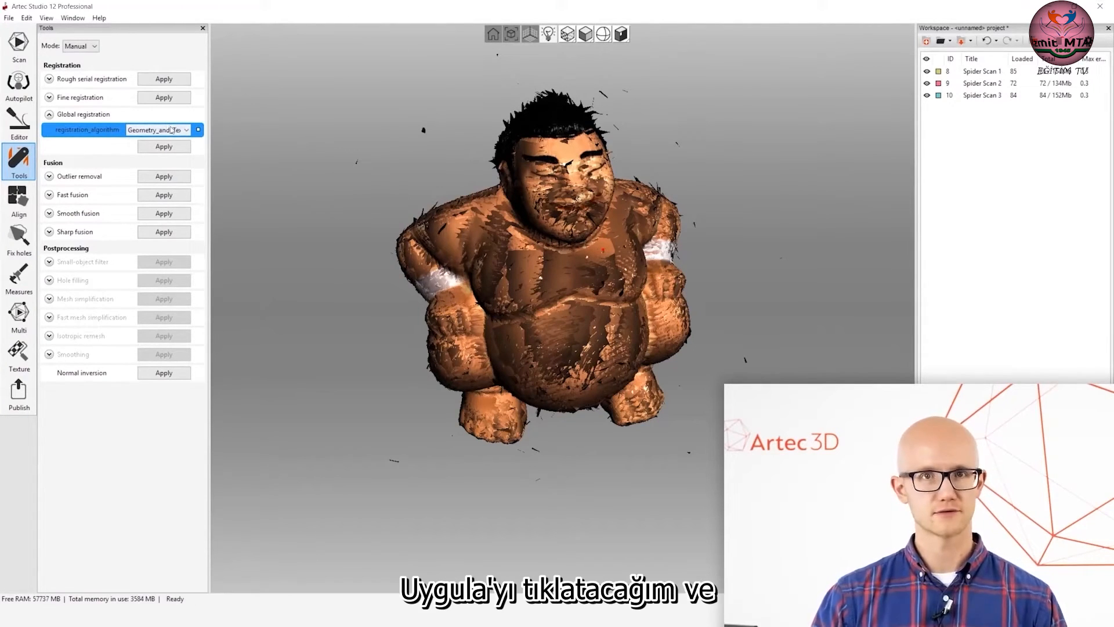
left_click(164, 146)
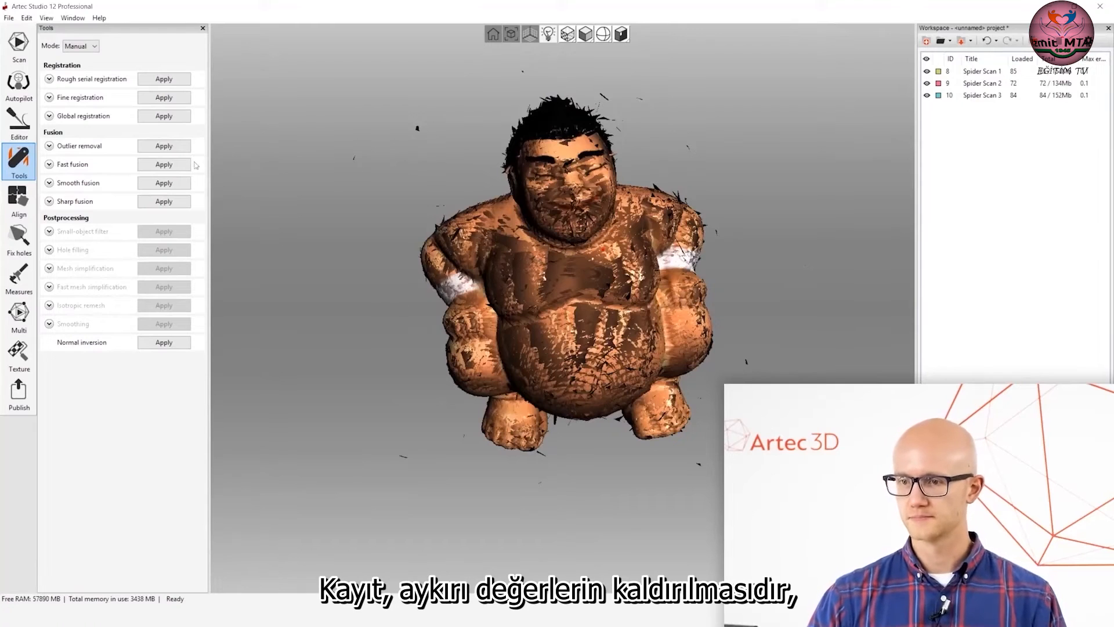
Expand the Outlier removal settings and examine the stray fragments around the figurine, especially close to its head.
left_click(49, 146)
left_click(158, 158)
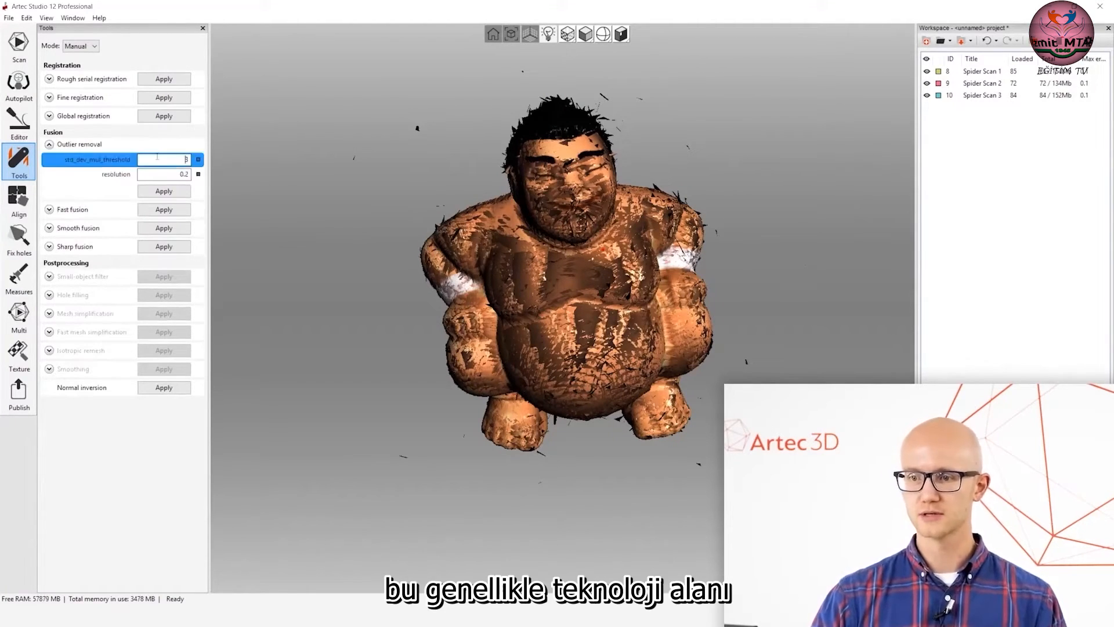
left_click_drag(576, 275, 619, 254)
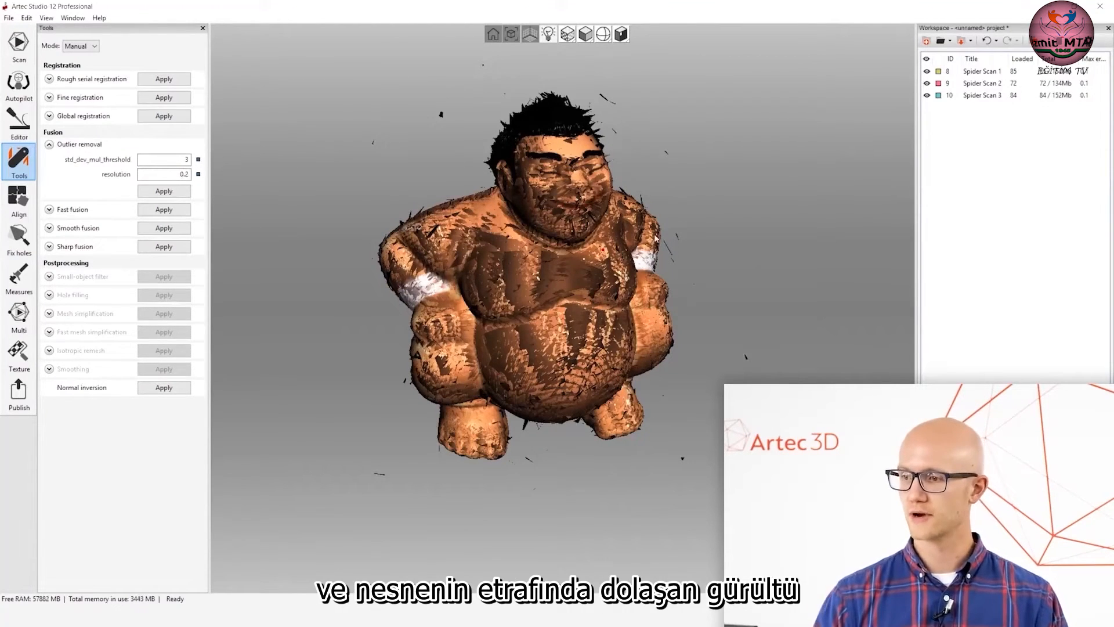
scroll(396, 116, "up", 3)
middle_click_drag(431, 122, 469, 347)
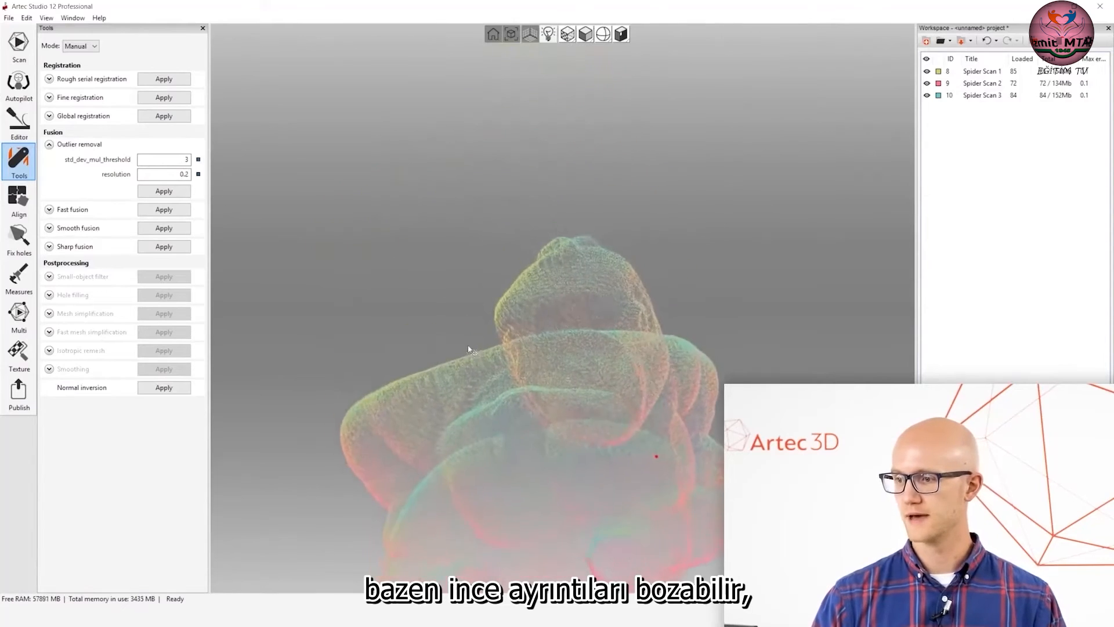
scroll(441, 319, "up", 2)
scroll(447, 323, "up", 2)
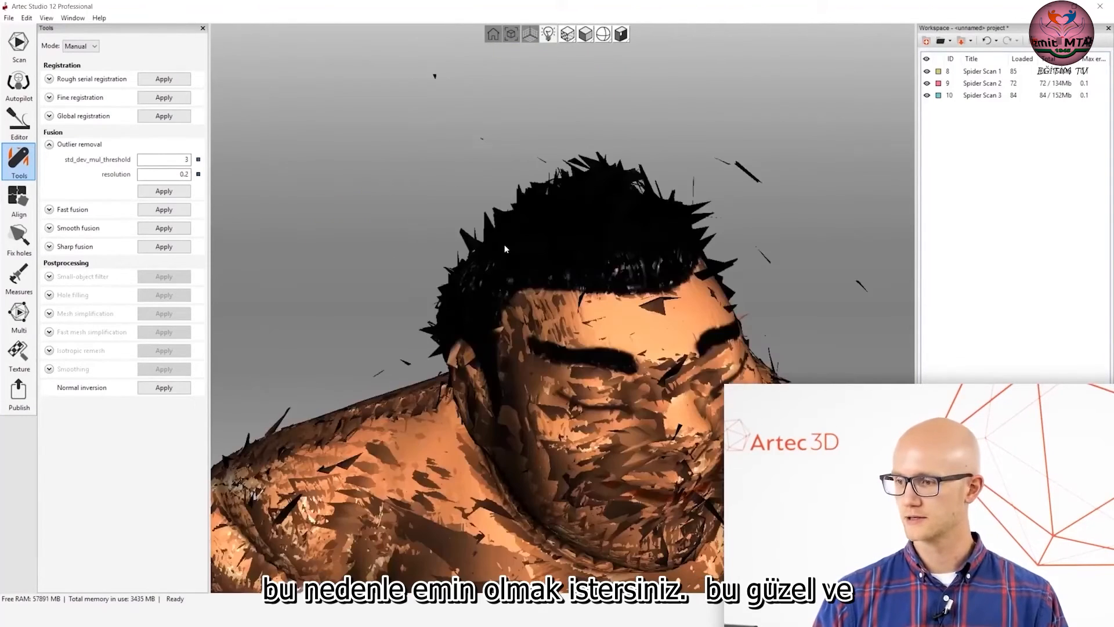
left_click_drag(513, 275, 517, 247)
Render the scans as points and examine the noise around the head and the whole figurine.
left_click(585, 35)
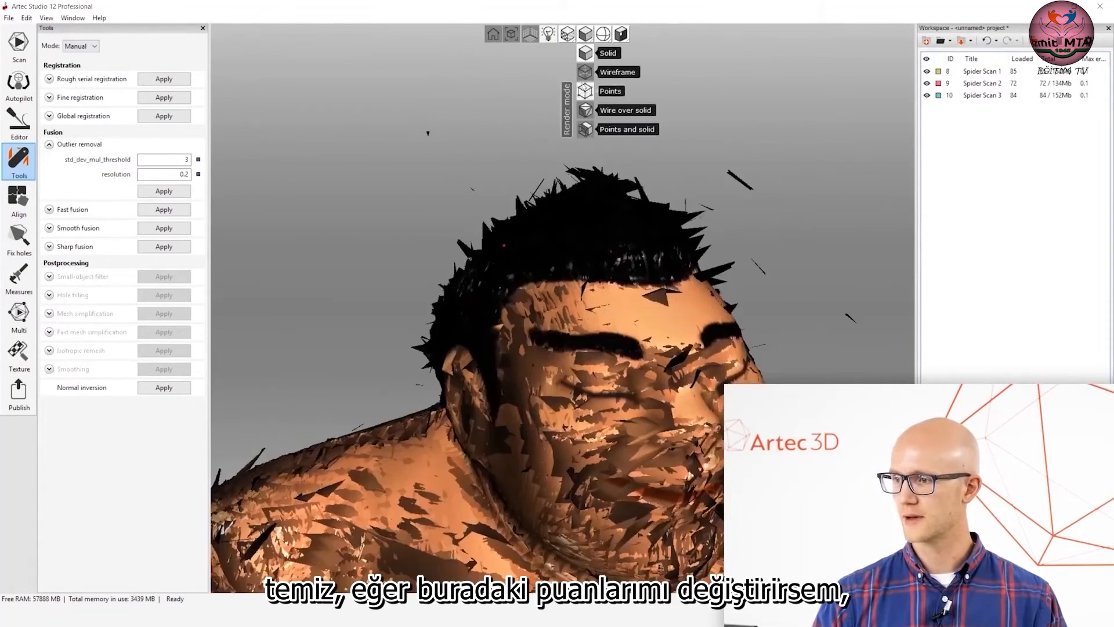
left_click(586, 91)
scroll(465, 197, "up", 3)
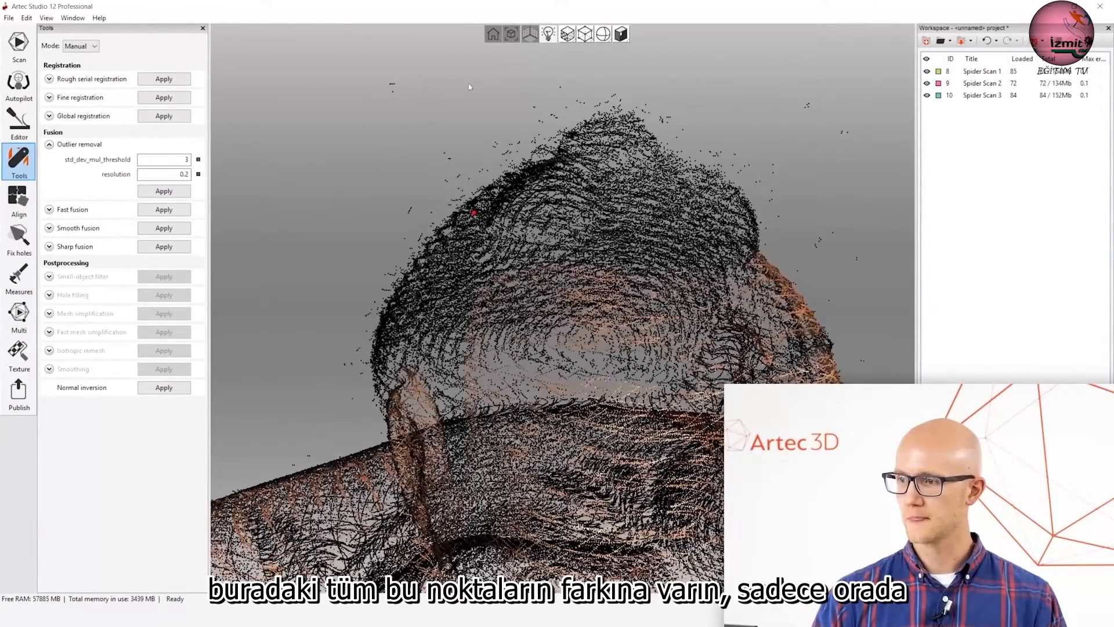
left_click_drag(371, 327, 483, 311)
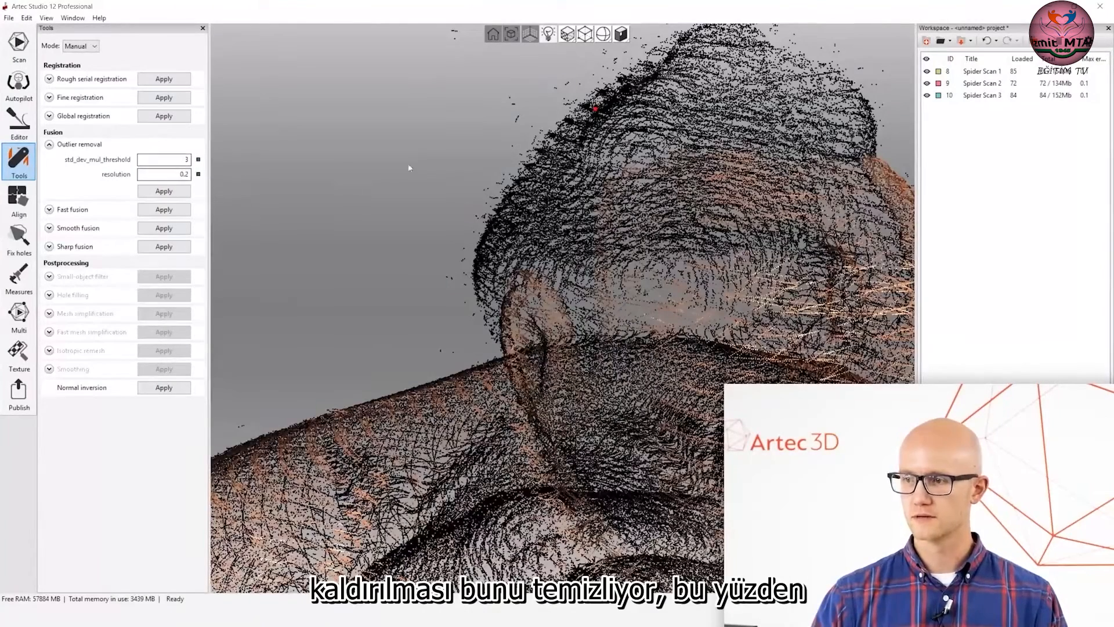
scroll(559, 208, "down", 5)
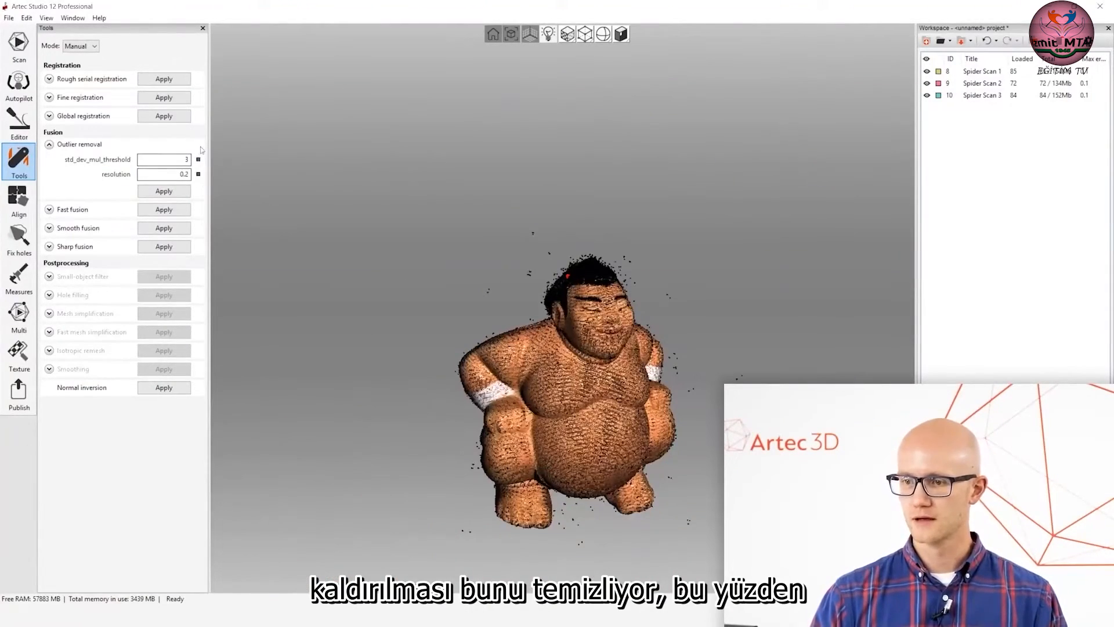
left_click_drag(510, 380, 621, 384)
middle_click_drag(620, 382, 581, 281)
scroll(532, 274, "up", 3)
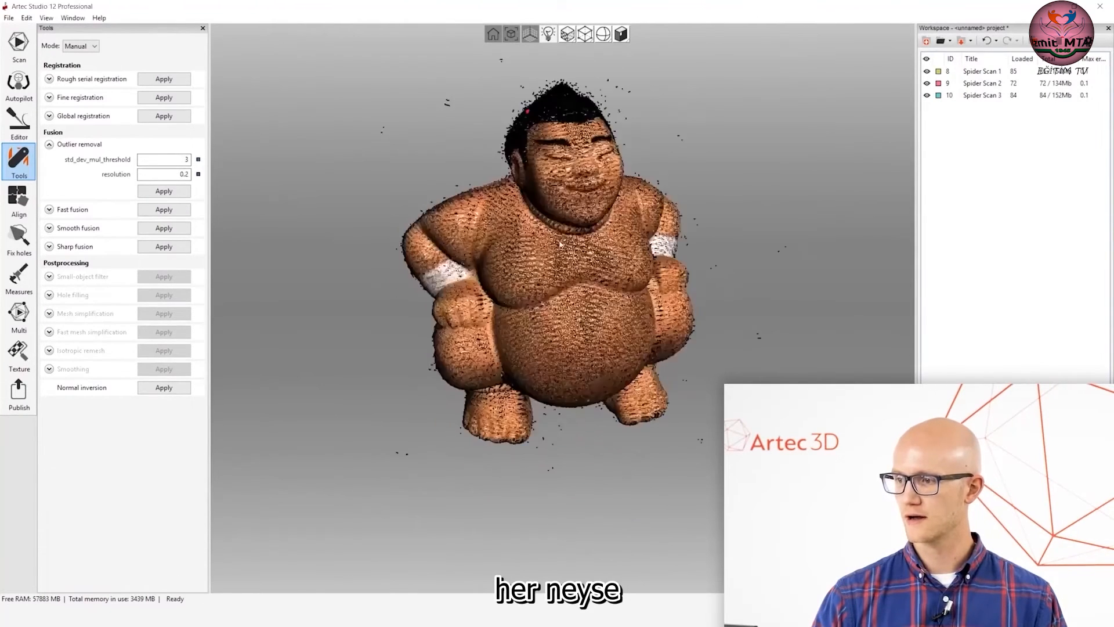
Set the outlier removal resolution to 0.3 and adjust the workspace columns so the scans' Max error heading is fully readable.
left_click(164, 174)
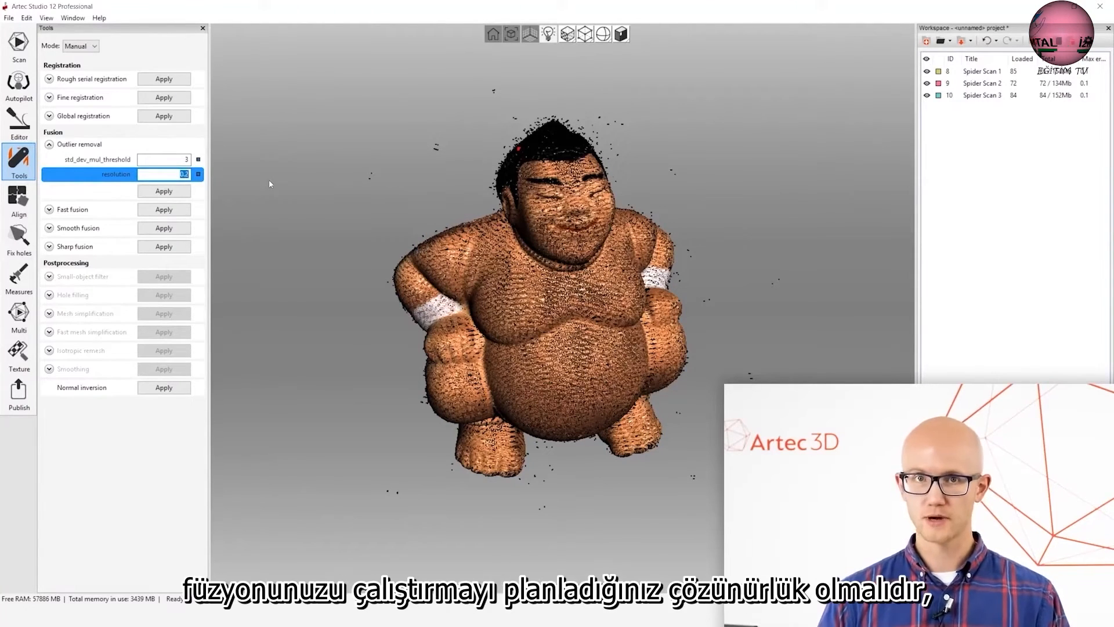
type(".3")
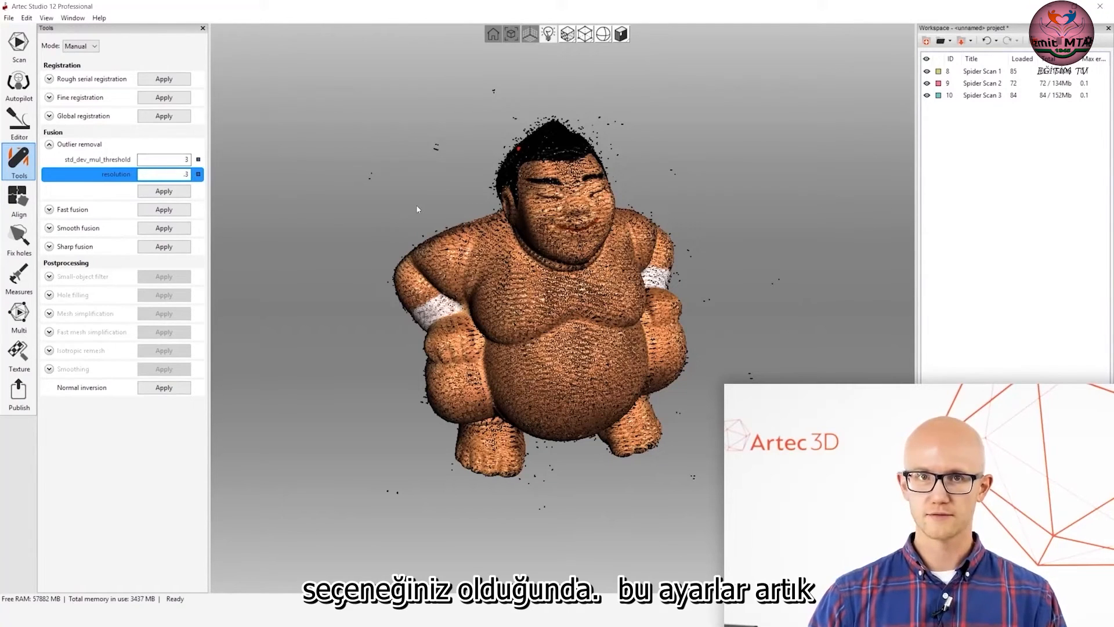
left_click_drag(1079, 61, 1073, 61)
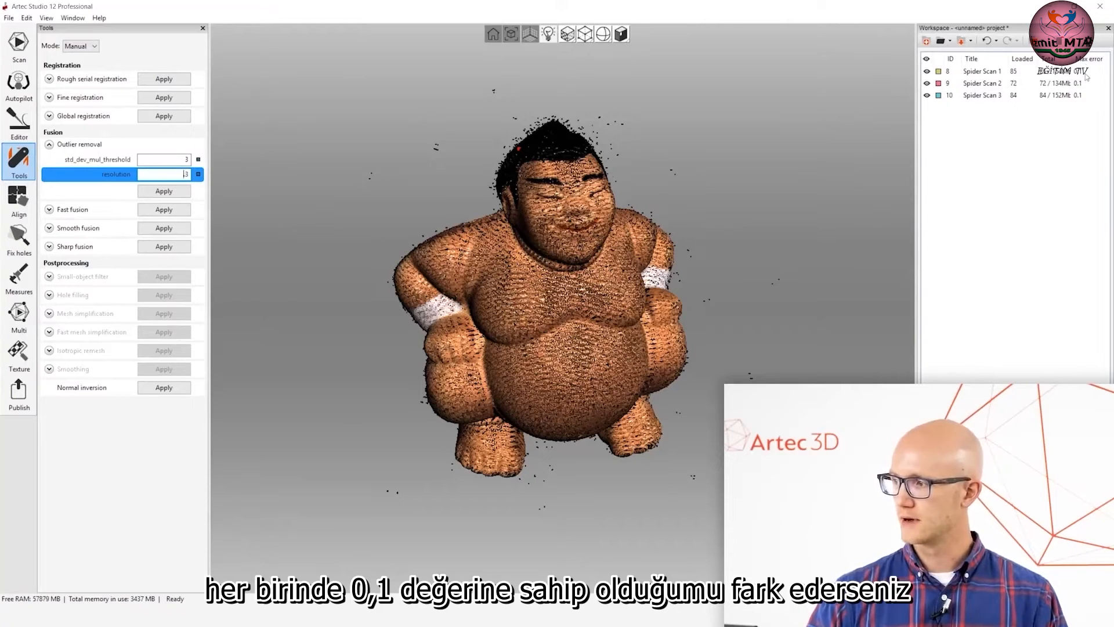
type(".")
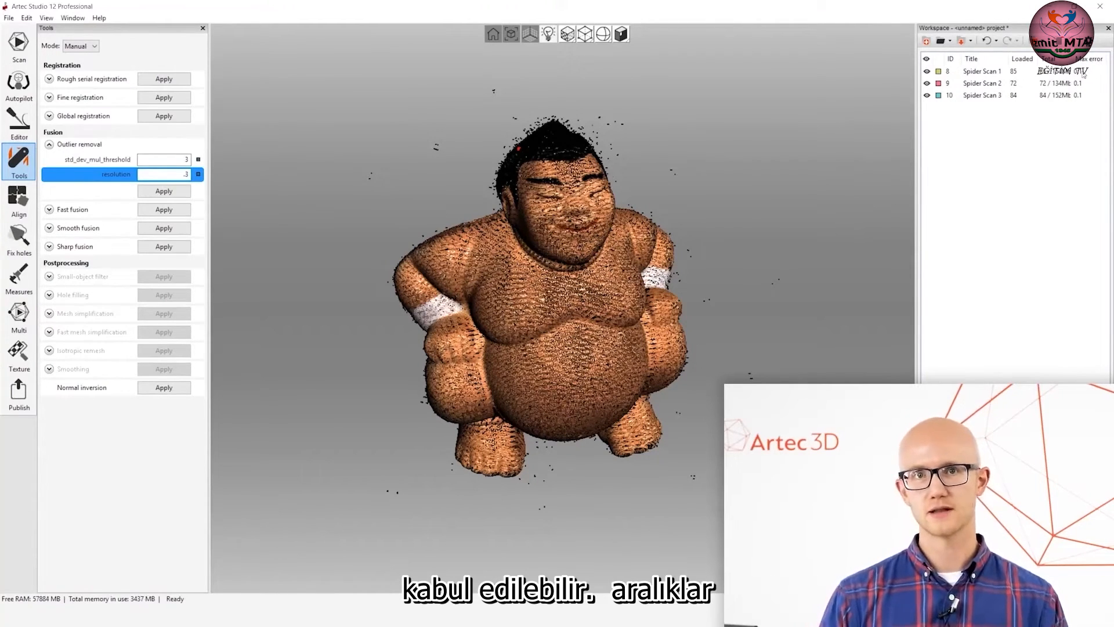
key("BackSpace")
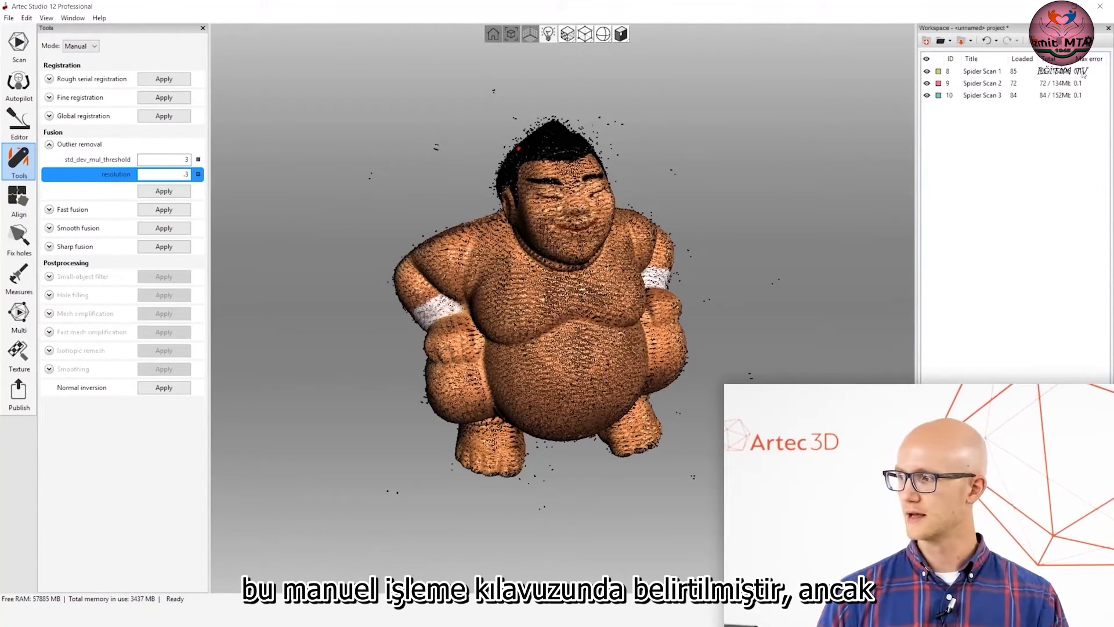
type(".")
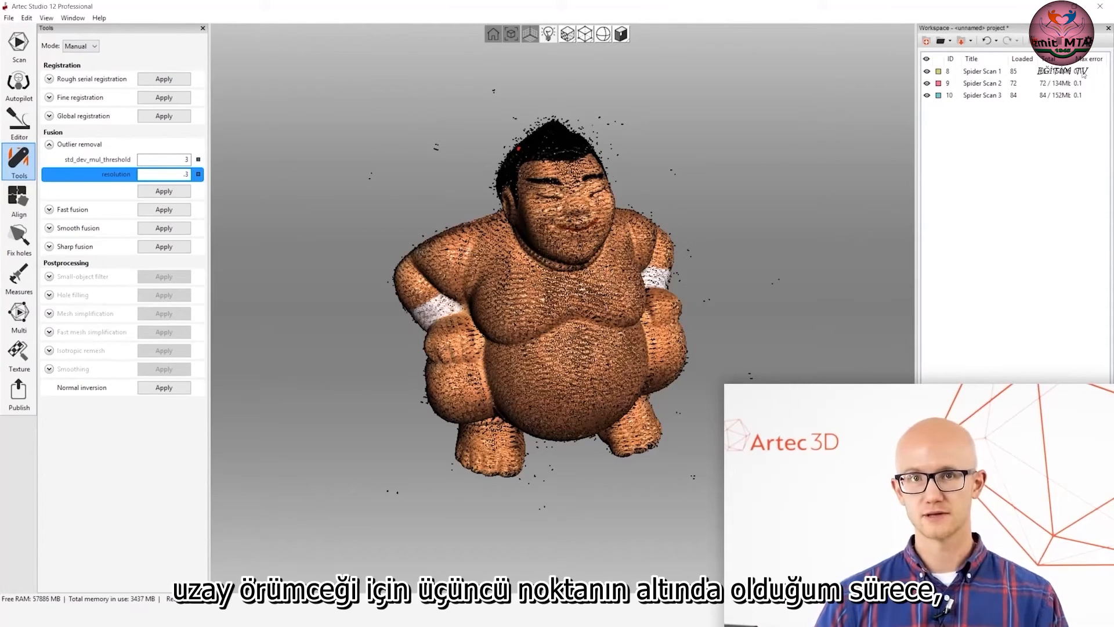
key("BackSpace")
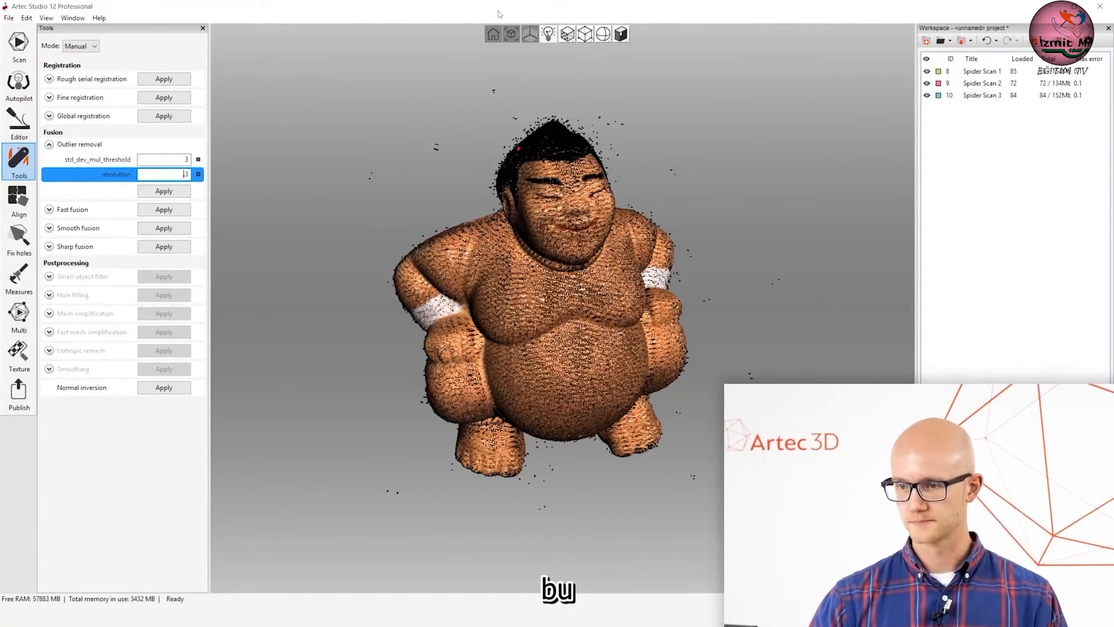
Run outlier removal on the three Spider scans with a std_dev_mul_threshold of 3 and a resolution of 0.3.
left_click(181, 160)
left_click(180, 174)
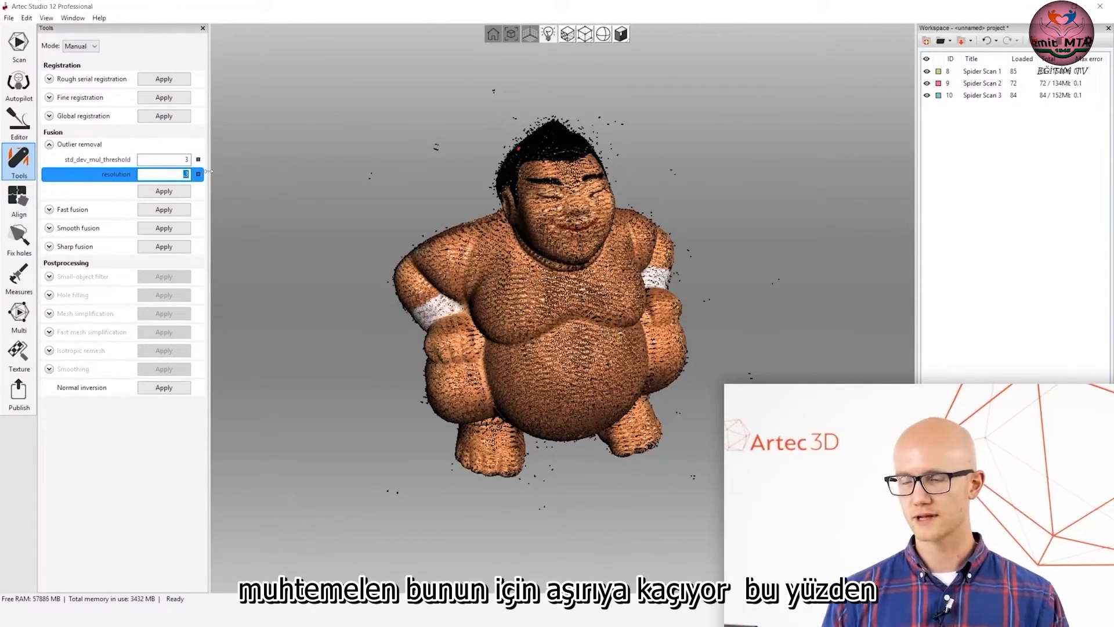
left_click(183, 174)
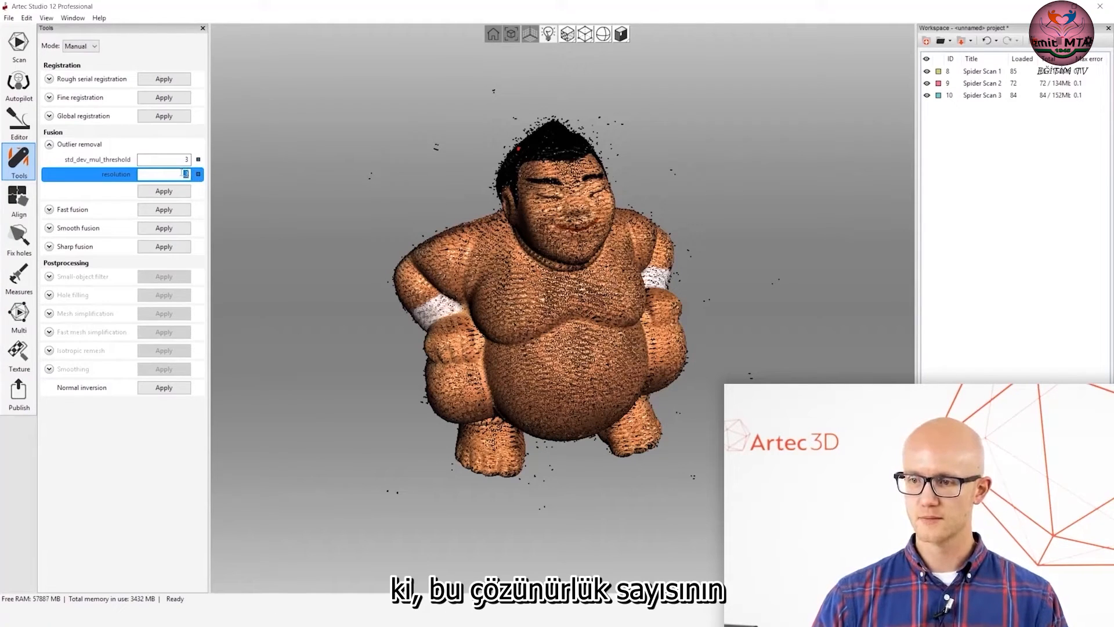
left_click(1081, 72)
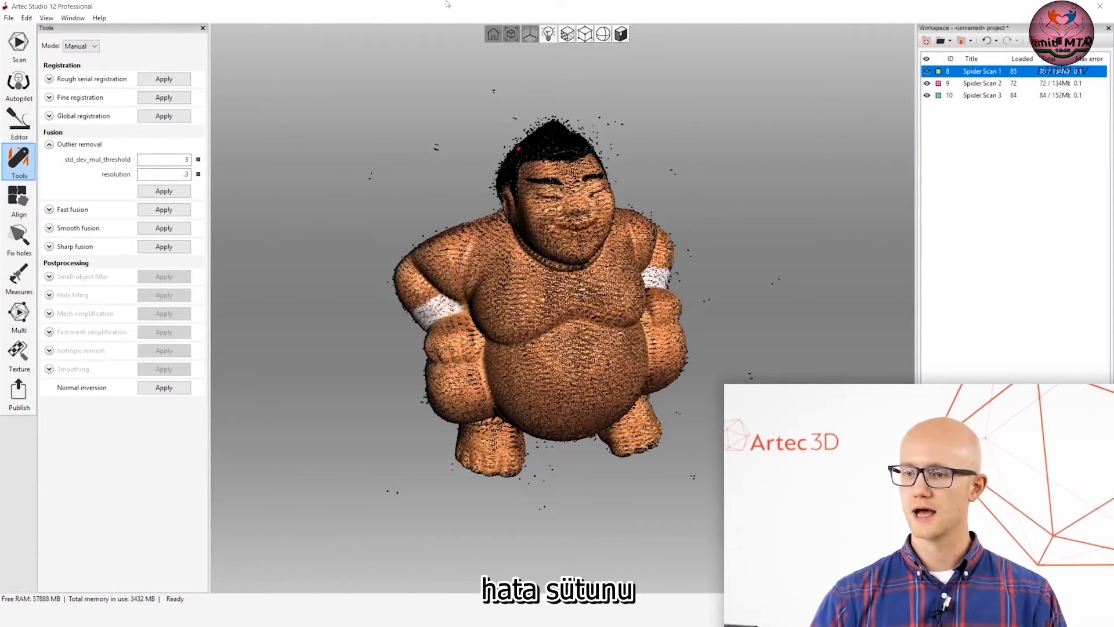
left_click(163, 175)
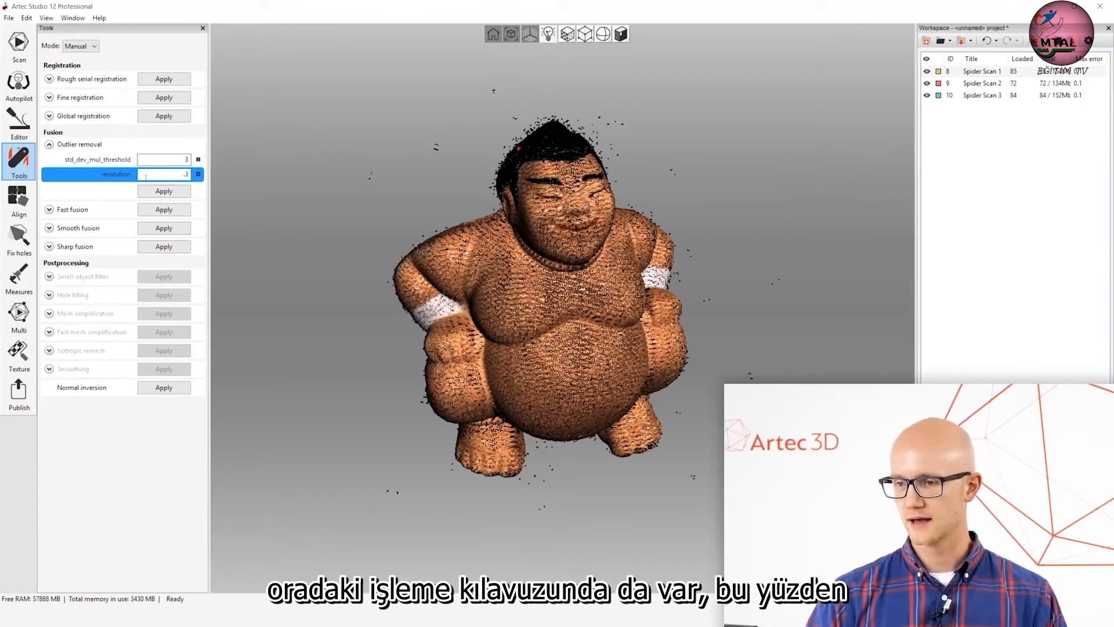
left_click(182, 160)
left_click(183, 175)
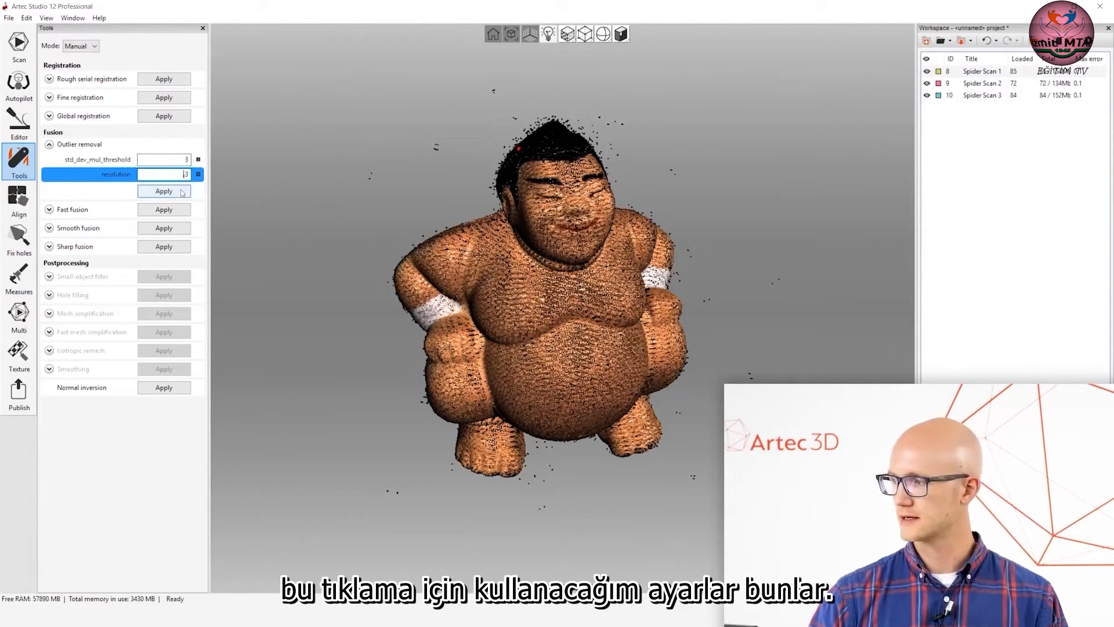
left_click(181, 192)
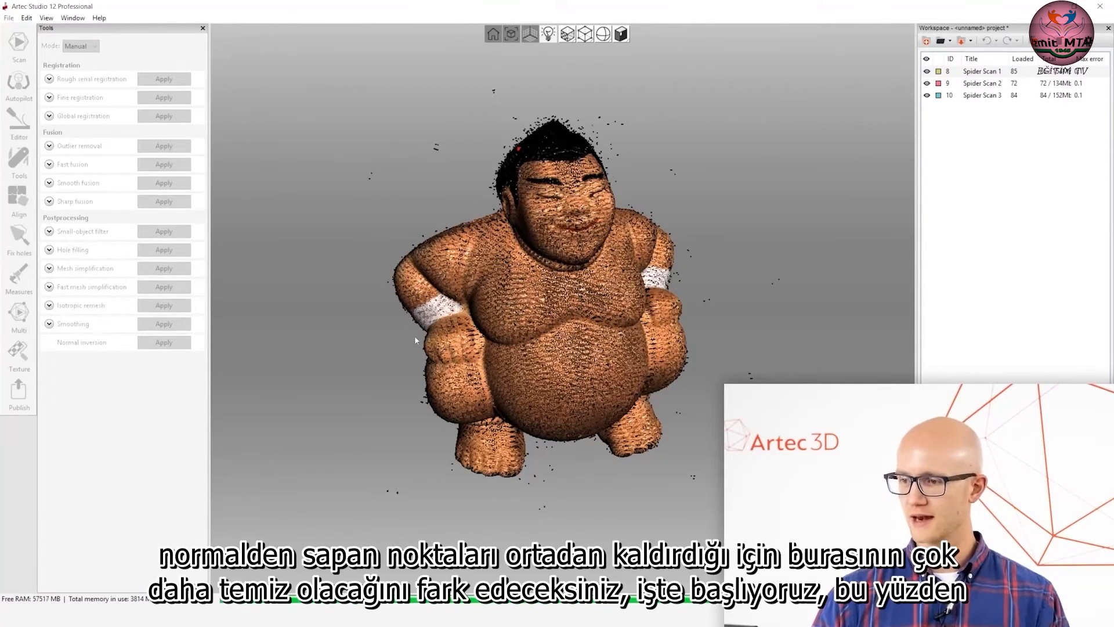
Check the cleaned point cloud and switch the figurine back to solid render mode.
left_click_drag(525, 264, 632, 318)
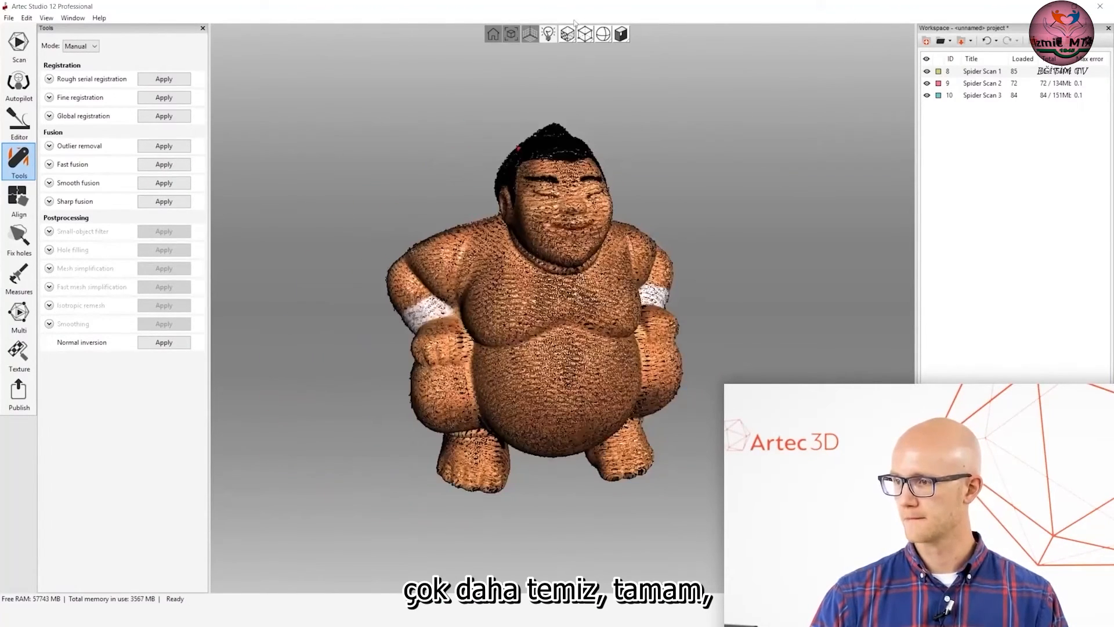
left_click(583, 52)
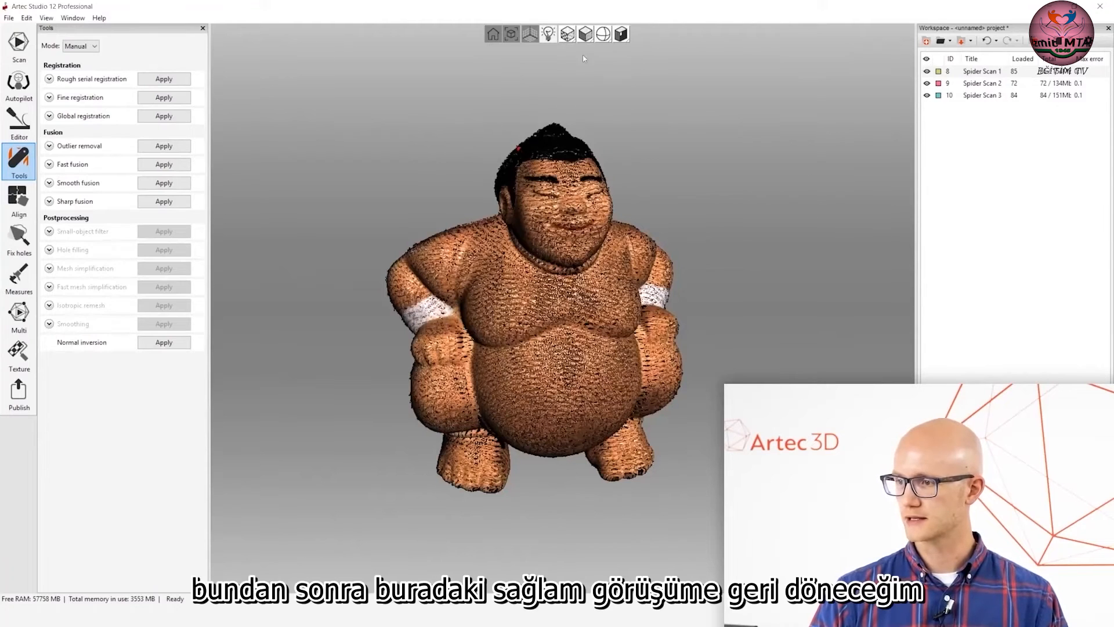
left_click_drag(564, 257, 547, 278)
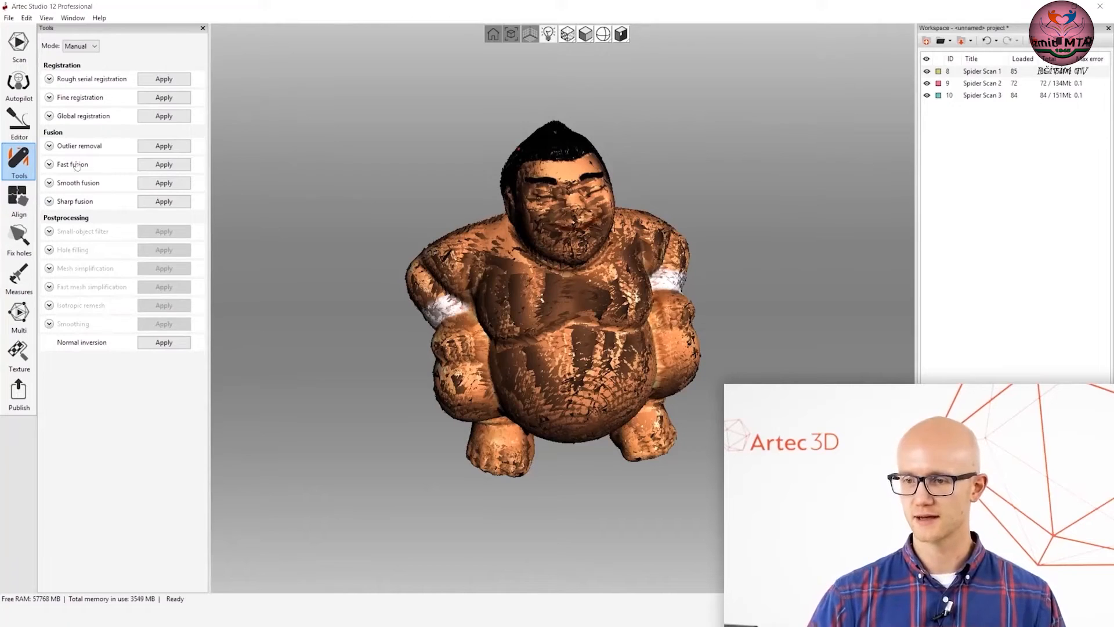
Set the sharp fusion resolution to 0.3 and its hole filling to Watertight.
left_click(49, 200)
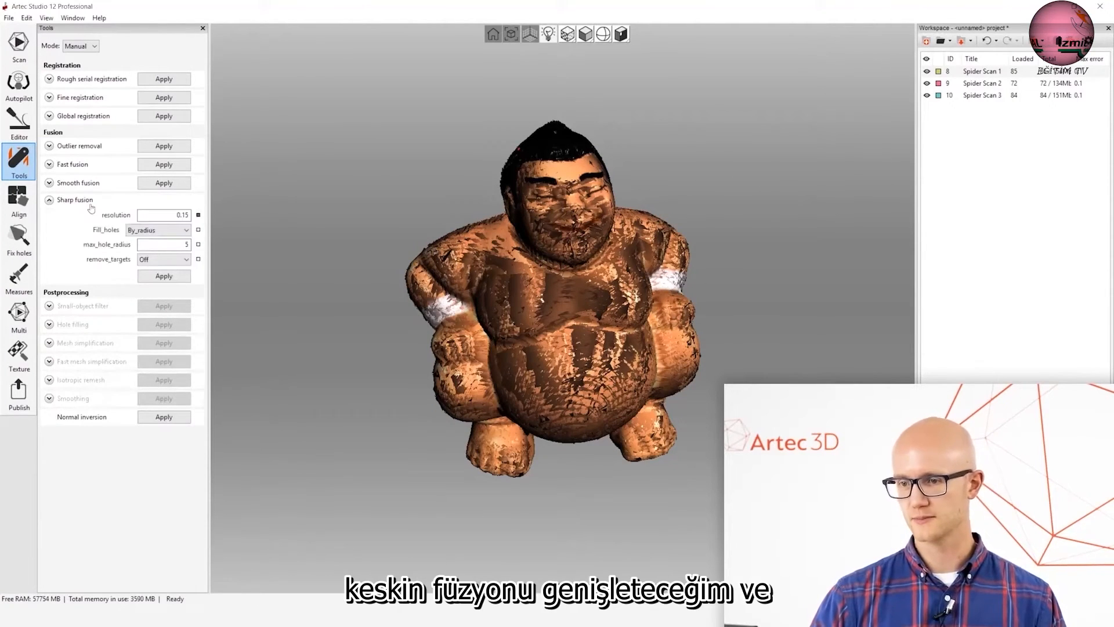
left_click(155, 214)
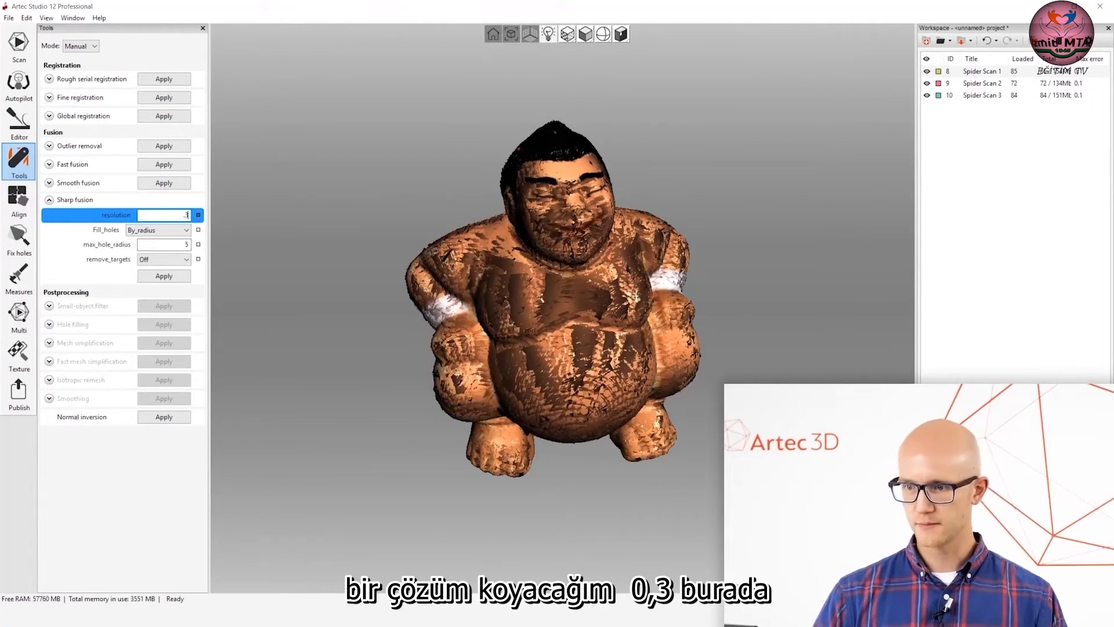
left_click(165, 245)
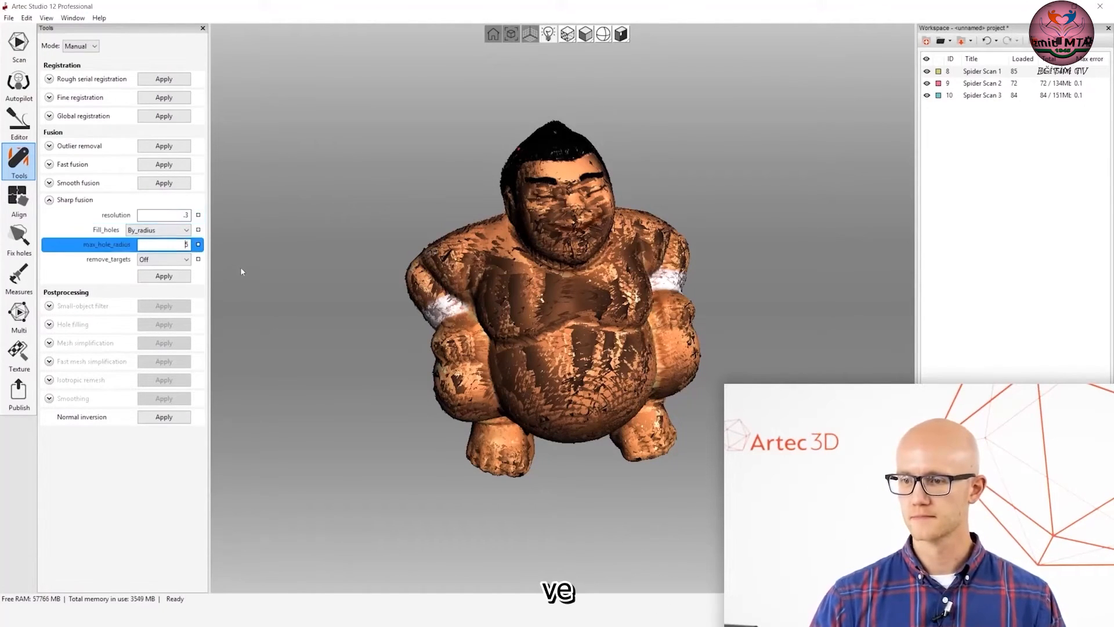
left_click(177, 217)
left_click(176, 231)
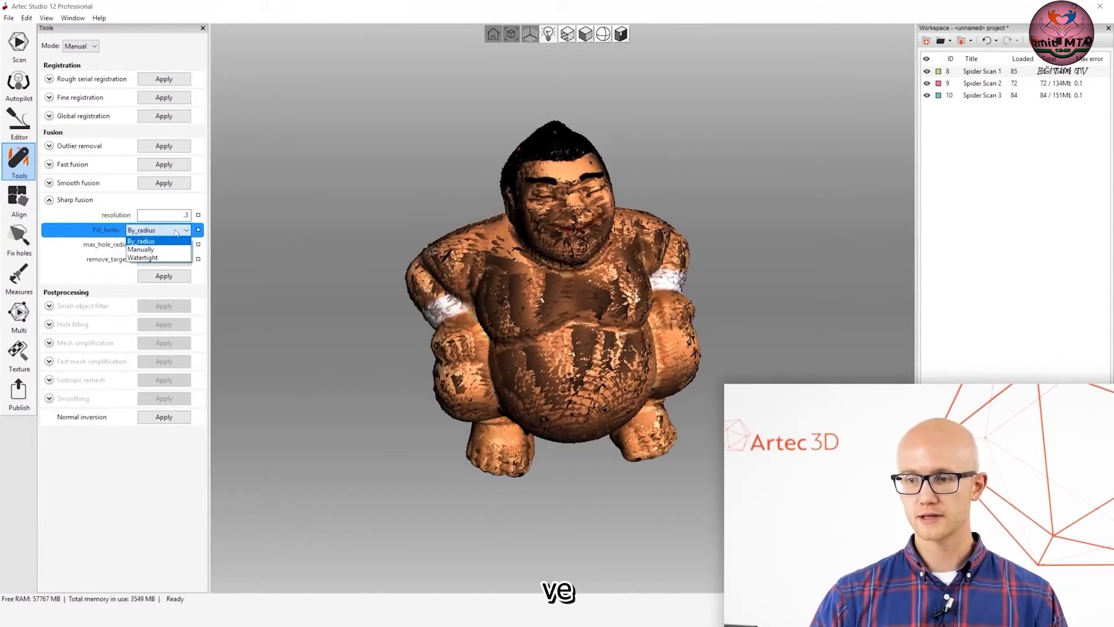
left_click(152, 257)
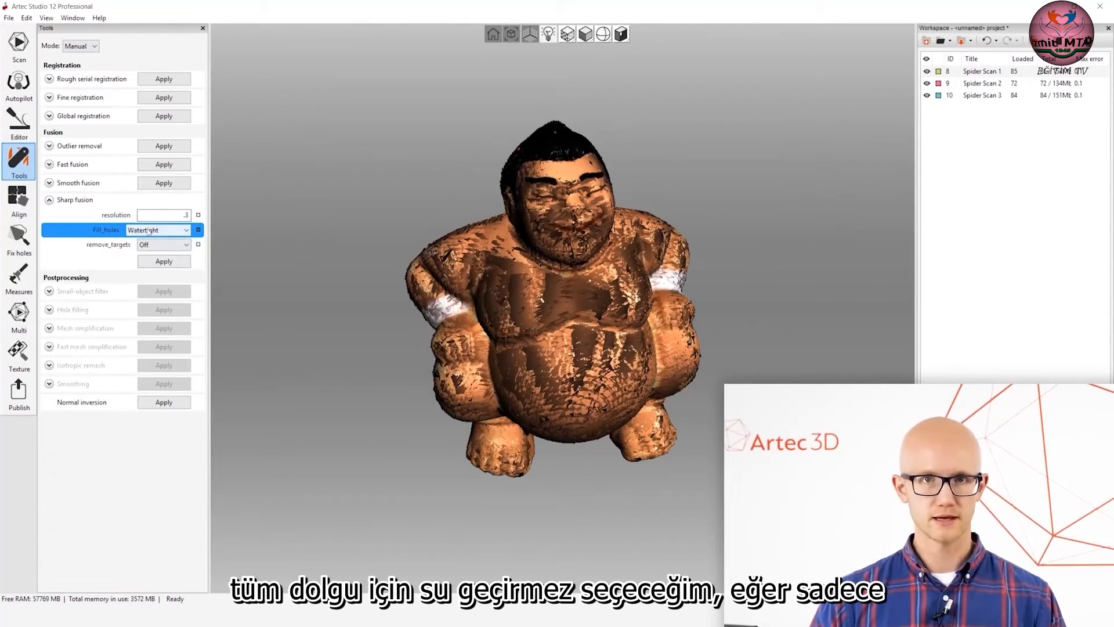
Isolate Spider Scan 1, examine its uncaptured areas and the hole-filling options, and show all three Spider scans again.
left_click_drag(805, 242, 803, 153)
left_click(928, 95)
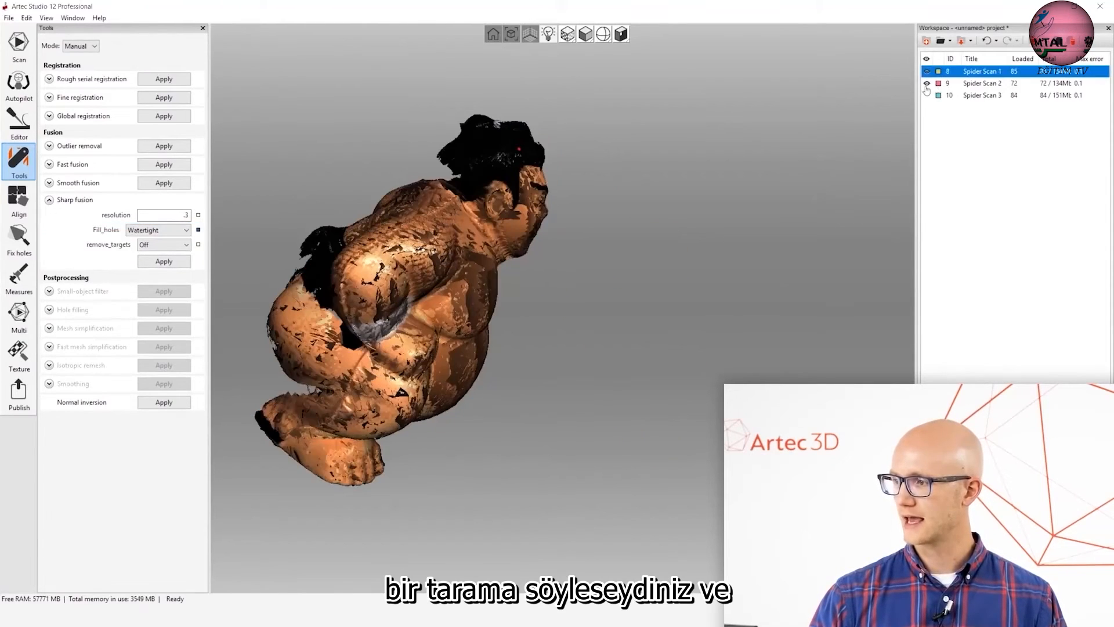
left_click(927, 84)
left_click_drag(406, 302, 522, 322)
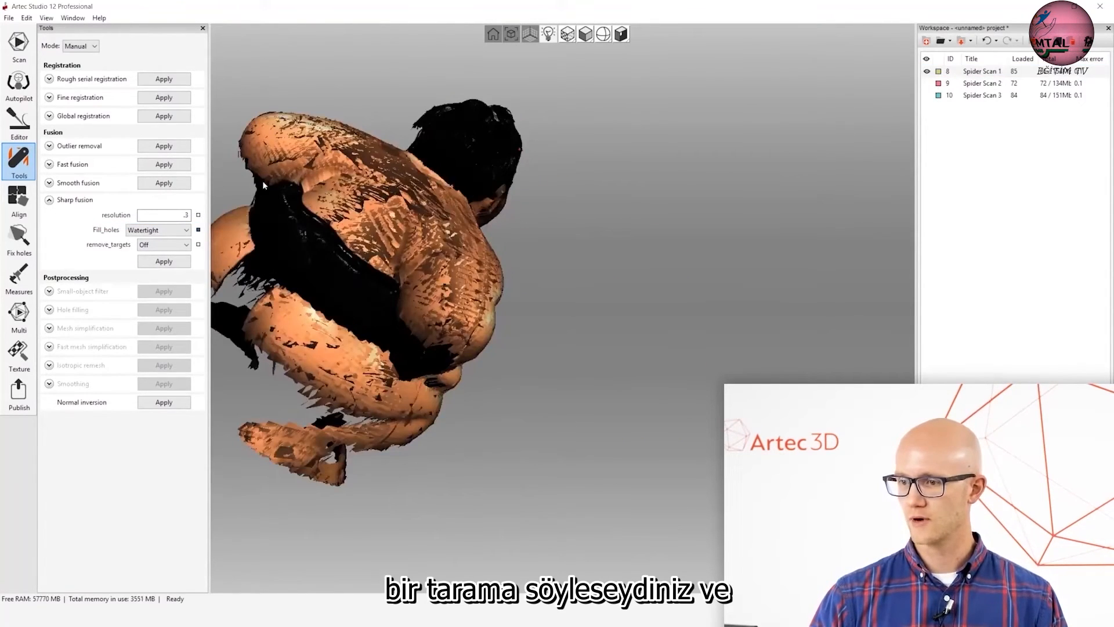
left_click_drag(488, 365, 543, 271)
scroll(412, 302, "down", 3)
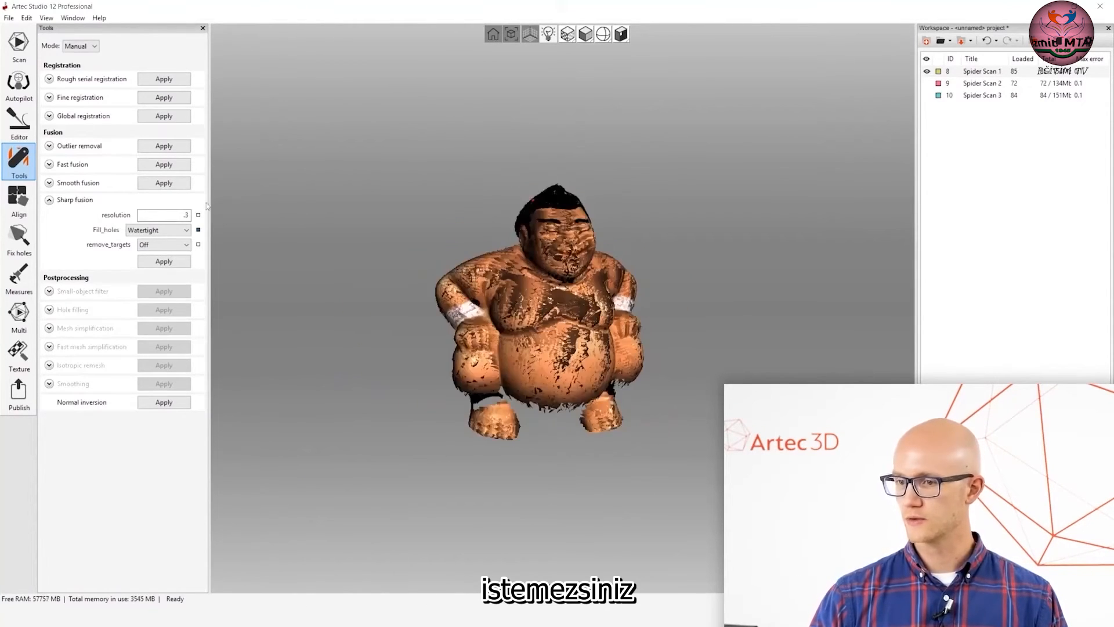
left_click(157, 230)
left_click(165, 232)
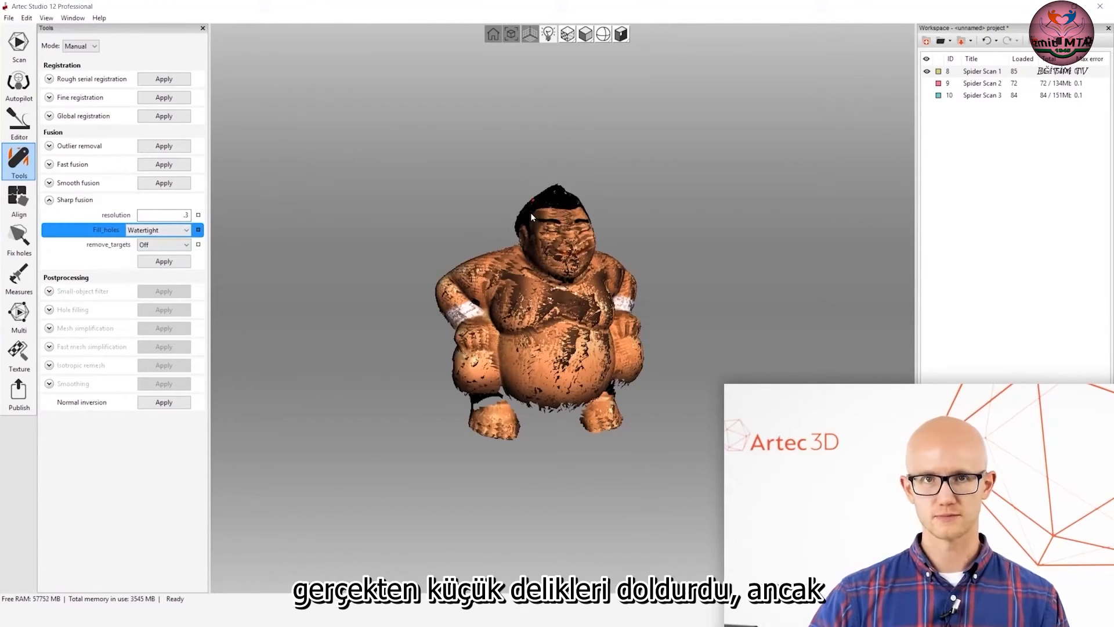
left_click(929, 84)
left_click(927, 95)
left_click_drag(514, 279, 551, 328)
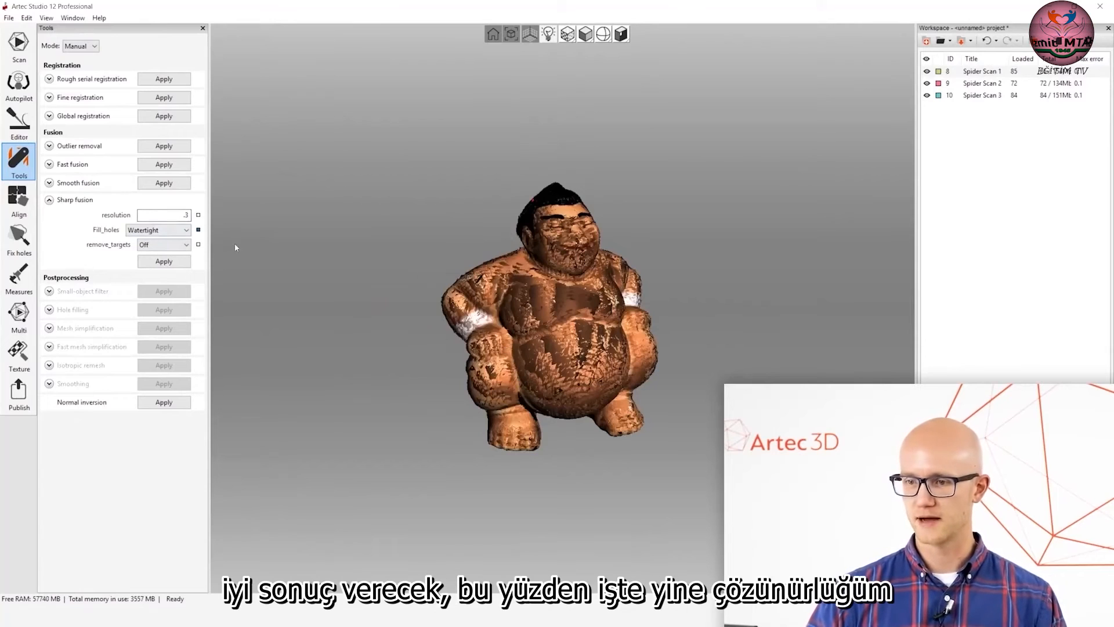
Run sharp fusion on the three Spider scans with a resolution of 0.3 and Watertight hole filling.
left_click(184, 215)
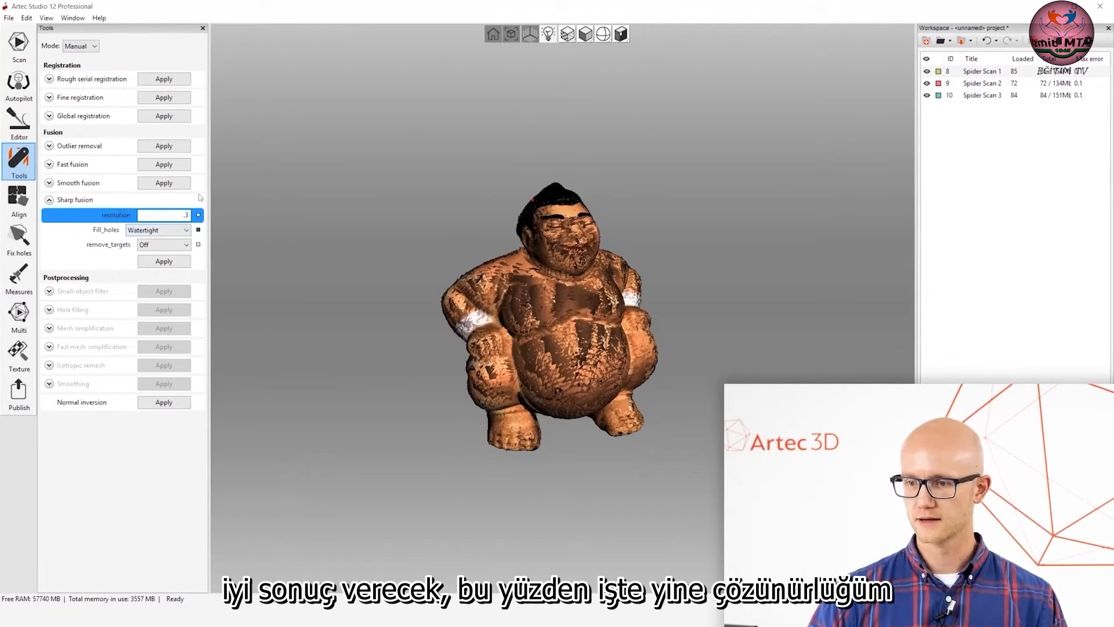
left_click_drag(368, 257, 378, 286)
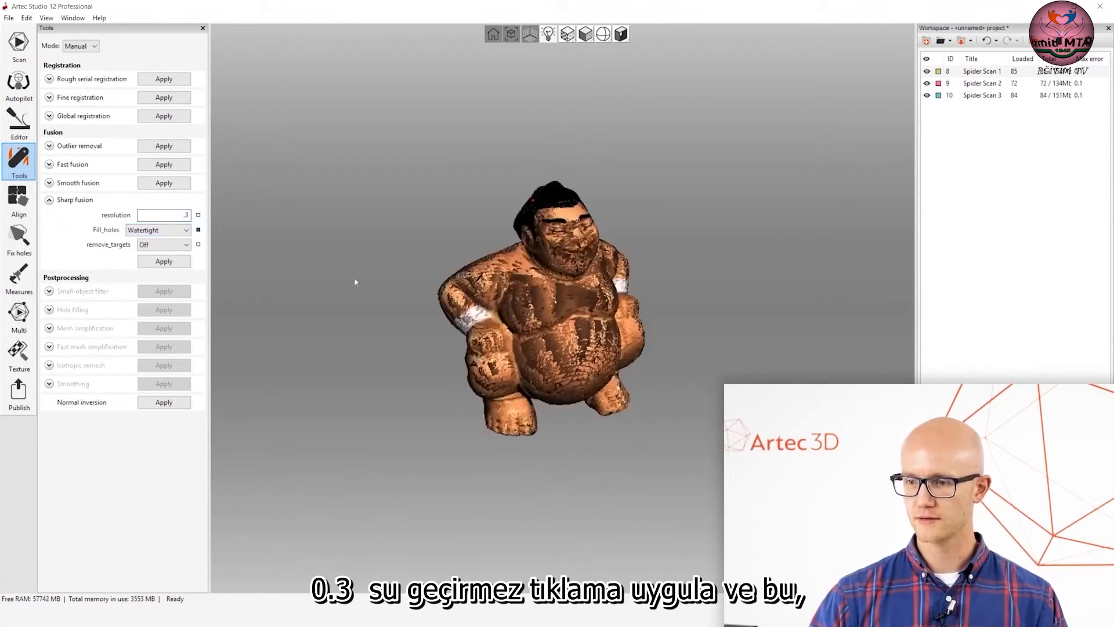
left_click(174, 262)
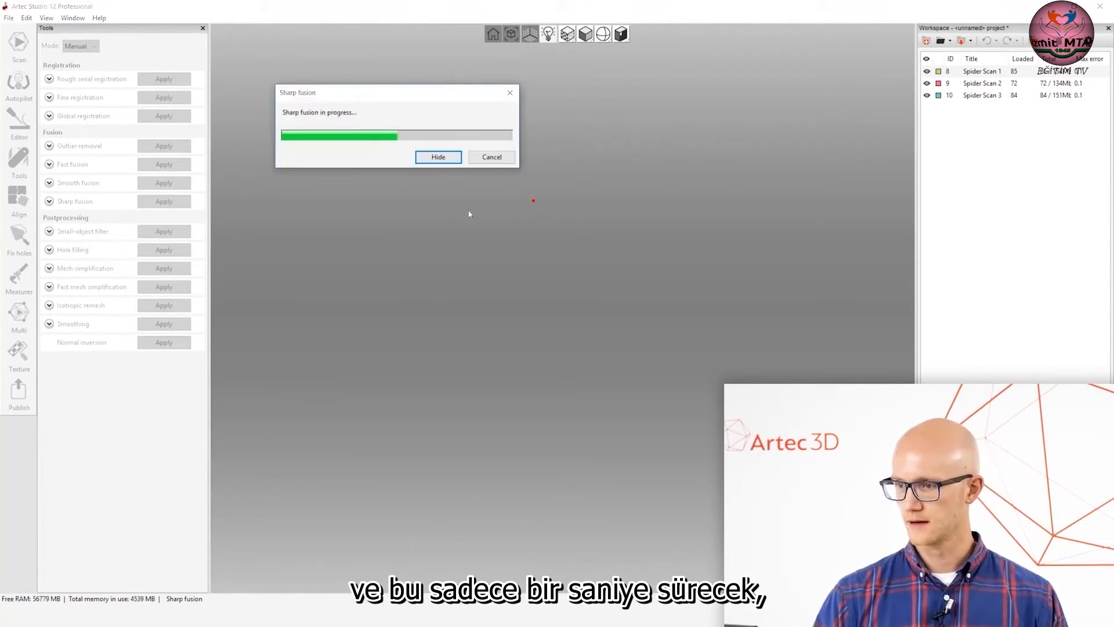
left_click_drag(408, 92, 373, 65)
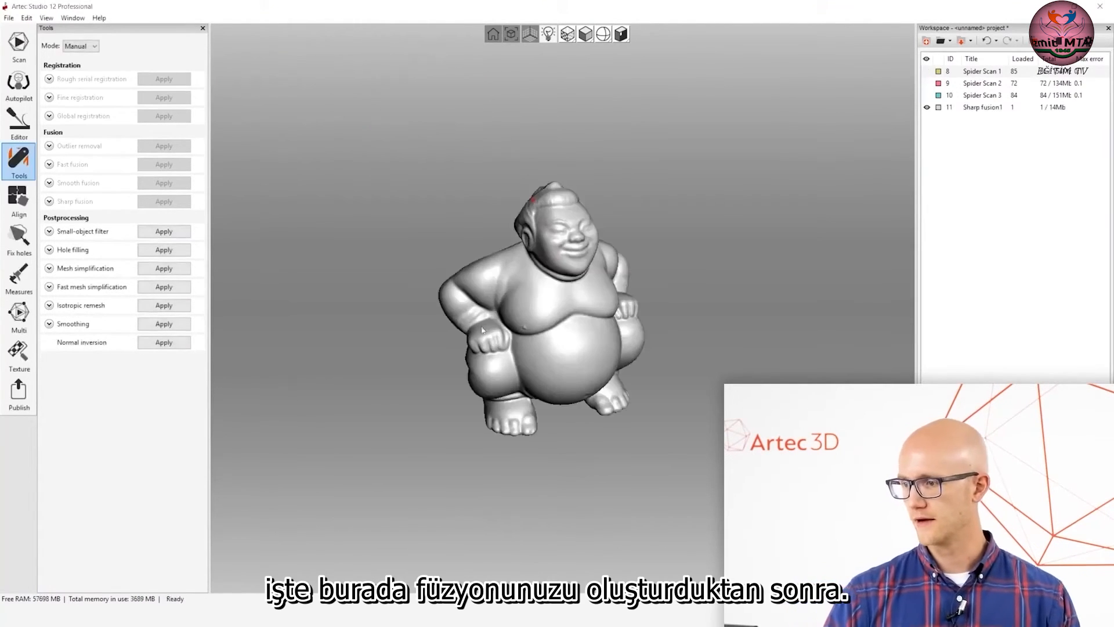
Inspect the fused figurine and run the small-object filter on it in Leave_biggest_object mode.
left_click_drag(623, 340, 659, 315)
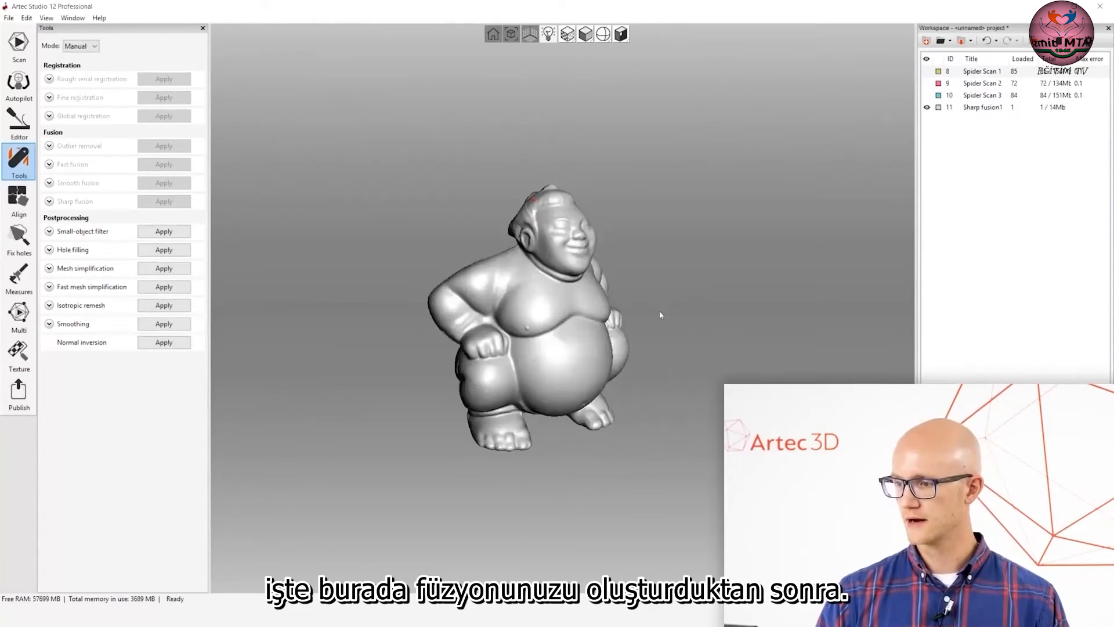
left_click_drag(655, 356, 563, 337)
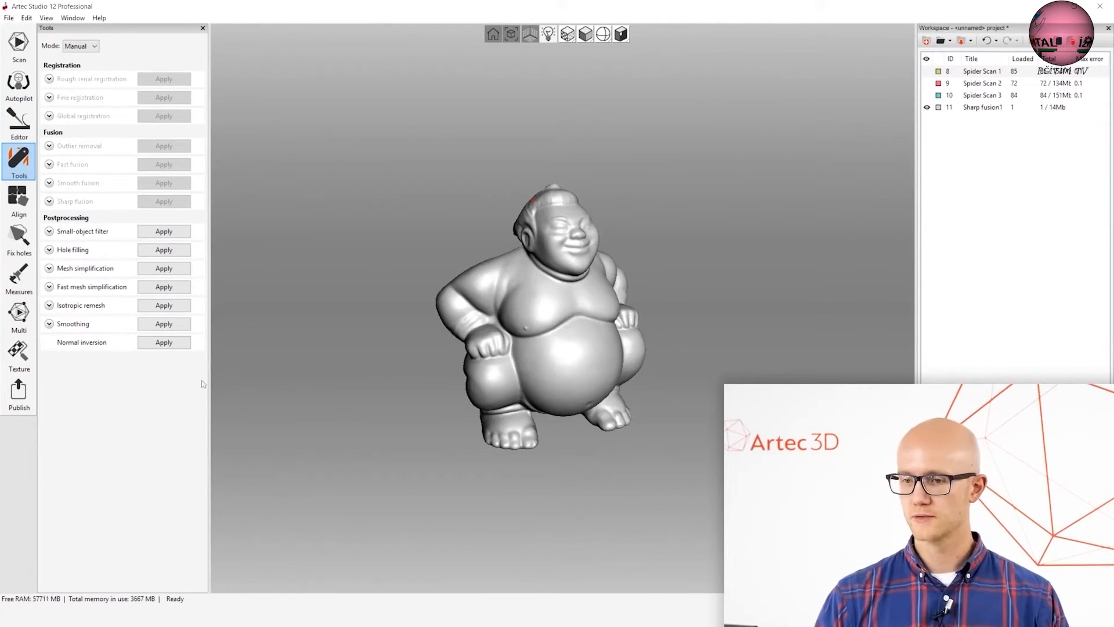
left_click(50, 231)
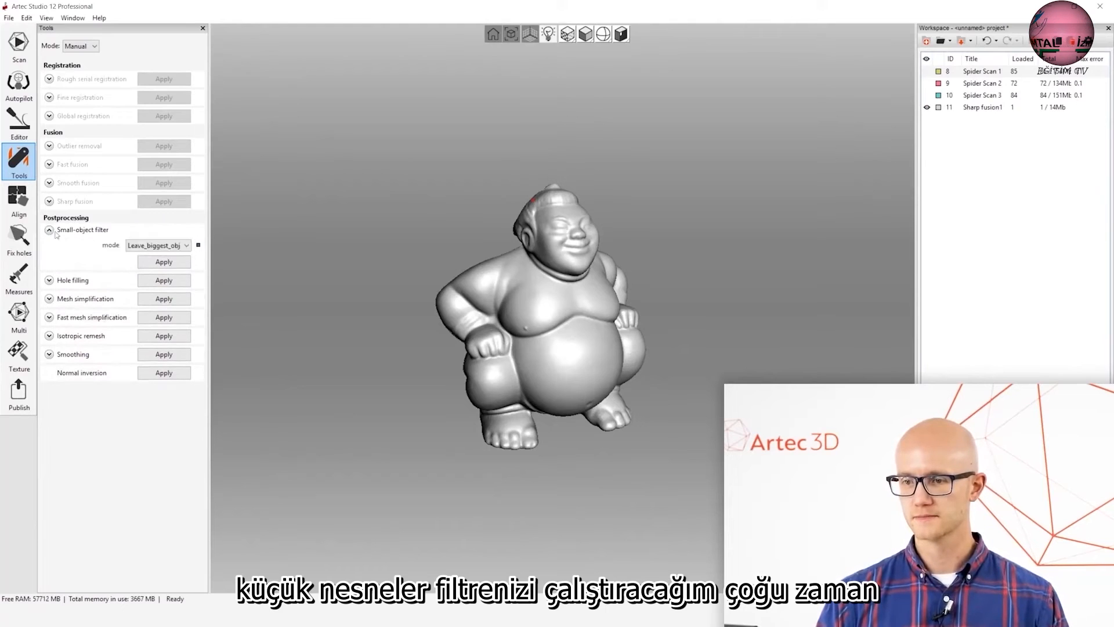
left_click(175, 245)
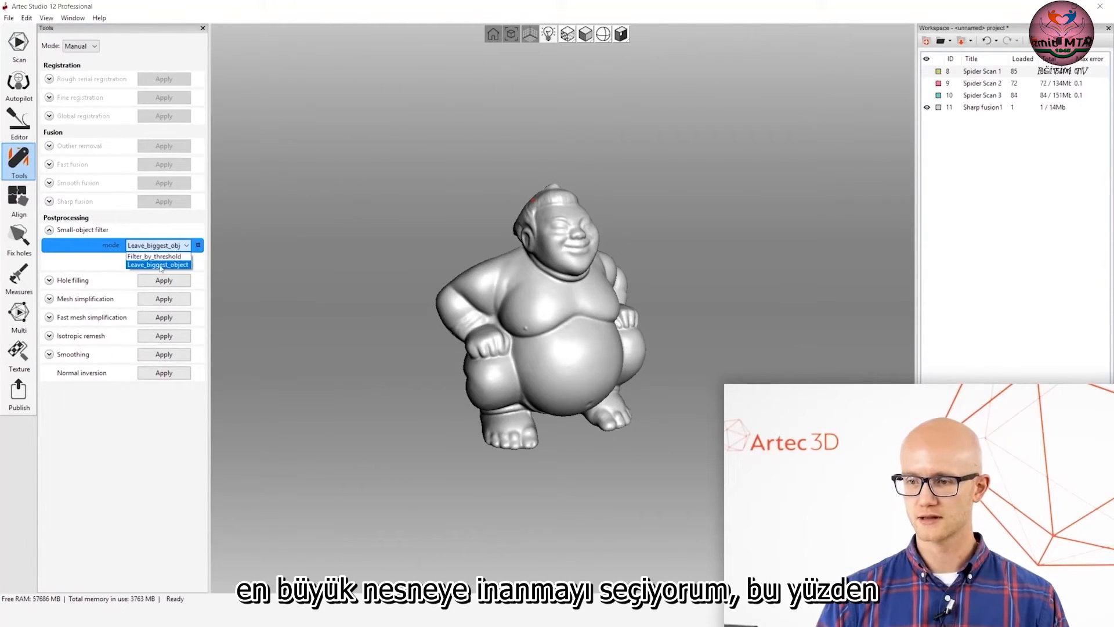
left_click(161, 265)
left_click(176, 263)
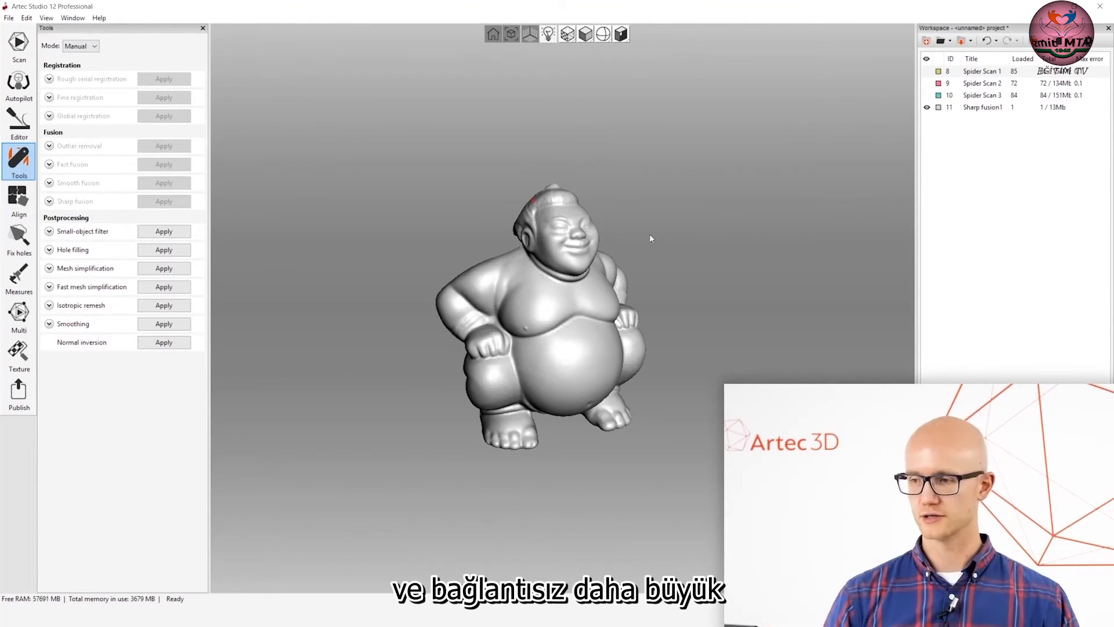
Examine the filtered figurine from several sides and check the polygon count of Sharp fusion1.
left_click_drag(679, 228, 542, 303)
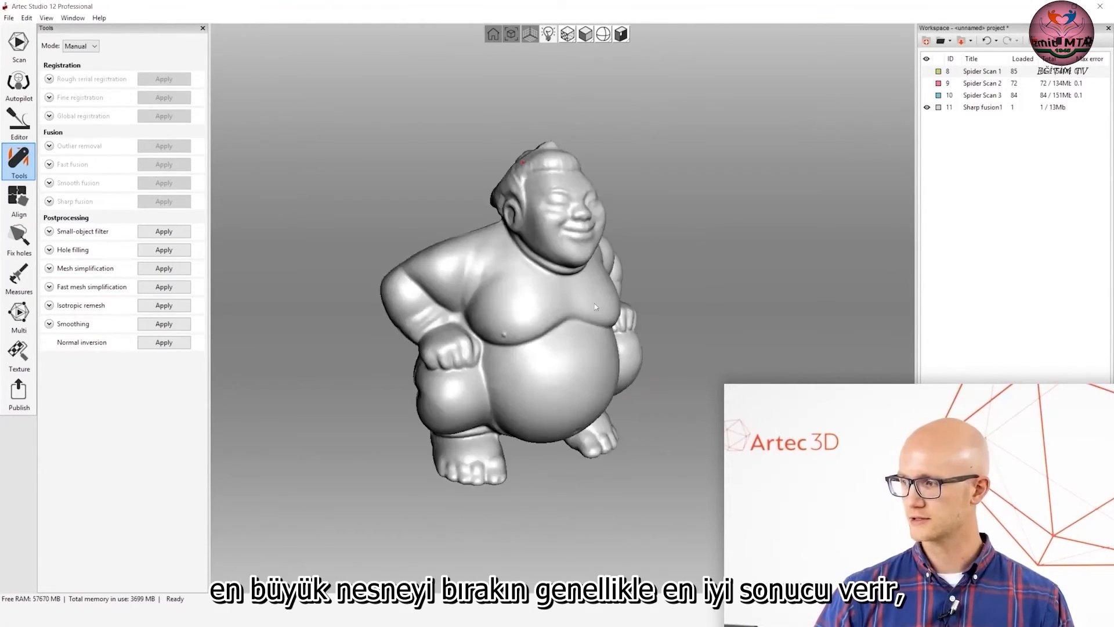
left_click_drag(807, 204, 610, 263)
left_click_drag(695, 355, 517, 216)
left_click_drag(481, 169, 536, 337)
scroll(566, 316, "up", 3)
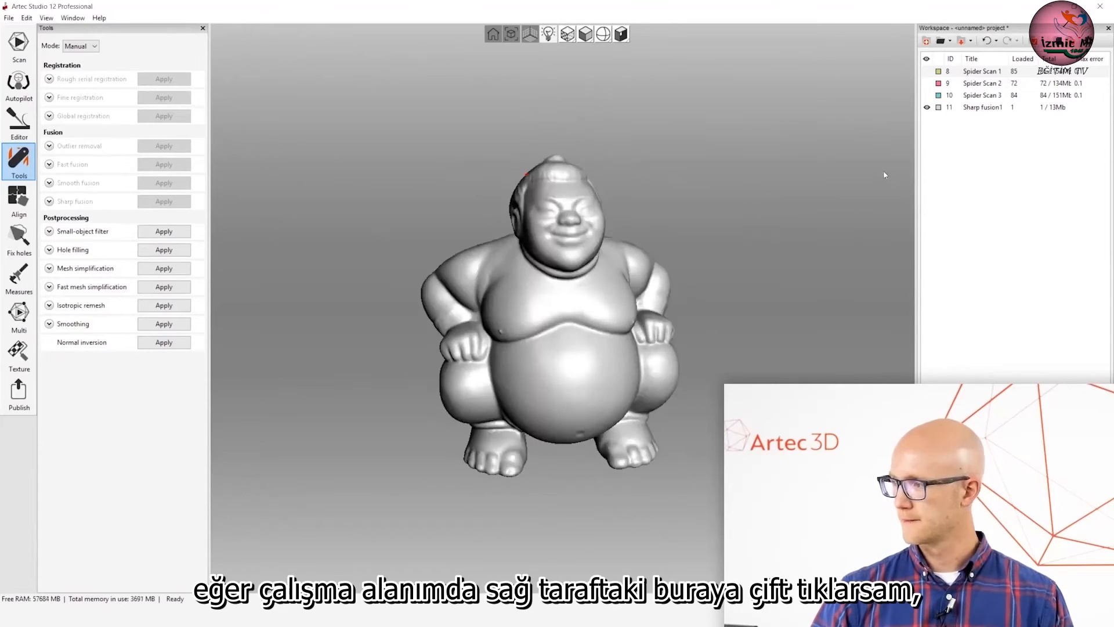
left_click(1030, 107)
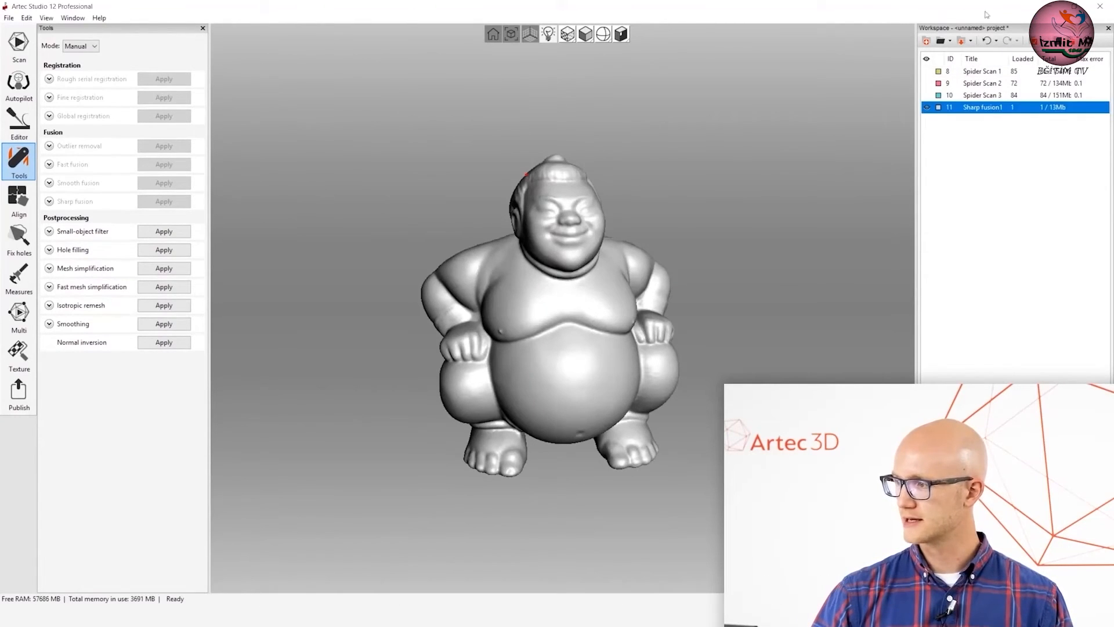
double_click(985, 108)
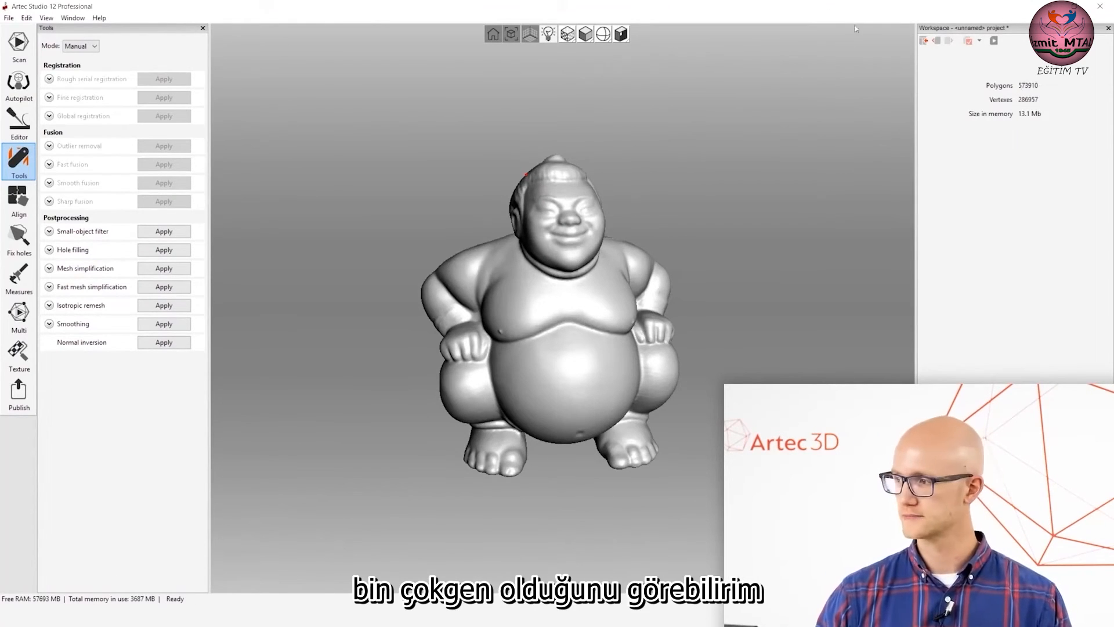
left_click(923, 41)
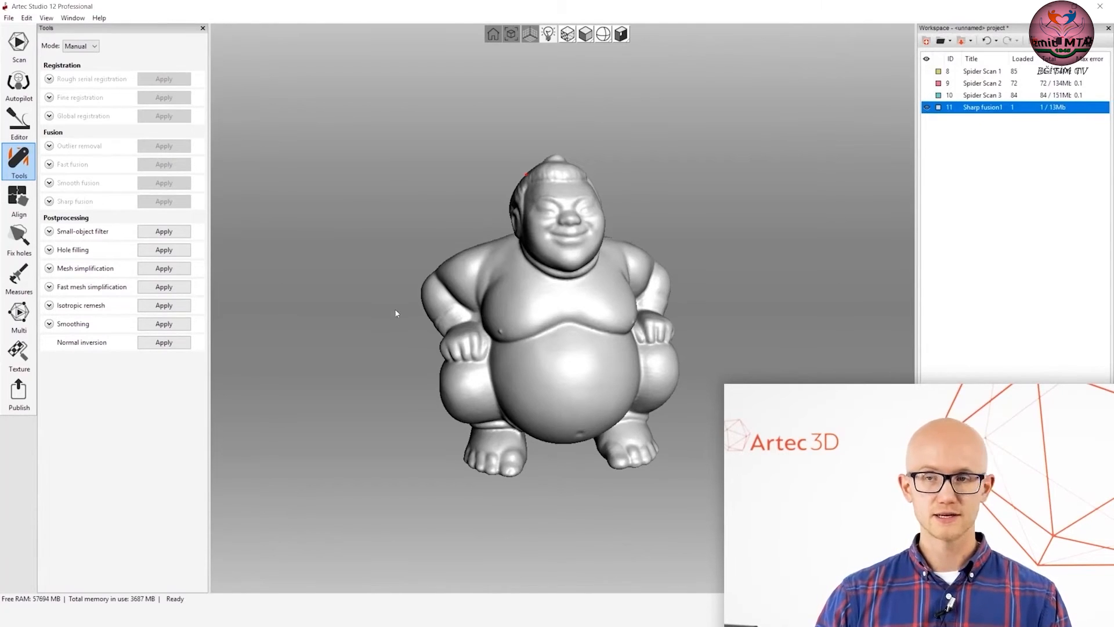
Run fast mesh simplification on the fused figurine with a tri_num of 200000.
left_click_drag(454, 221, 440, 255)
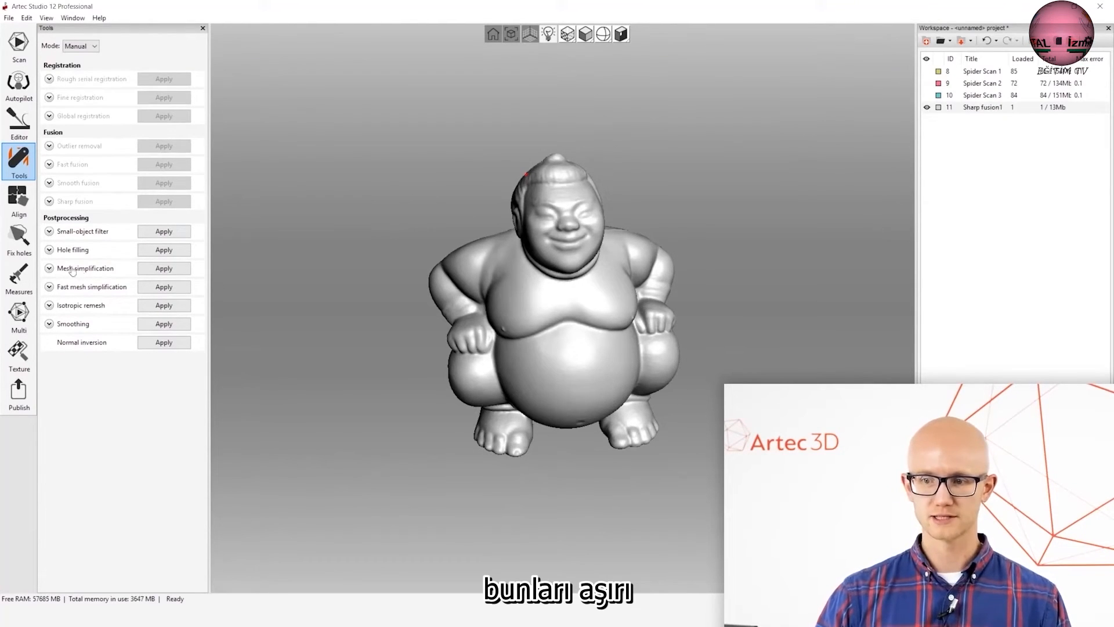
left_click(49, 287)
left_click(141, 300)
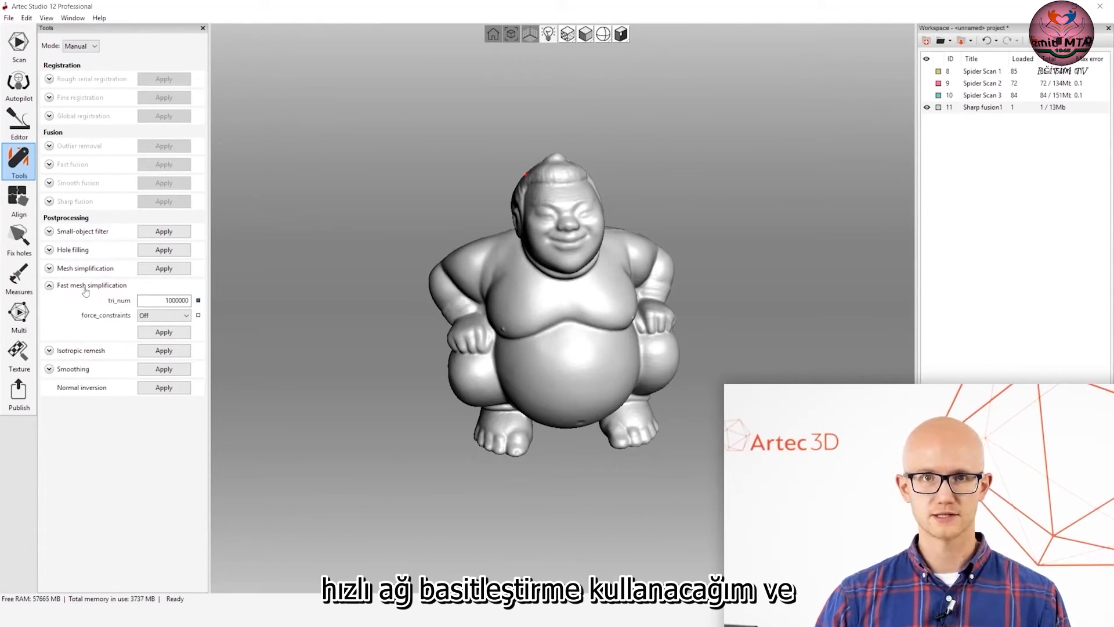
left_click_drag(159, 301, 301, 299)
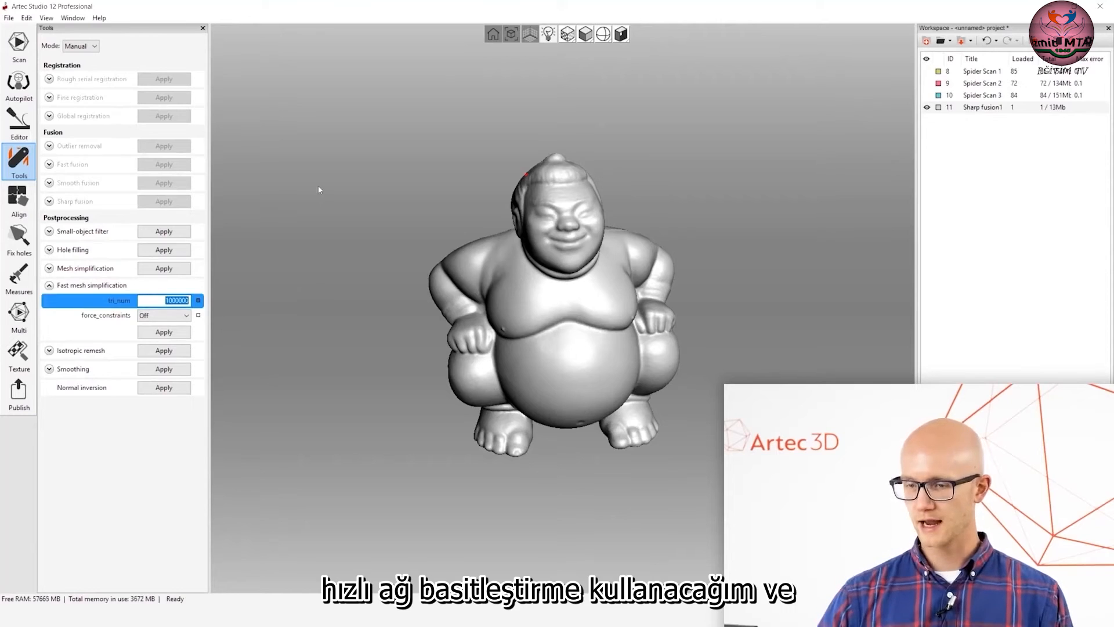
type("20")
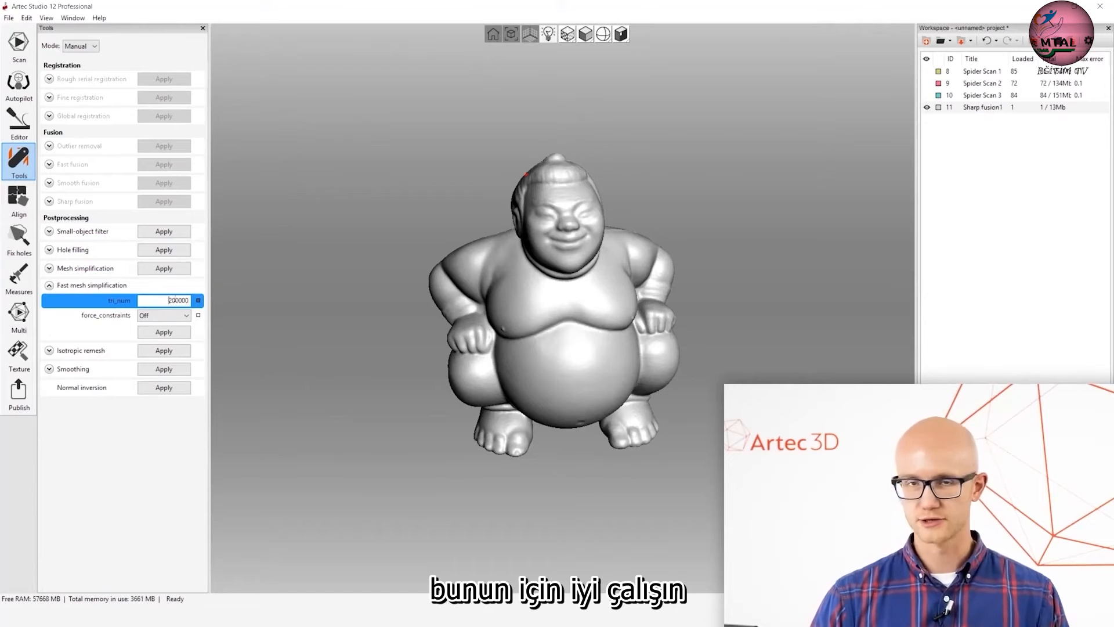
left_click(164, 333)
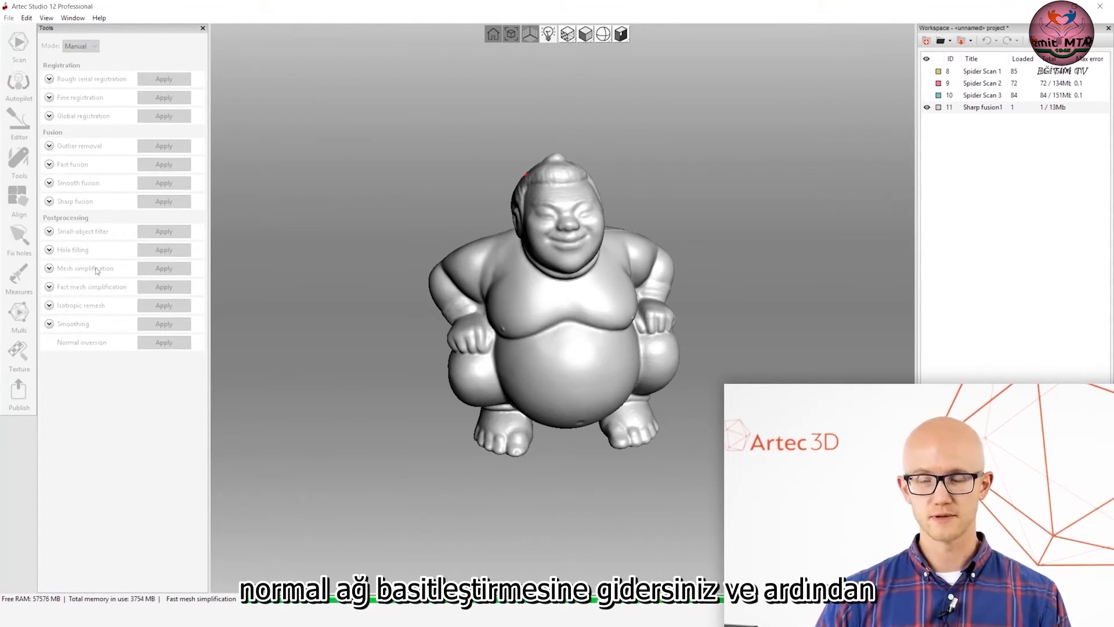
Switch the mesh simplification stop condition to Accuracy and review its error tolerance setting.
left_click(49, 268)
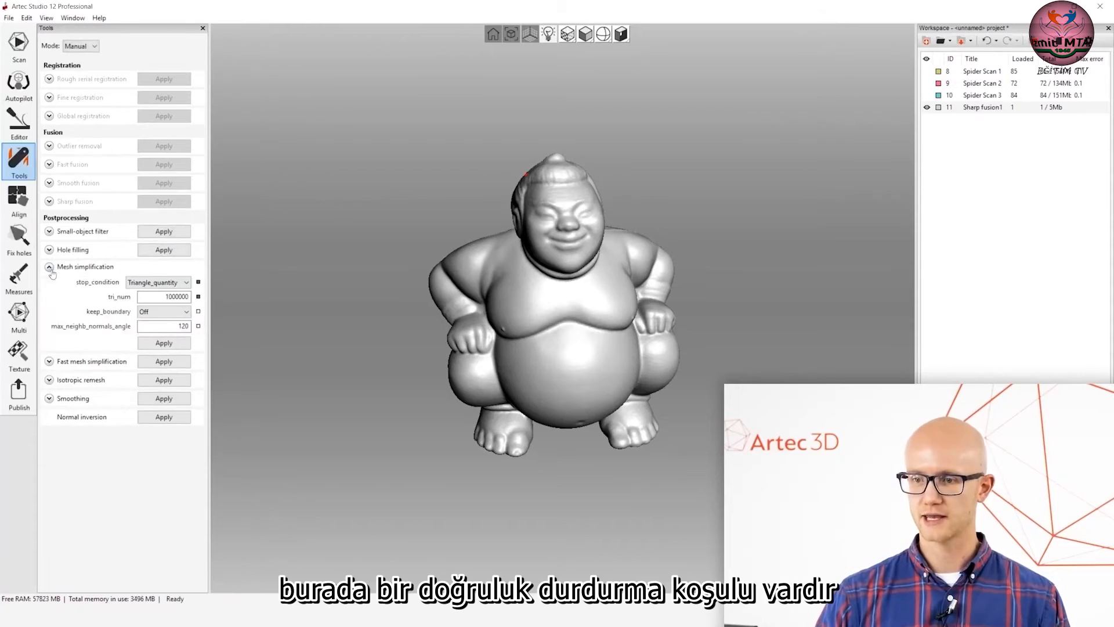
left_click(168, 282)
left_click(171, 286)
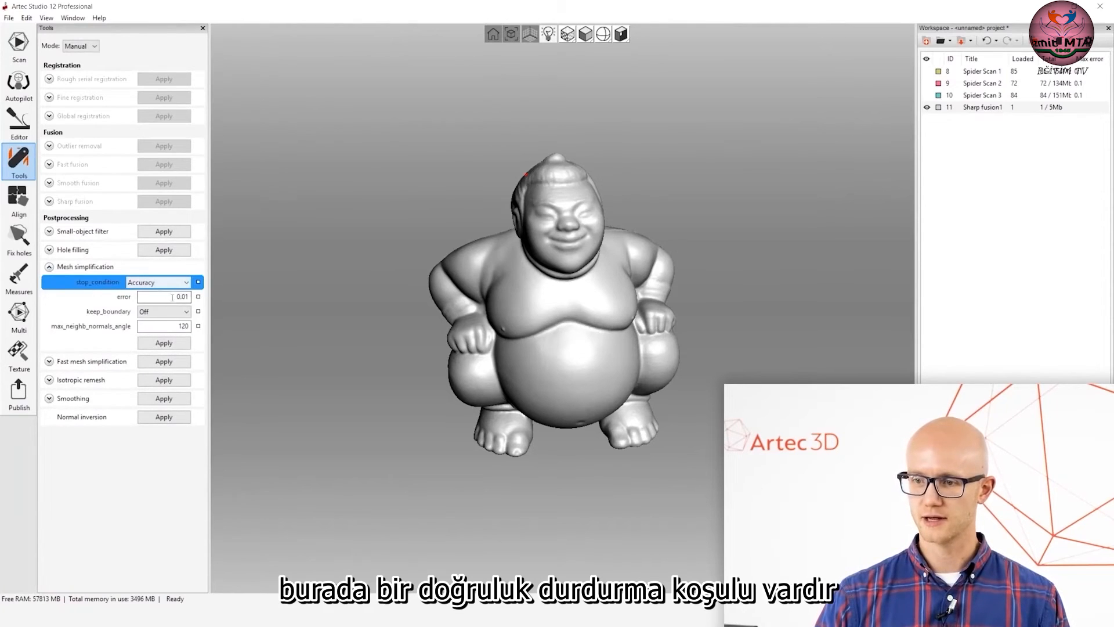
left_click(172, 298)
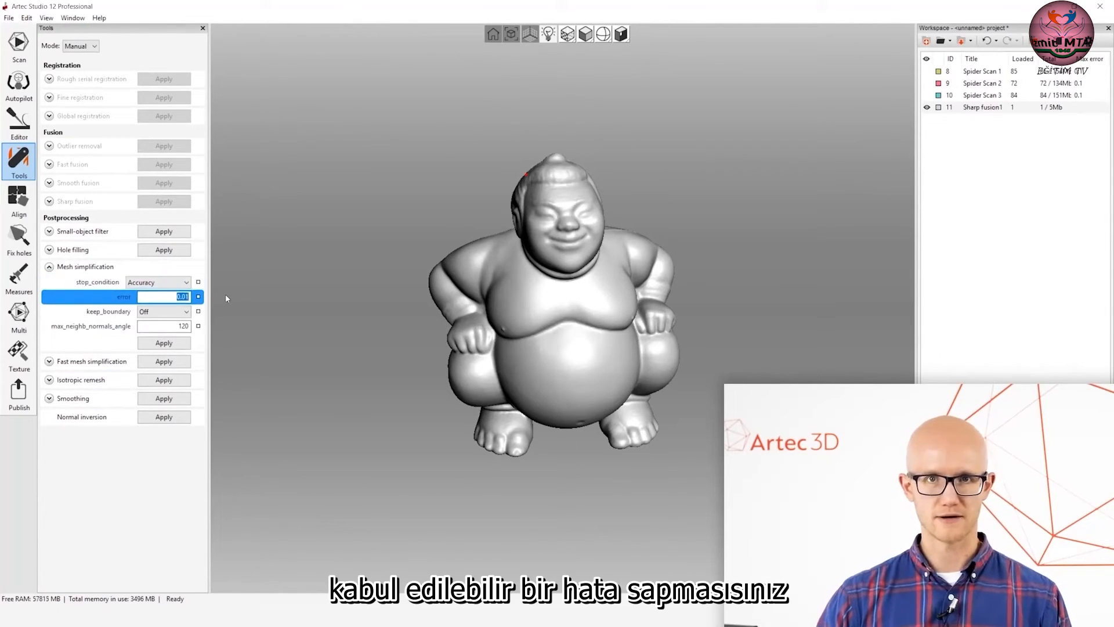
left_click(160, 294)
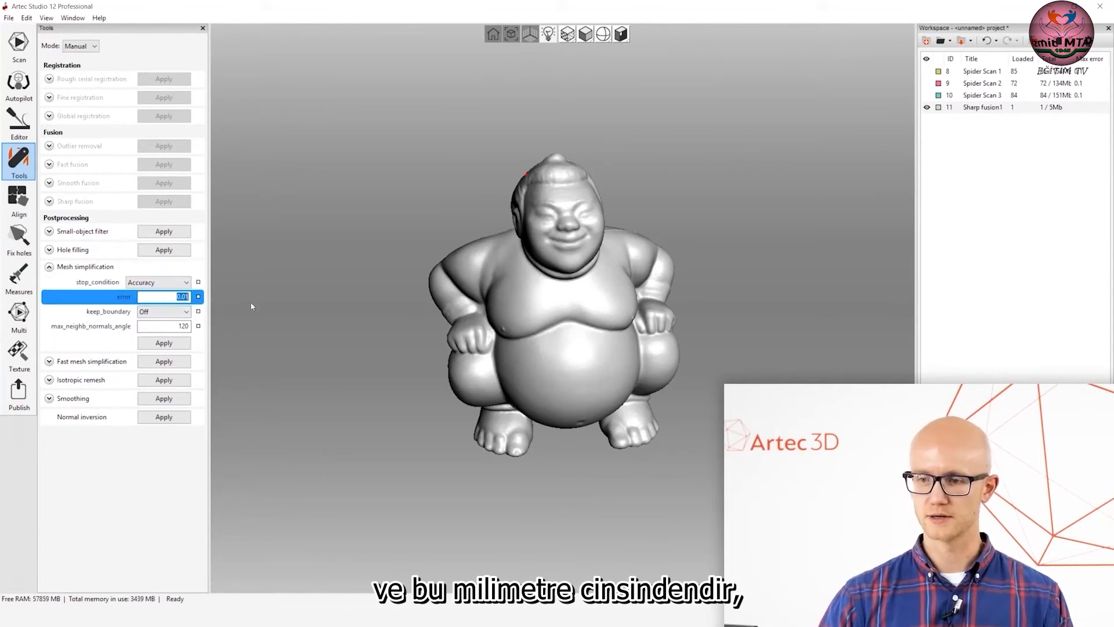
left_click(49, 266)
Check the polygon count of the simplified Sharp fusion1 model.
left_click_drag(533, 292, 548, 331)
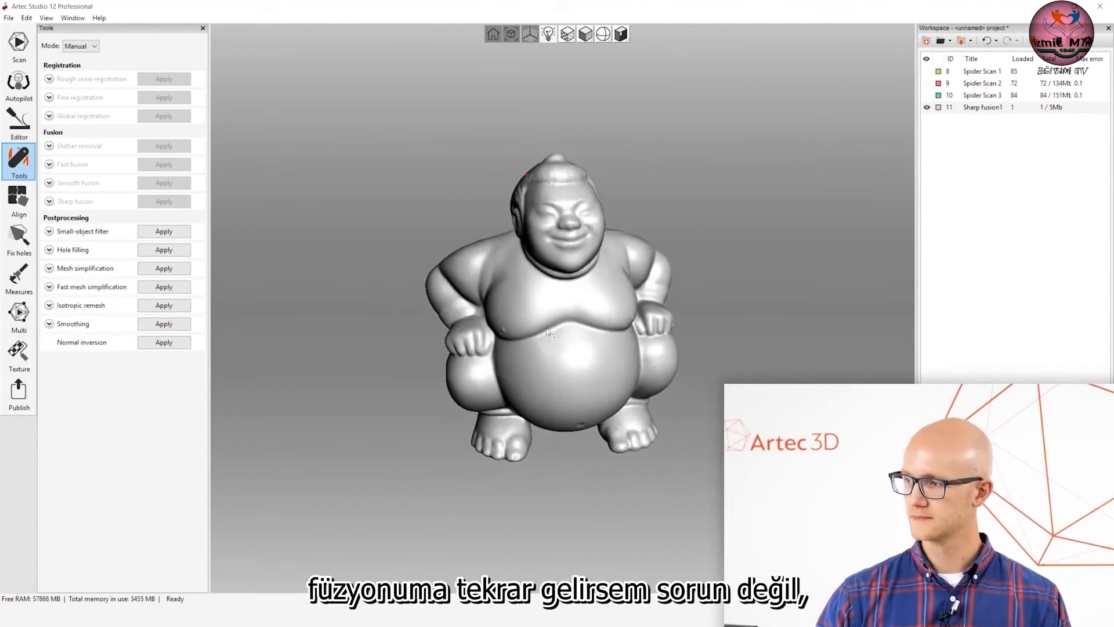
double_click(993, 110)
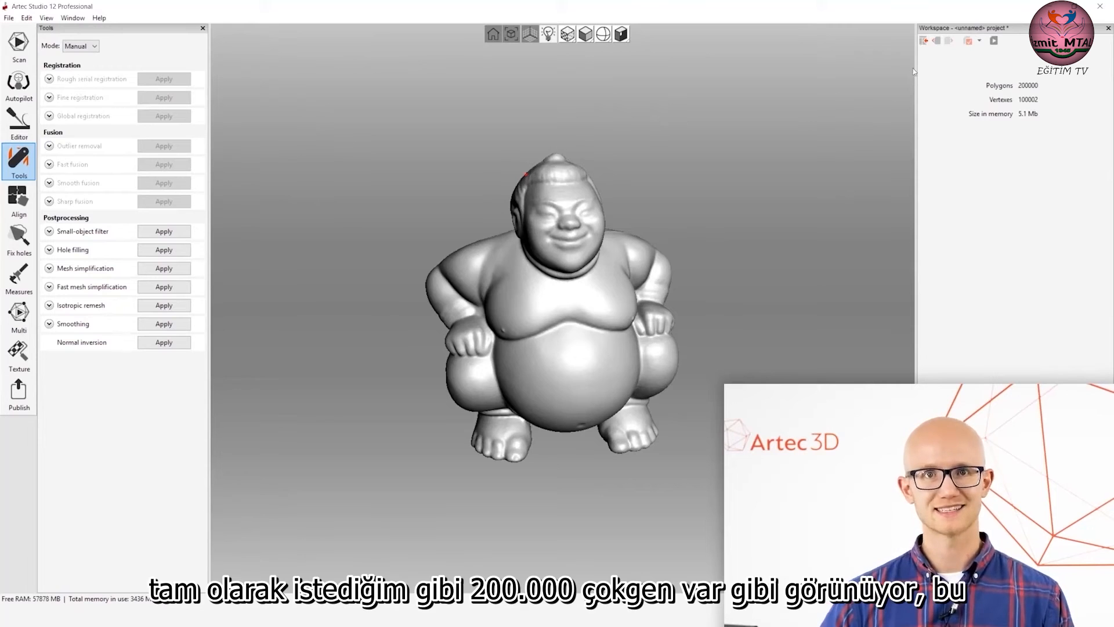
Return to the scan list and examine the simplified sumo figurine from the front, side and back.
left_click(924, 42)
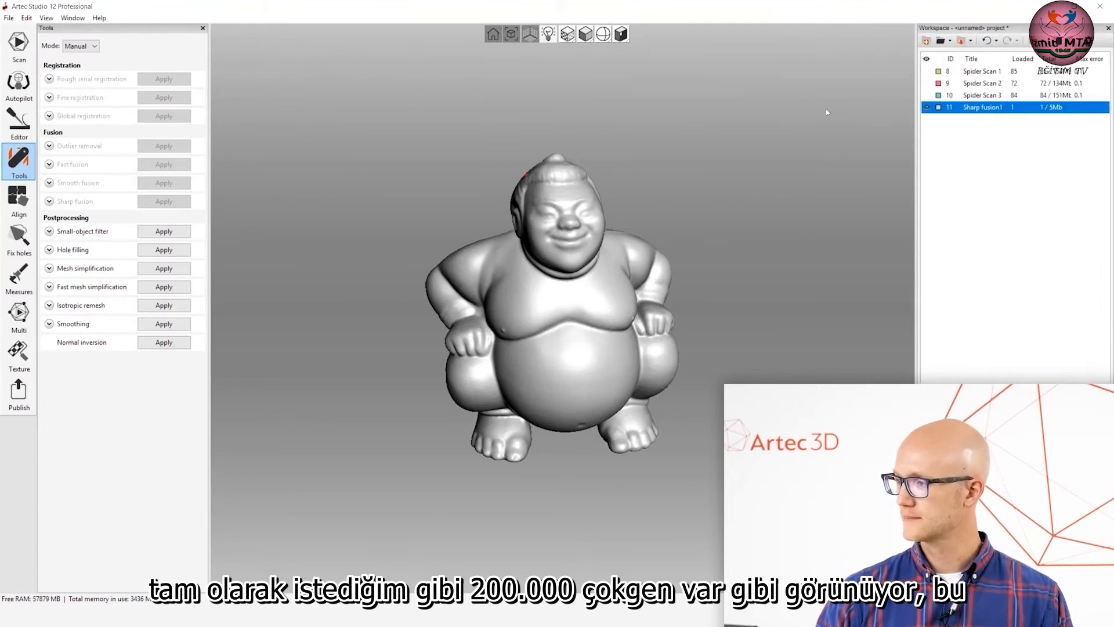
left_click_drag(593, 259, 621, 270)
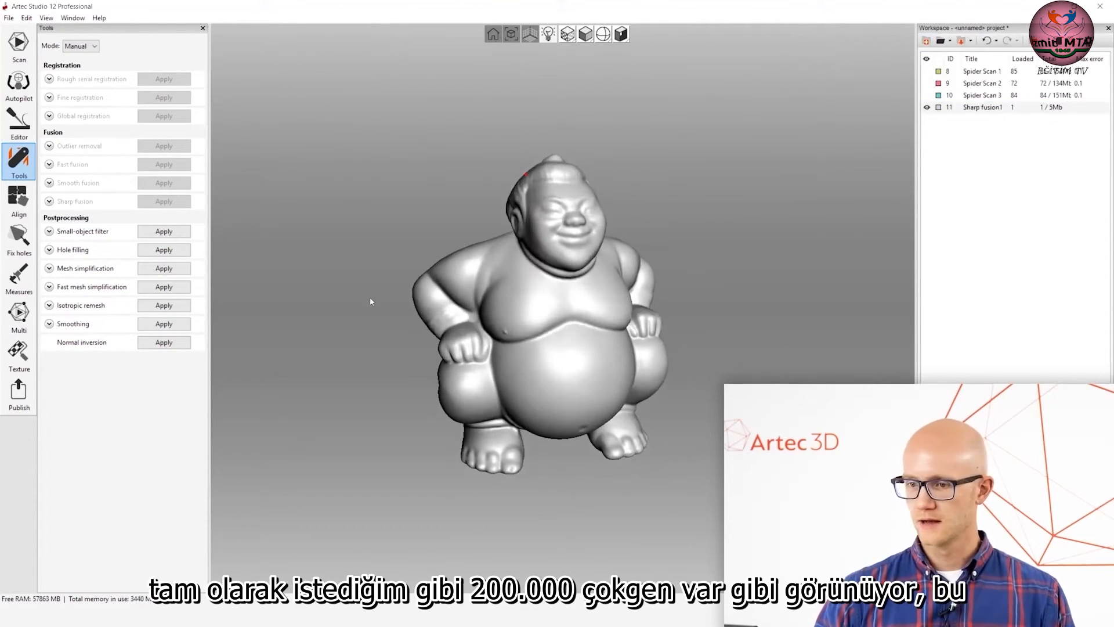
left_click_drag(371, 298, 430, 292)
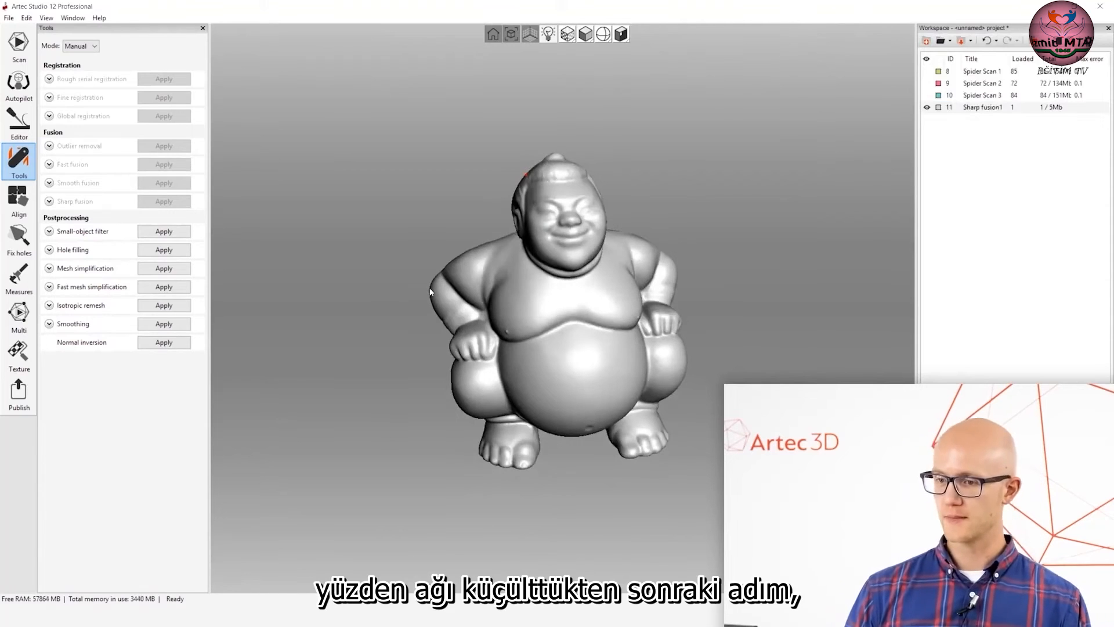
left_click_drag(335, 258, 383, 250)
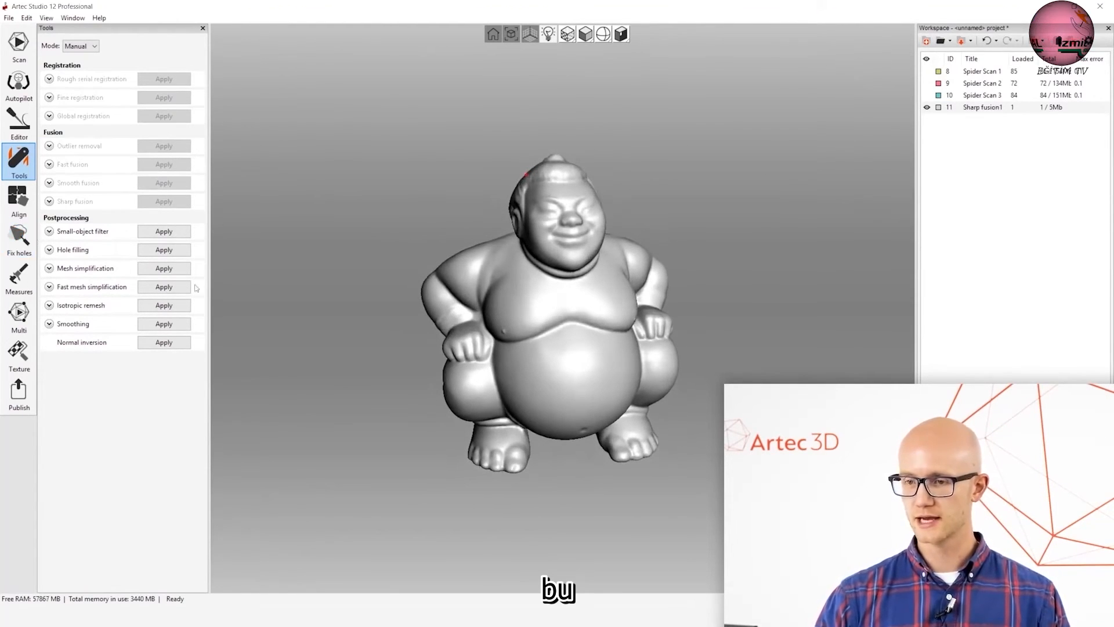
left_click_drag(573, 305, 676, 325)
left_click_drag(479, 232, 508, 157)
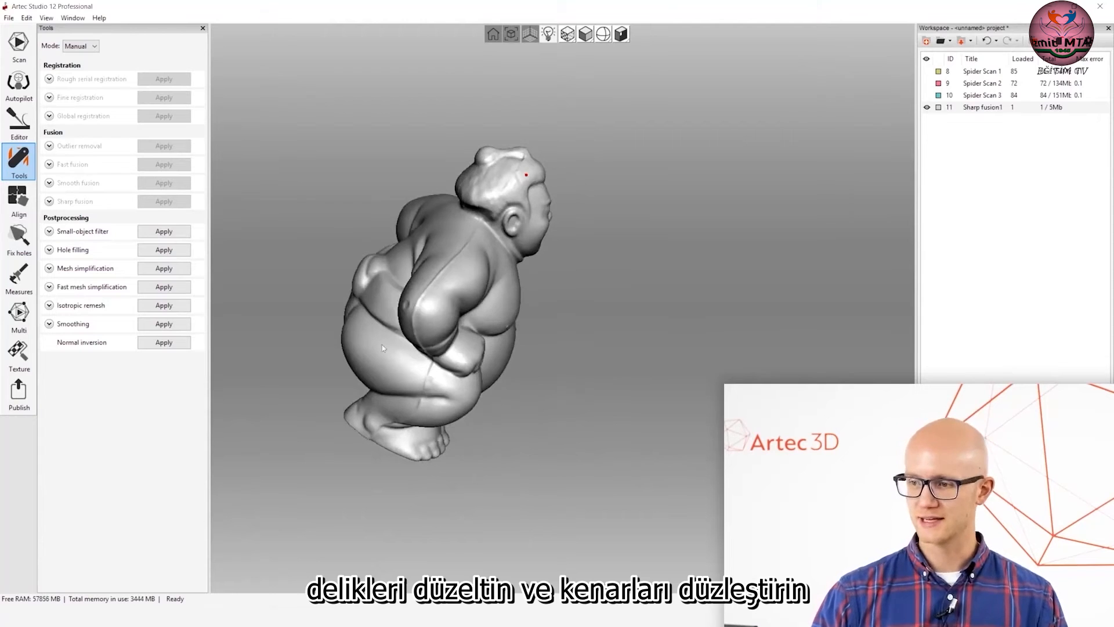
left_click_drag(607, 338, 657, 297)
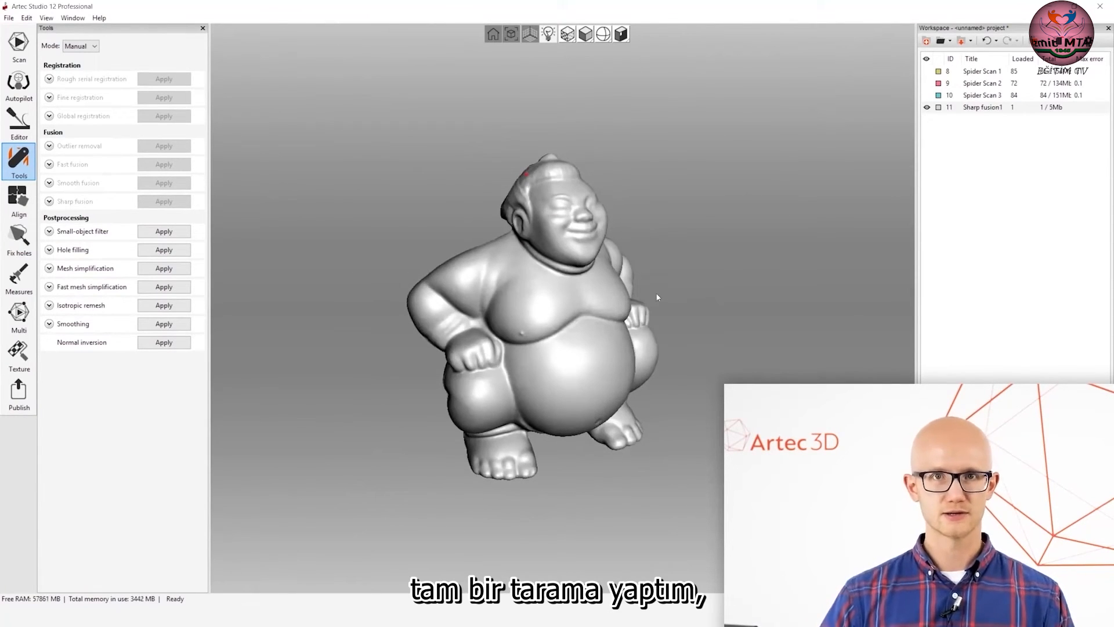
left_click_drag(724, 267, 706, 365)
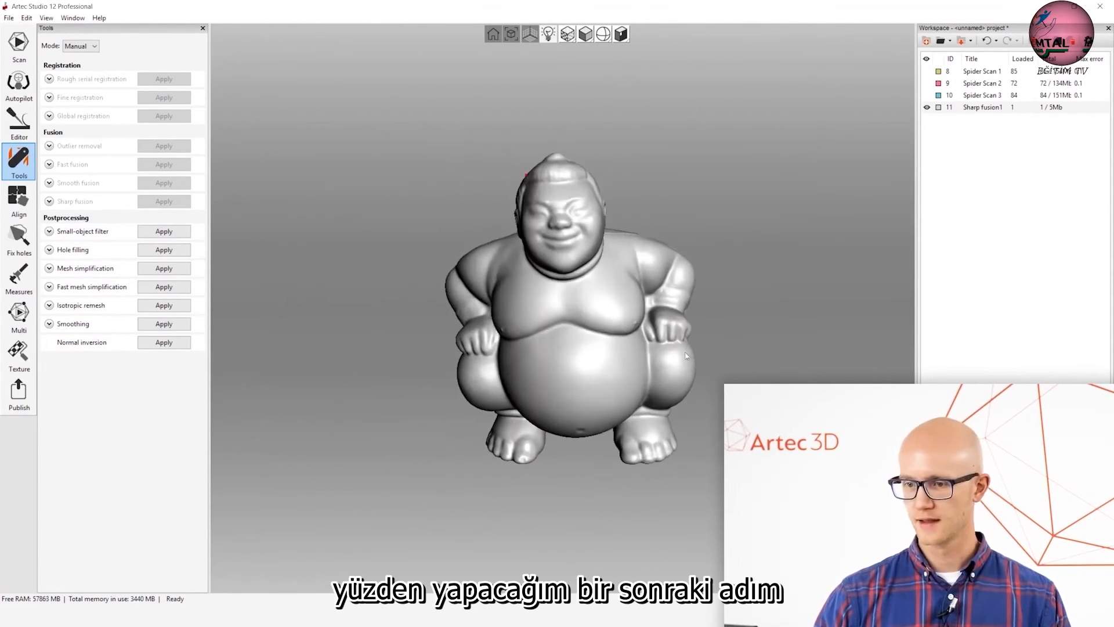
Start texturing and choose Spider Scan 1, Spider Scan 2 and Spider Scan 3 as the source scans.
left_click(26, 354)
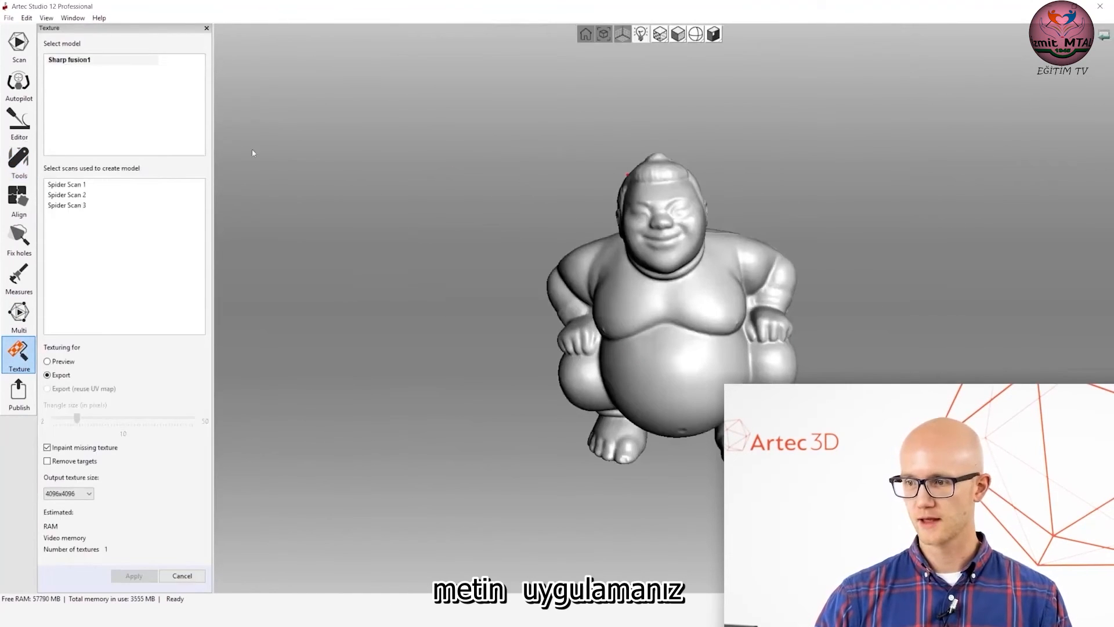
left_click_drag(396, 260, 409, 272)
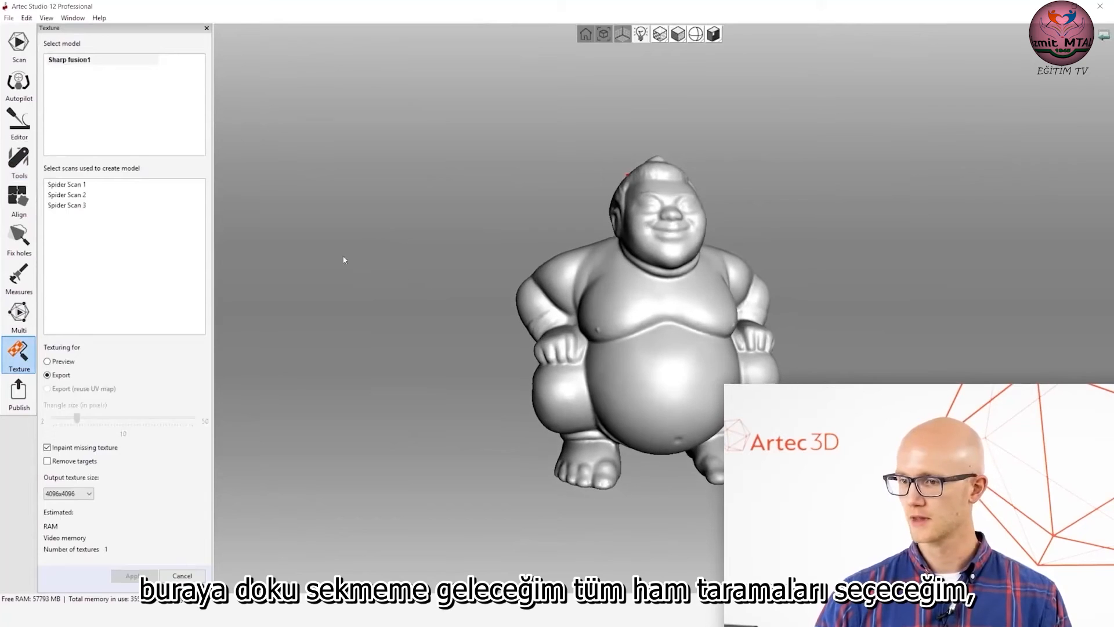
left_click(65, 188)
left_click(72, 197, "shift")
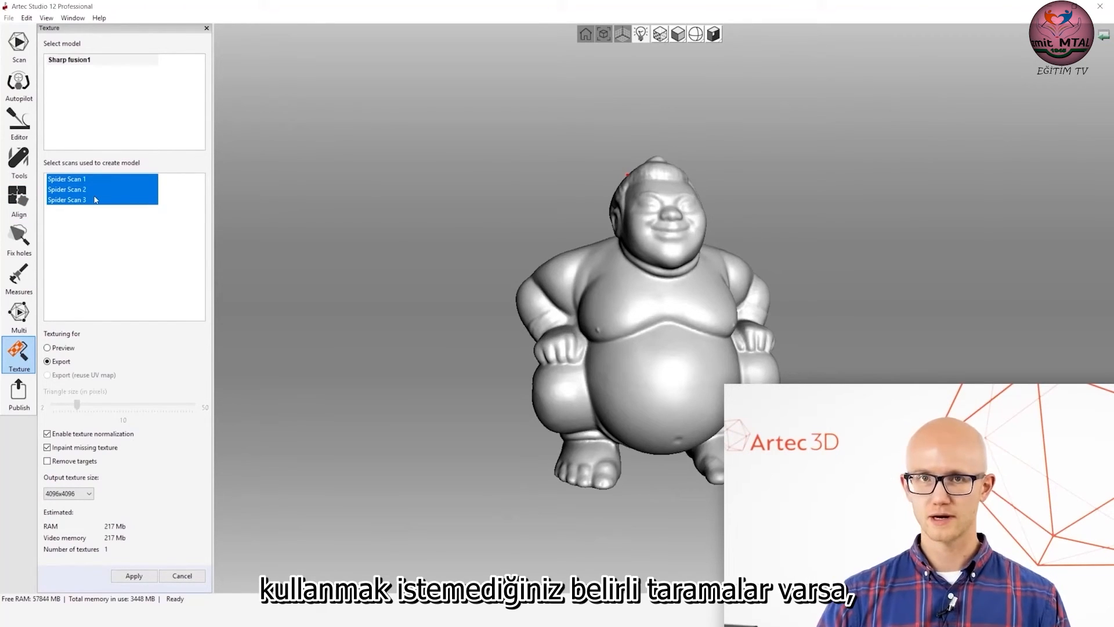
Leave Spider Scan 3 out of the texture source scans, and add it back to the selection.
left_click(70, 189)
left_click(76, 183)
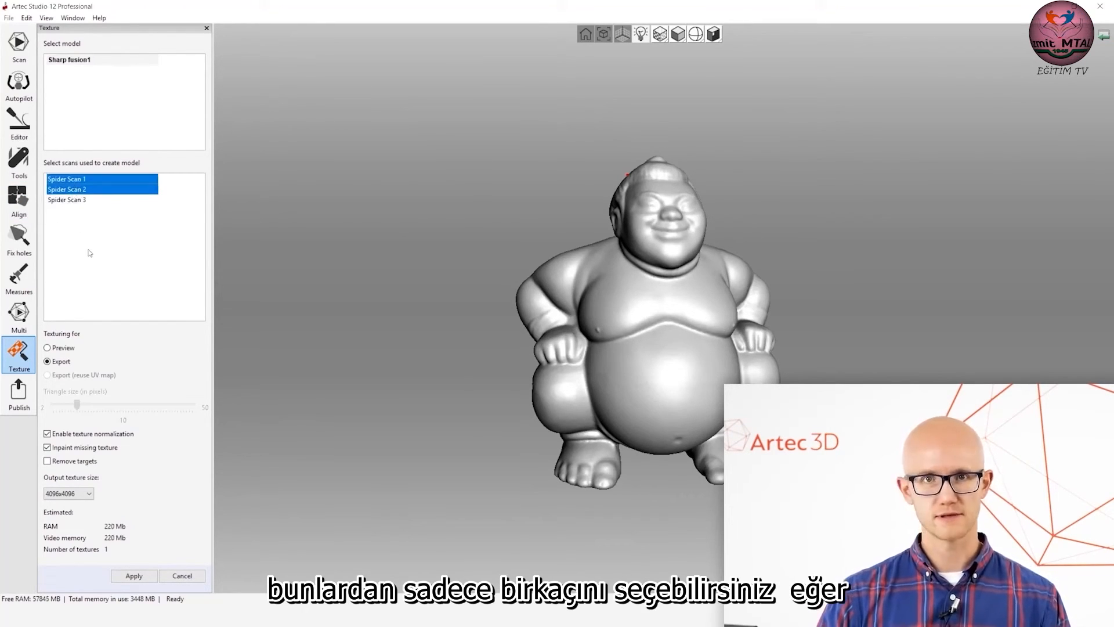
left_click(74, 202, "ctrl")
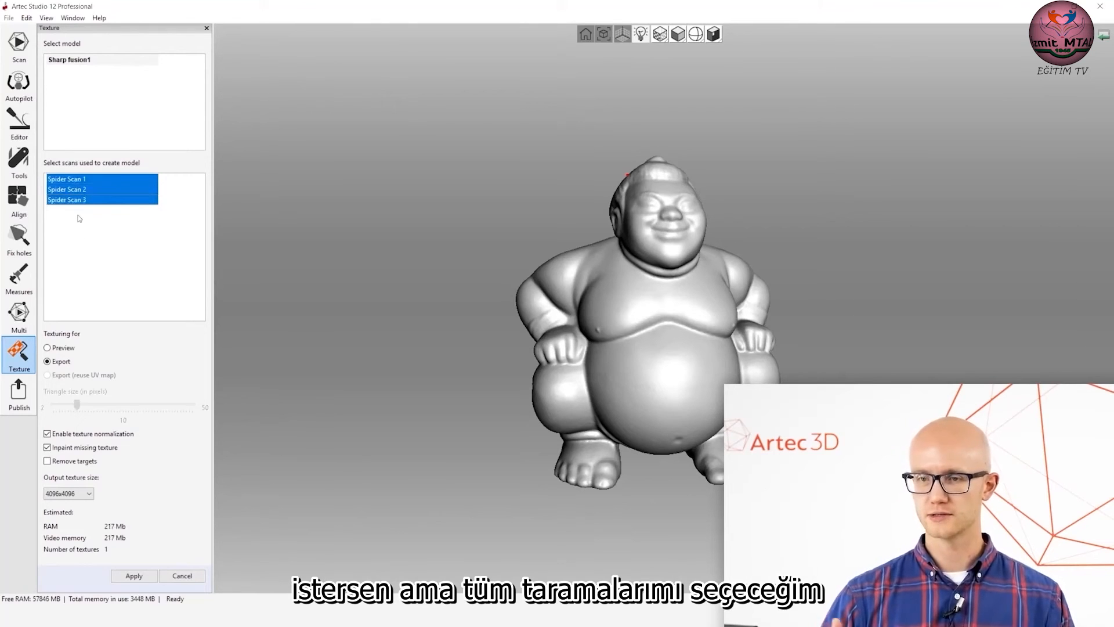
Choose Sharp fusion1 as the model to texture, with all three Spider scans as its source scans.
left_click(92, 61)
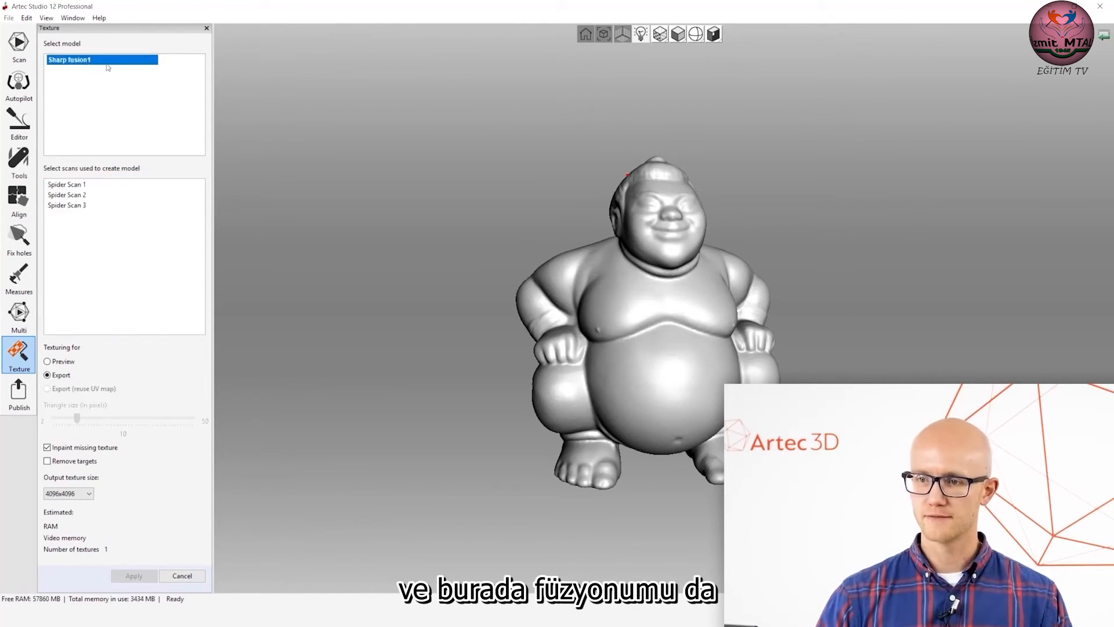
left_click(75, 188)
left_click(75, 192, "ctrl")
left_click(76, 202, "ctrl")
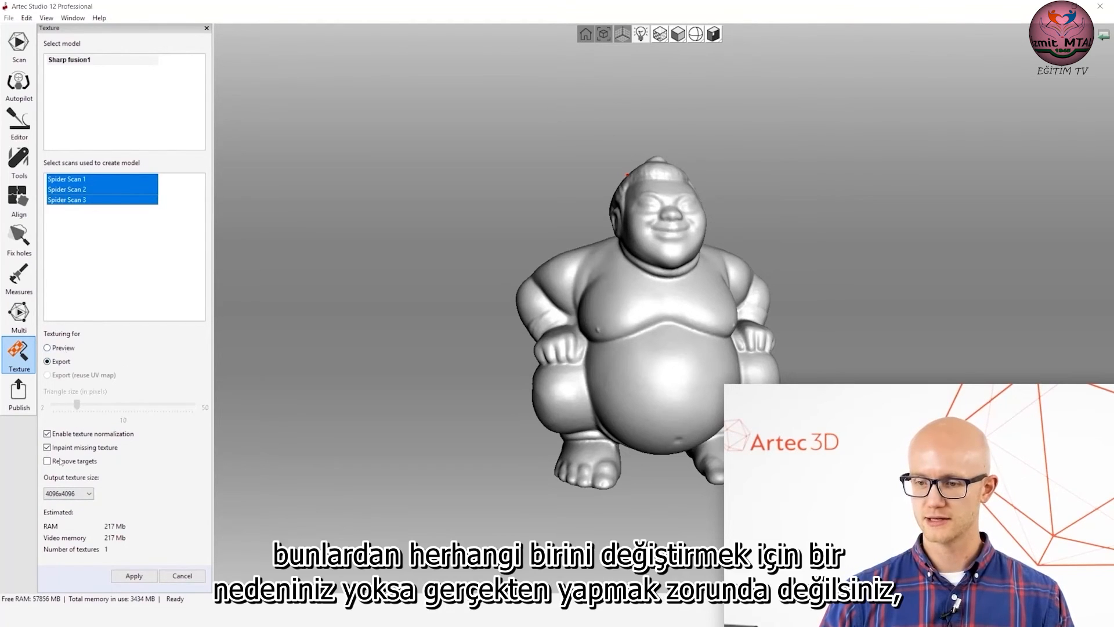
Keep the output texture size at 4096x4096 and run the texture mapping for export on the figurine.
left_click(81, 499)
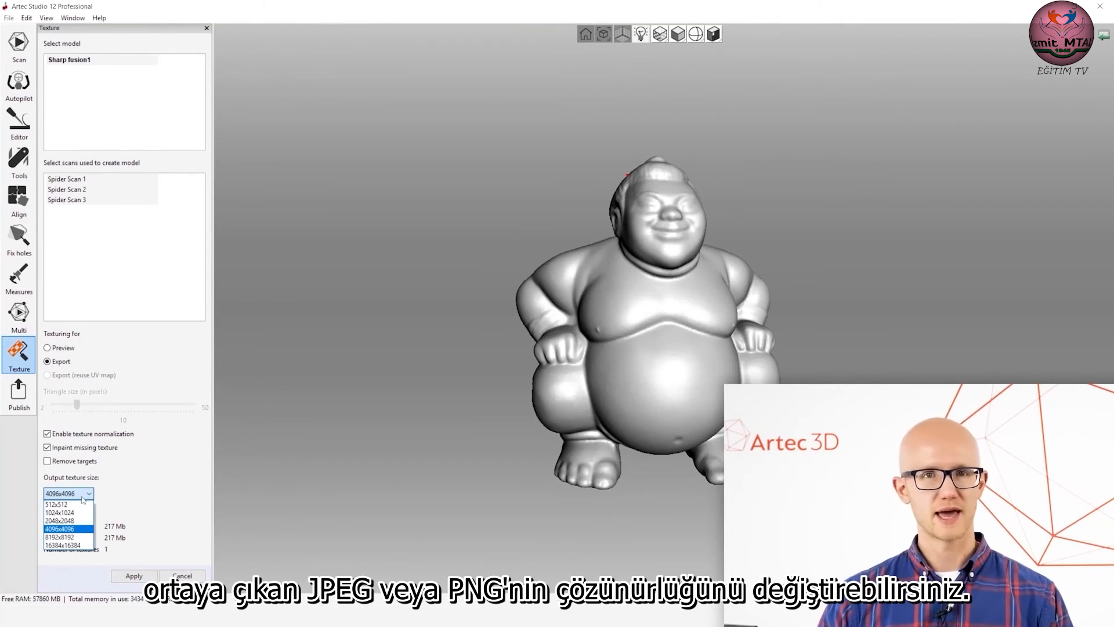
left_click(88, 493)
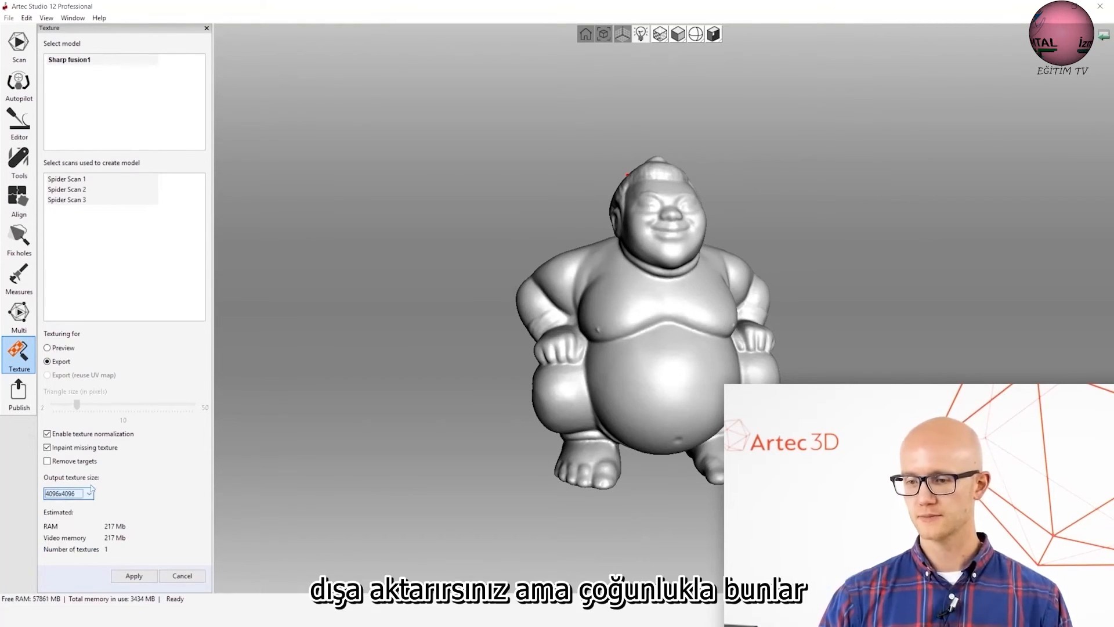
left_click(134, 576)
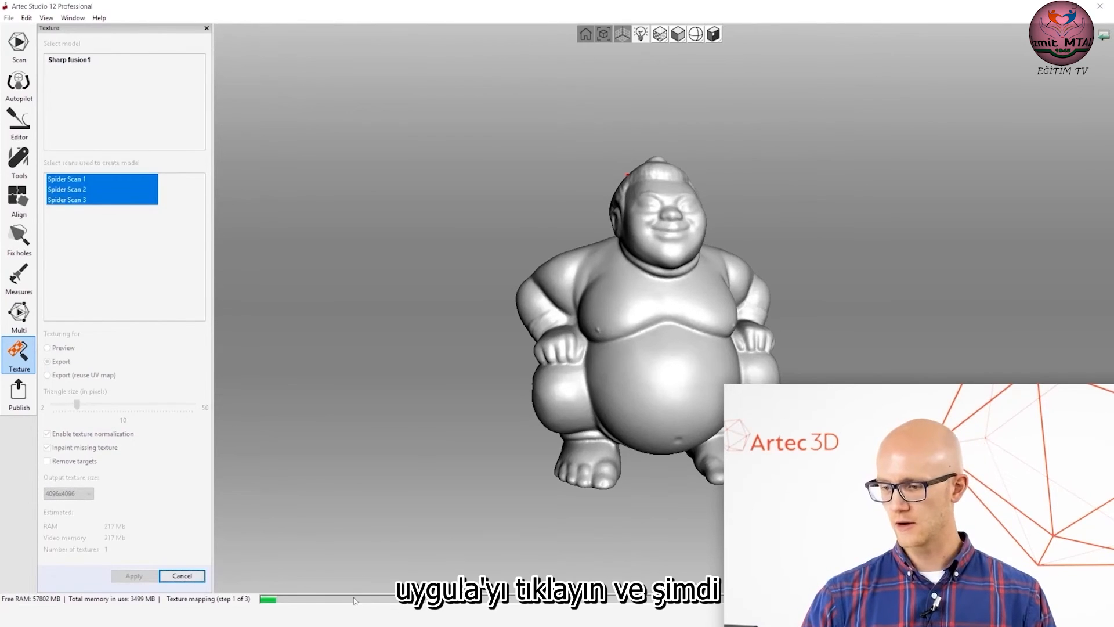
left_click_drag(331, 70, 324, 54)
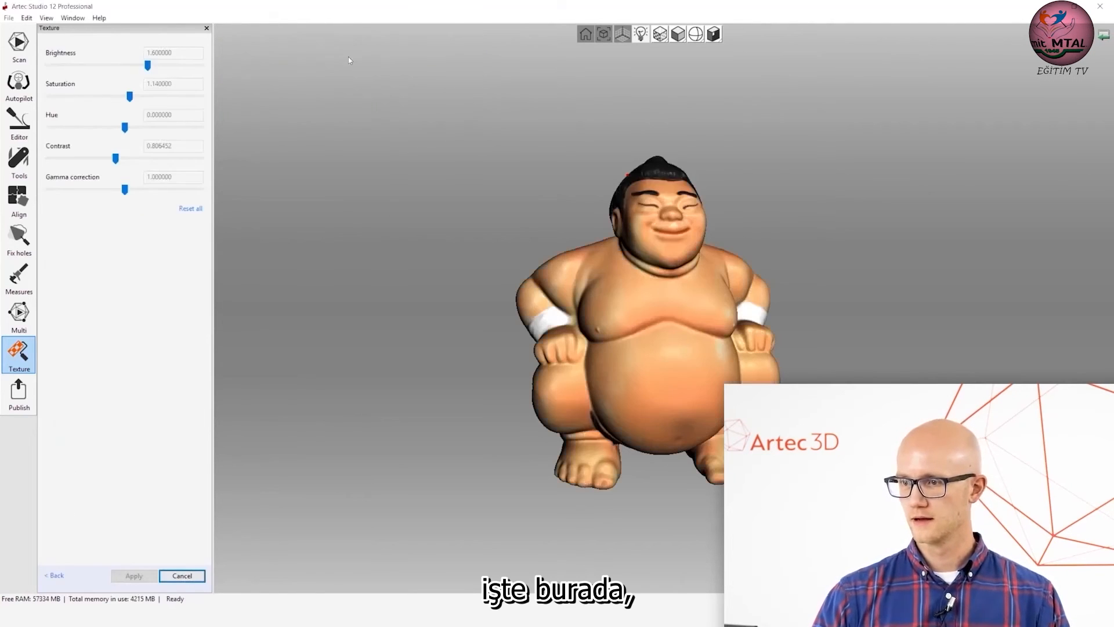
Inspect the textured figurine, check the brightness adjustment and apply the texture color settings.
left_click_drag(781, 250, 513, 282)
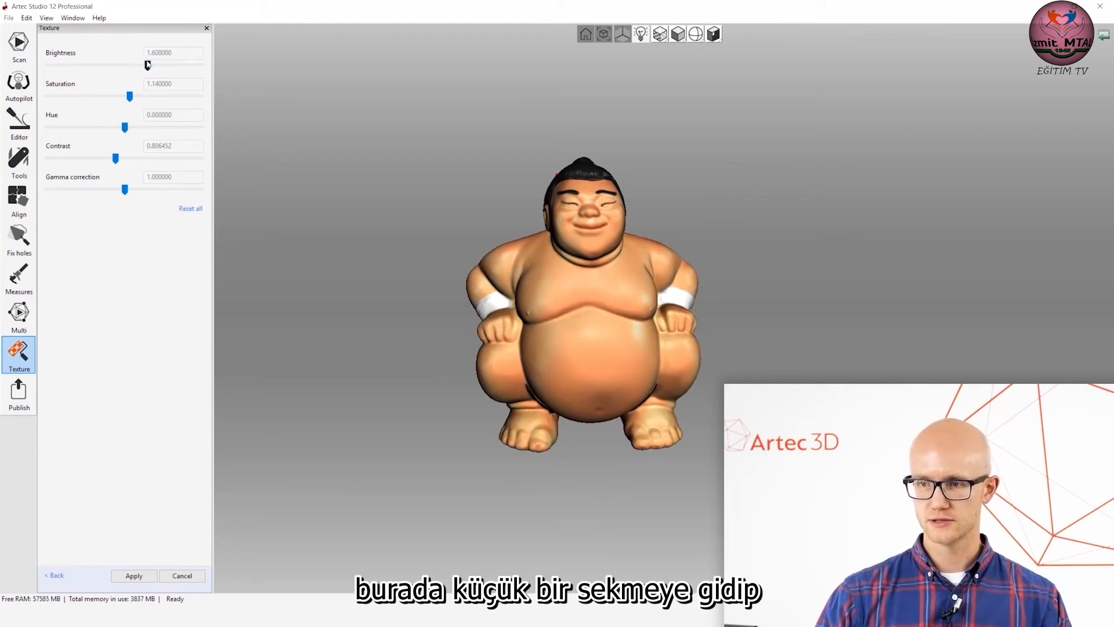
mouse_move(149, 68)
left_mouse_down()
mouse_move(123, 68)
mouse_move(152, 69)
left_mouse_up()
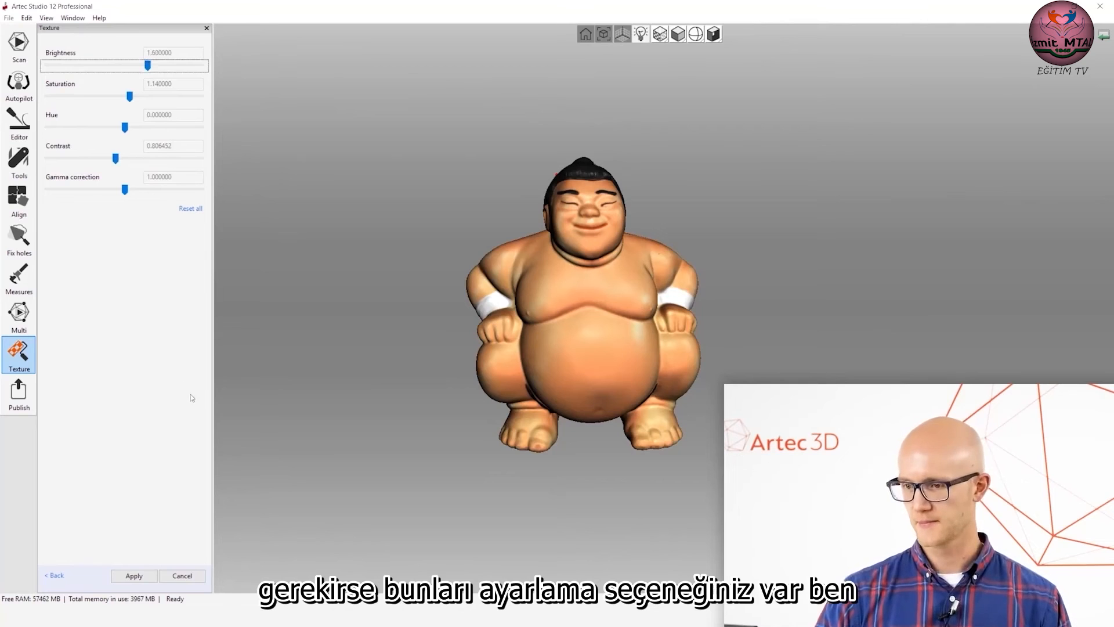
left_click(134, 575)
left_click_drag(582, 329, 447, 264)
Review the file formats available for exporting the mesh to the Desktop, and leave without exporting.
left_click(9, 18)
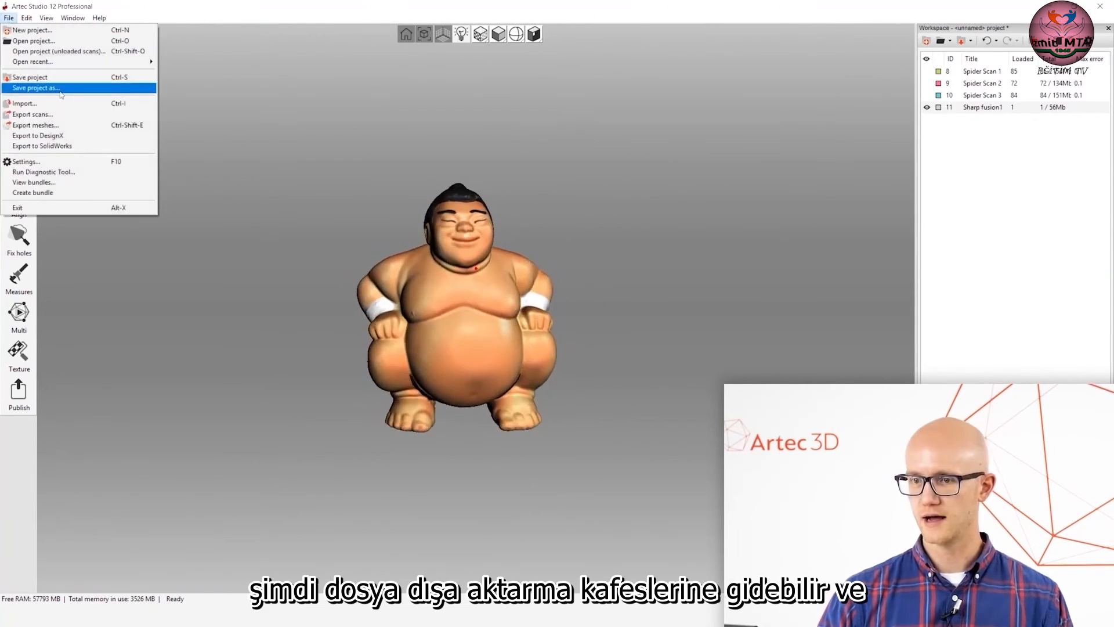
left_click(68, 127)
left_click(76, 110)
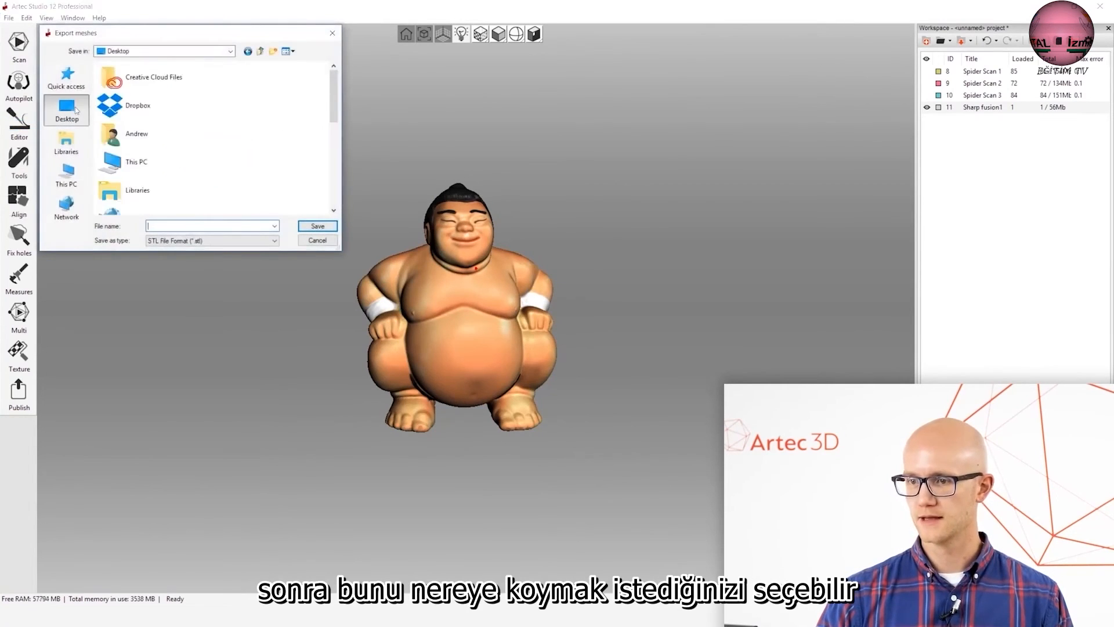
left_click(213, 241)
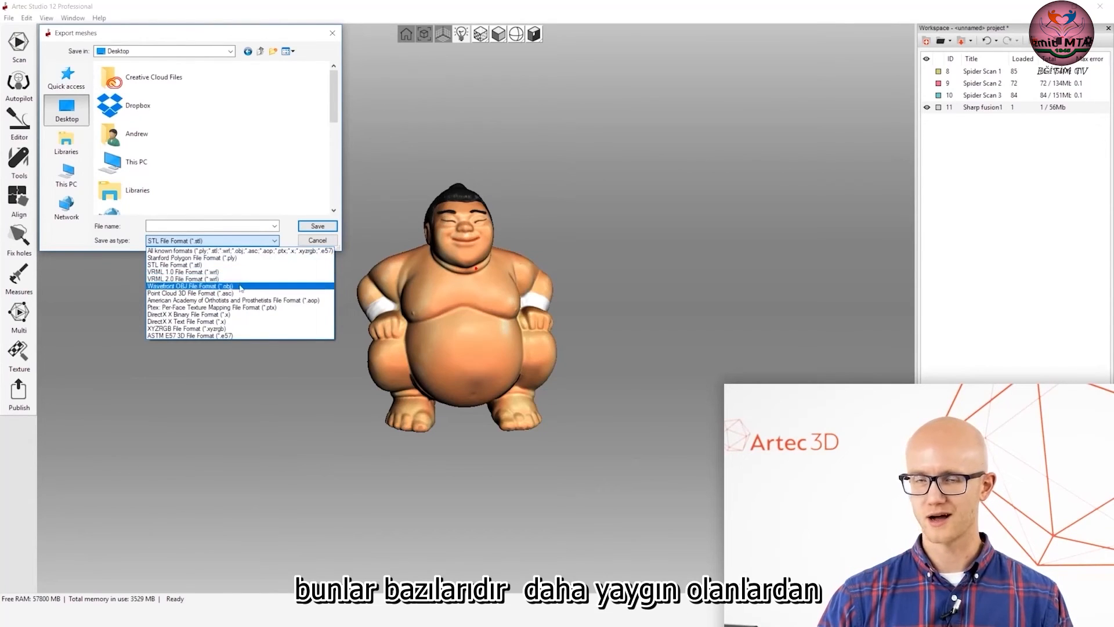
left_click(250, 177)
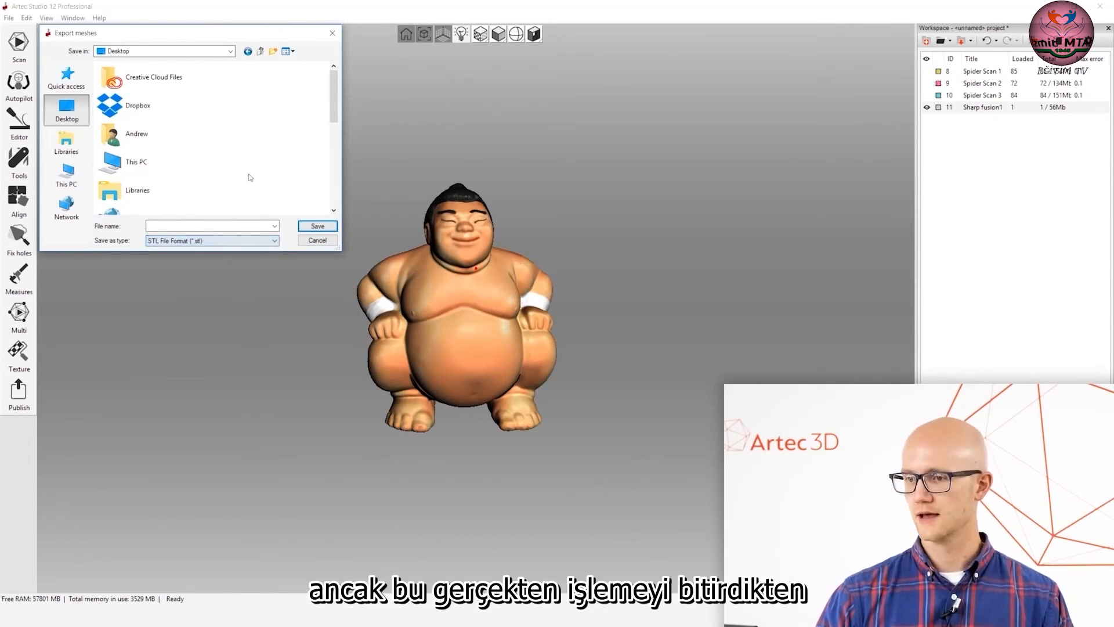
left_click(318, 241)
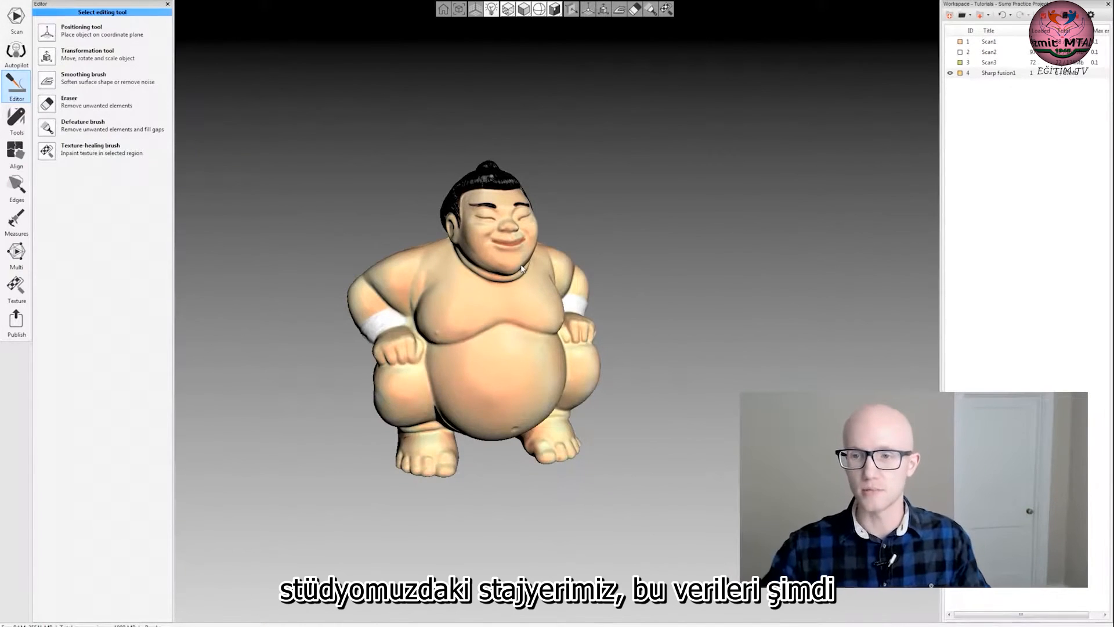
Look over the textured figurine's head and body, and activate the Texture-healing brush.
left_click_drag(537, 220, 557, 235)
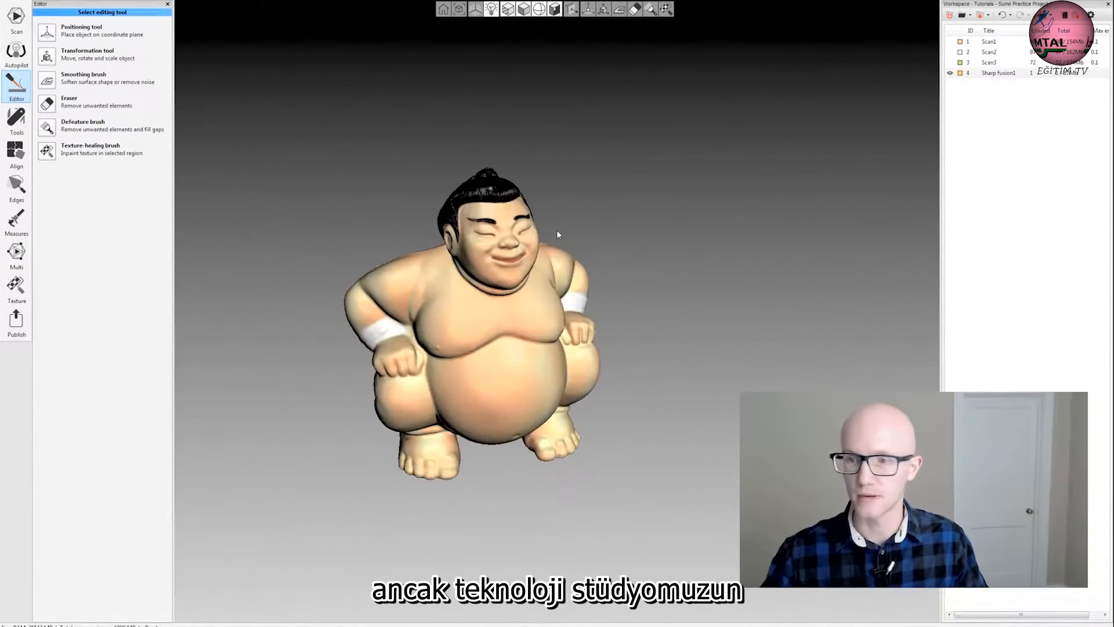
left_click_drag(683, 348, 504, 326)
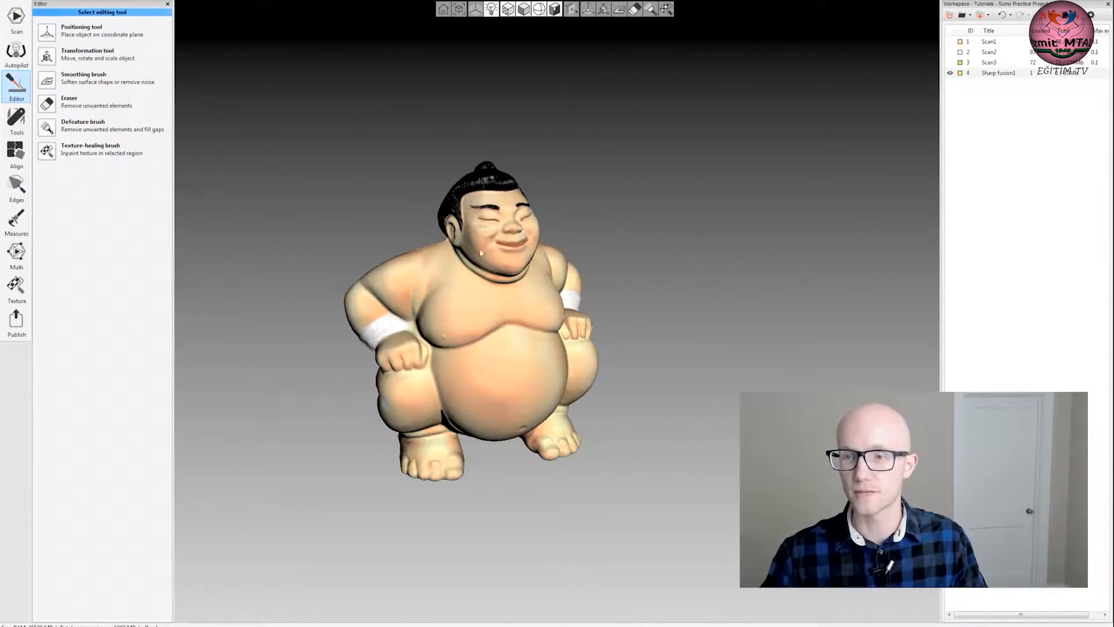
scroll(463, 218, "up", 3)
mouse_move(318, 196)
left_mouse_down()
mouse_move(356, 232)
mouse_move(336, 203)
mouse_move(301, 219)
mouse_move(303, 205)
left_mouse_up()
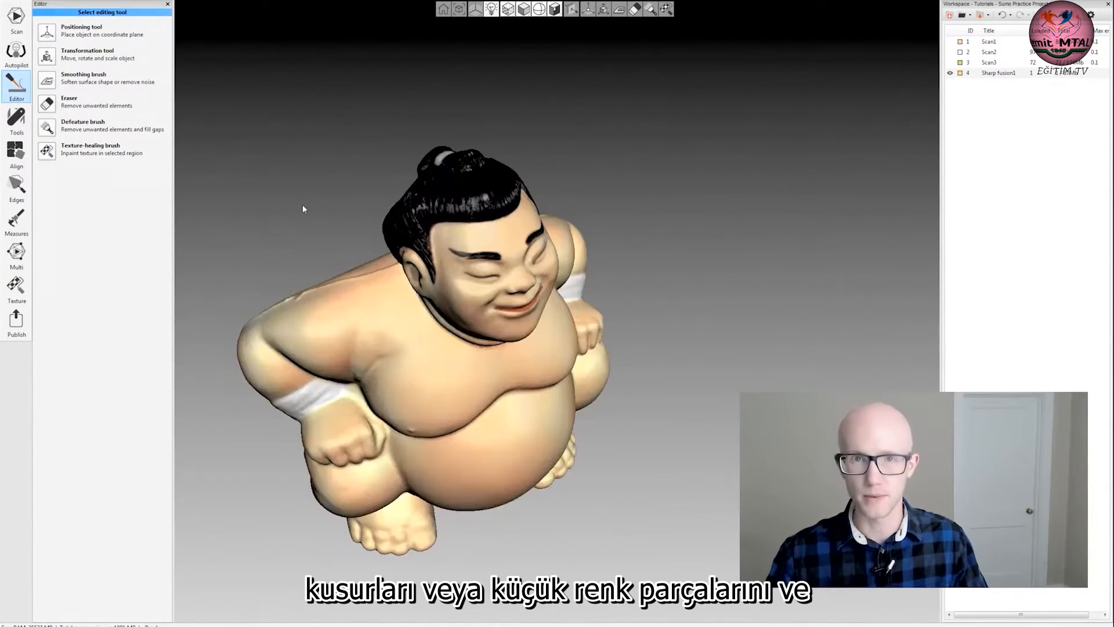
left_click(49, 152)
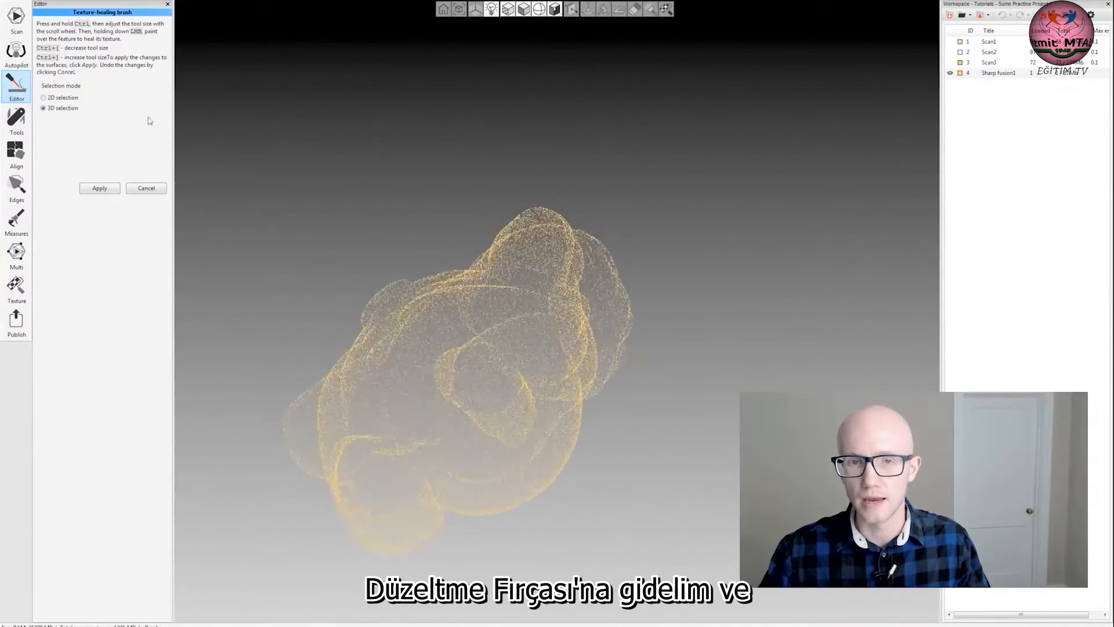
Heal the white spot on top of the figurine's black hair using a small 3D-selection brush.
left_click_drag(295, 161, 378, 170)
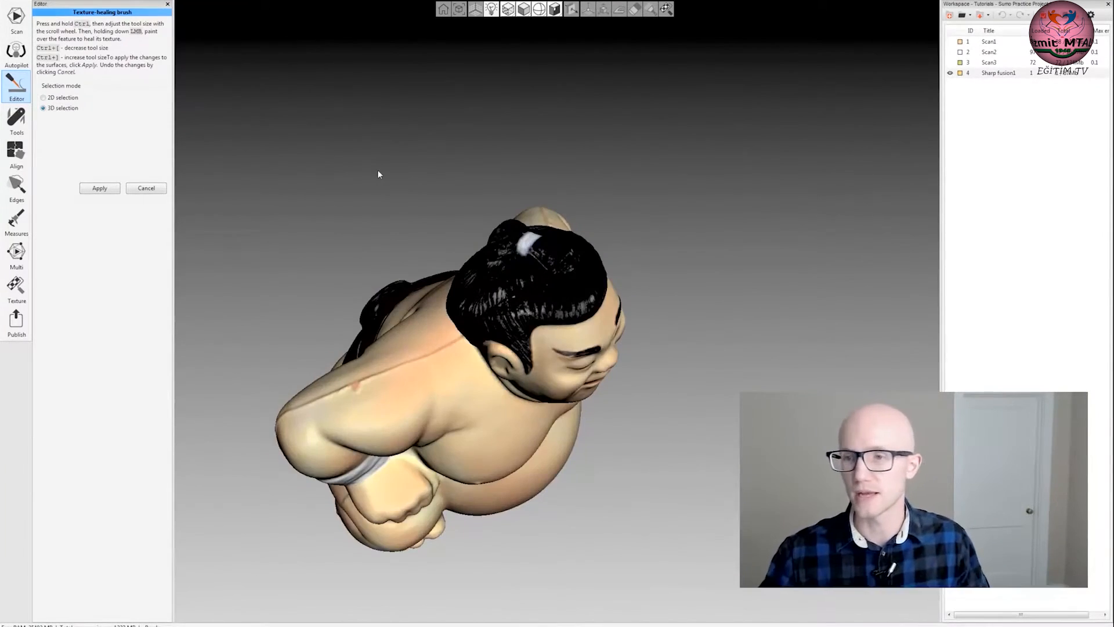
left_click_drag(659, 162, 632, 189)
left_click_drag(368, 193, 436, 240)
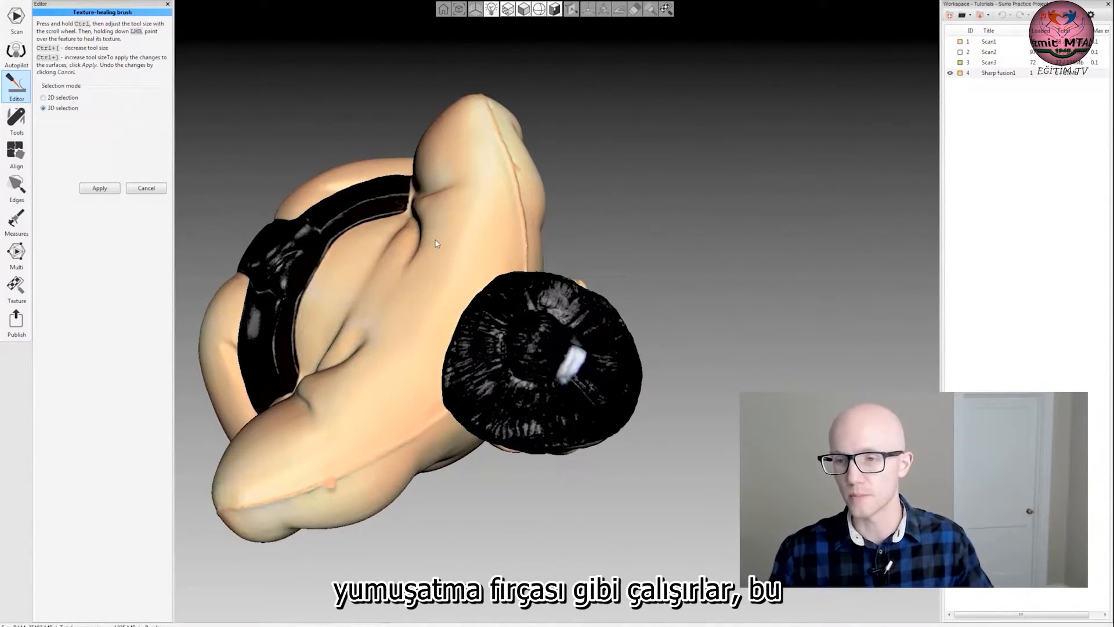
left_click_drag(674, 372, 495, 364)
left_click_drag(418, 360, 550, 441)
left_click_drag(376, 280, 542, 397)
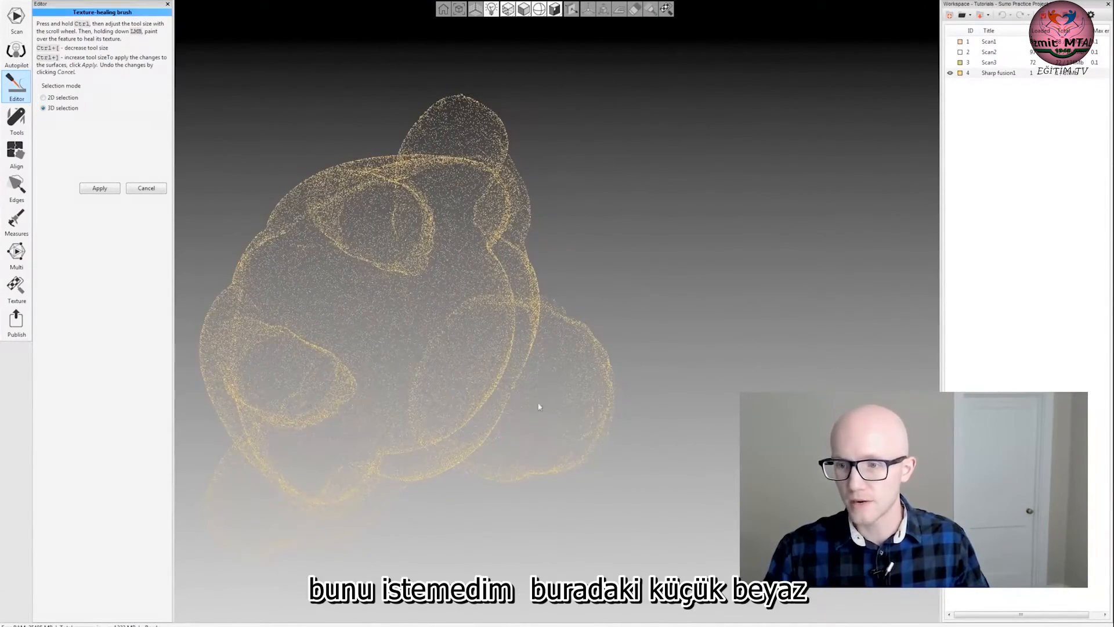
left_click_drag(616, 425, 526, 367)
scroll(500, 340, "down", 5, "ctrl")
left_click(500, 343)
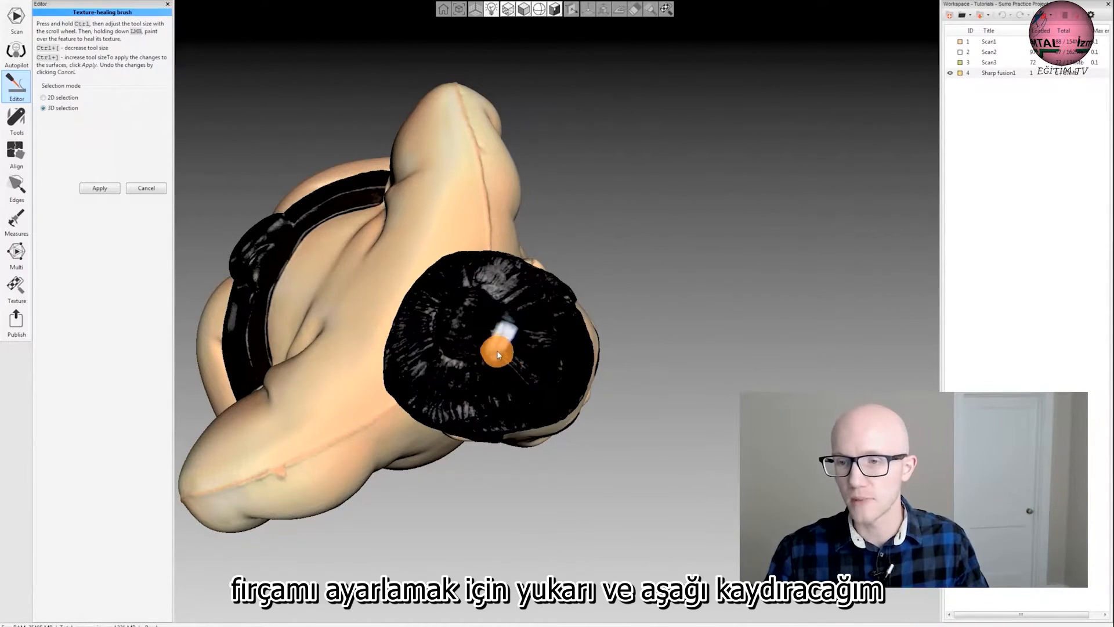
left_click_drag(498, 354, 508, 331)
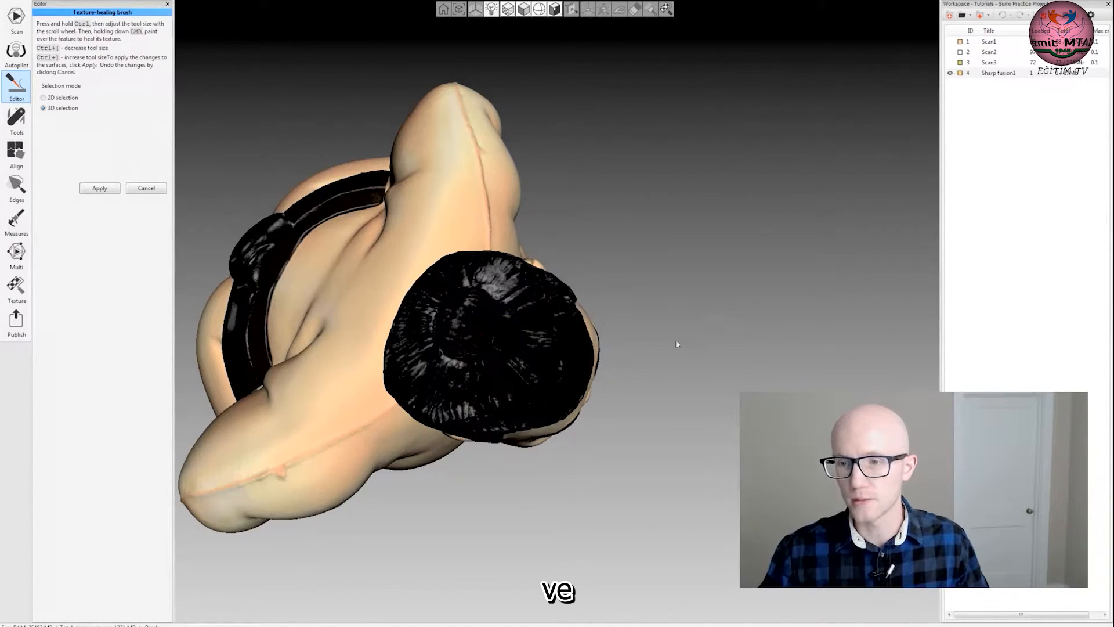
Inspect the healed hair texture on top of the head up close for small flaws.
left_click_drag(488, 360, 466, 341)
left_click_drag(388, 352, 413, 343)
scroll(406, 331, "up", 3)
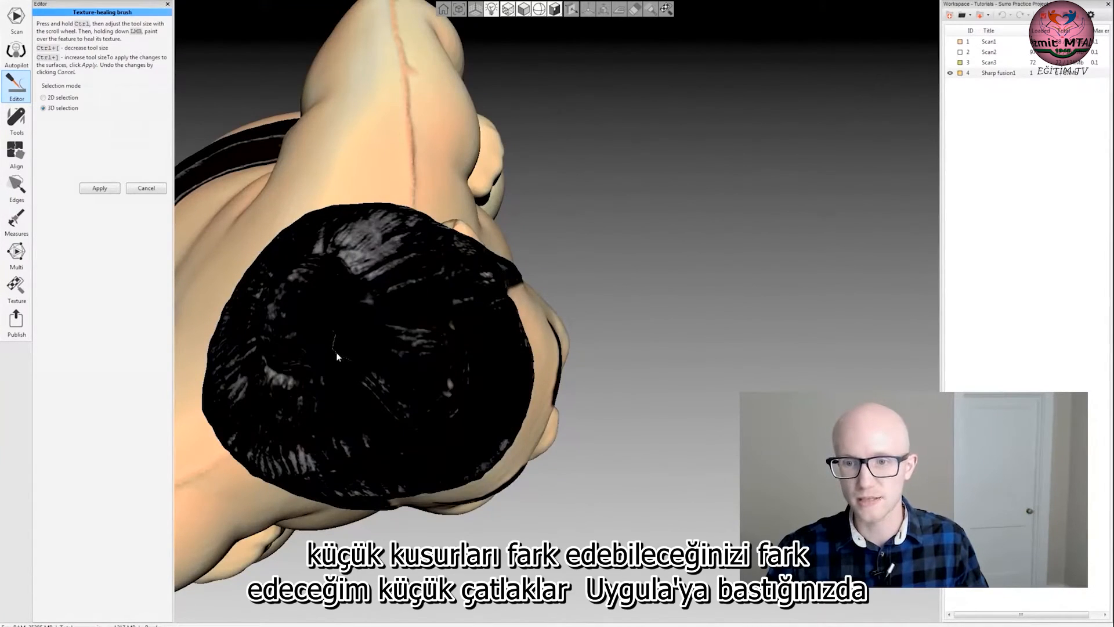
Heal away the figurine's left eyebrow by painting along its full length with a smaller 3D-selection brush.
left_click_drag(340, 360, 388, 360)
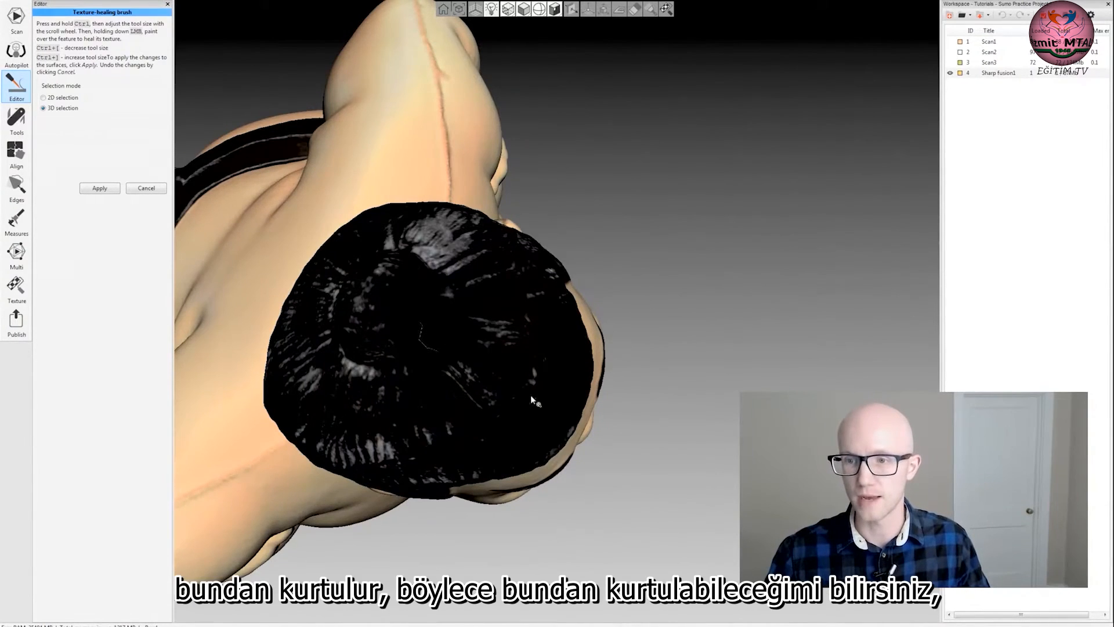
scroll(531, 396, "down", 5)
left_click_drag(593, 454, 460, 173)
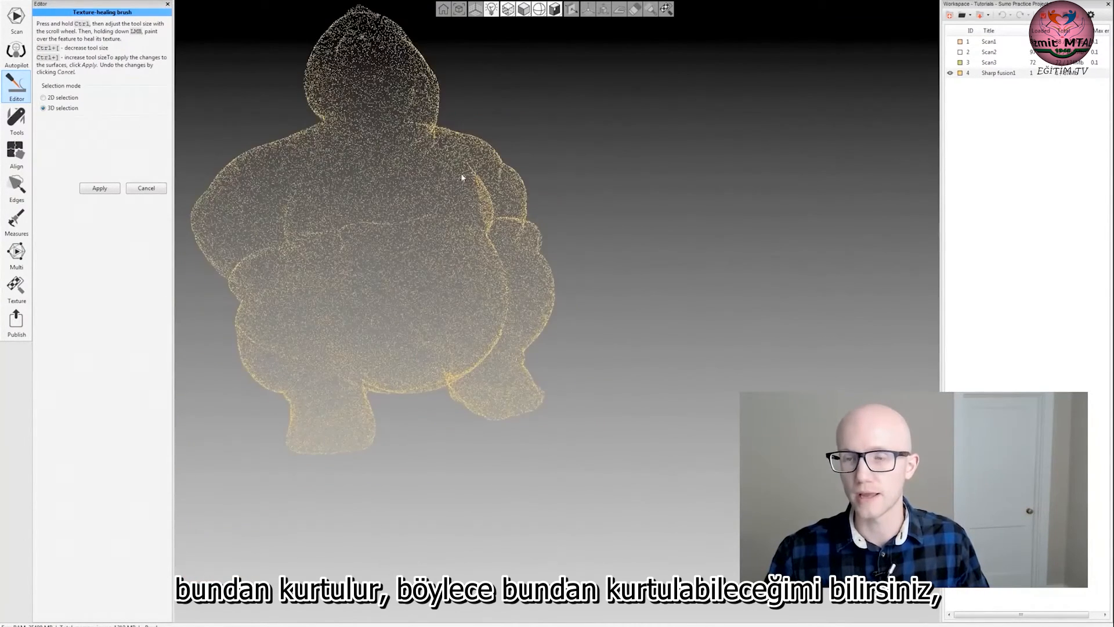
middle_click_drag(460, 173, 513, 340)
right_click_drag(455, 261, 454, 330)
left_click_drag(454, 330, 435, 317)
middle_click_drag(442, 294, 526, 304)
left_click_drag(511, 348, 395, 353)
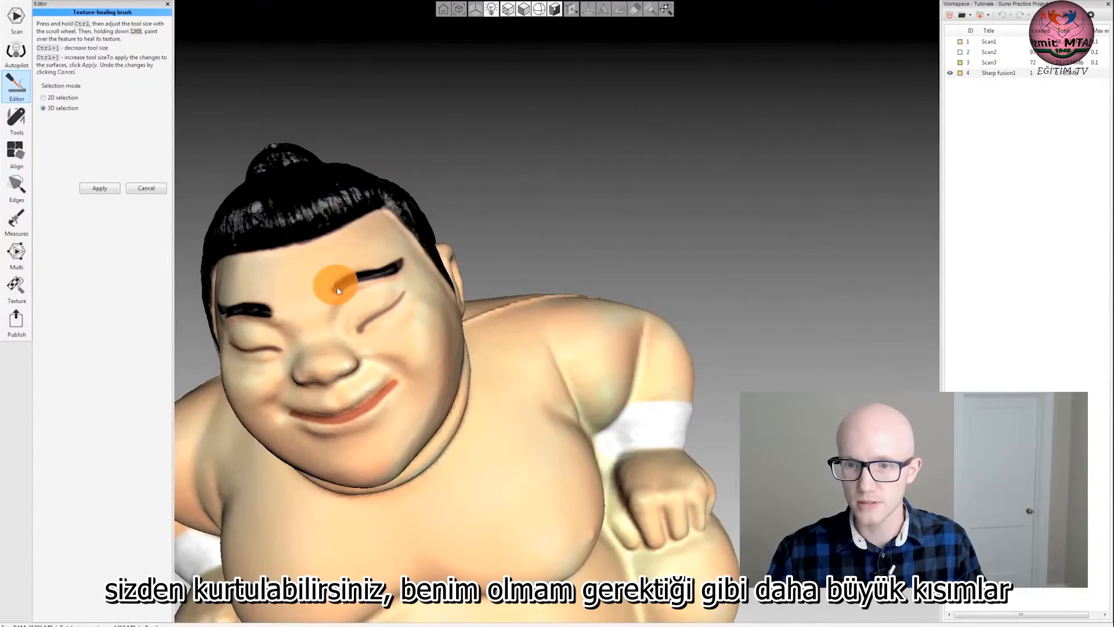
scroll(337, 290, "down", 3, "ctrl")
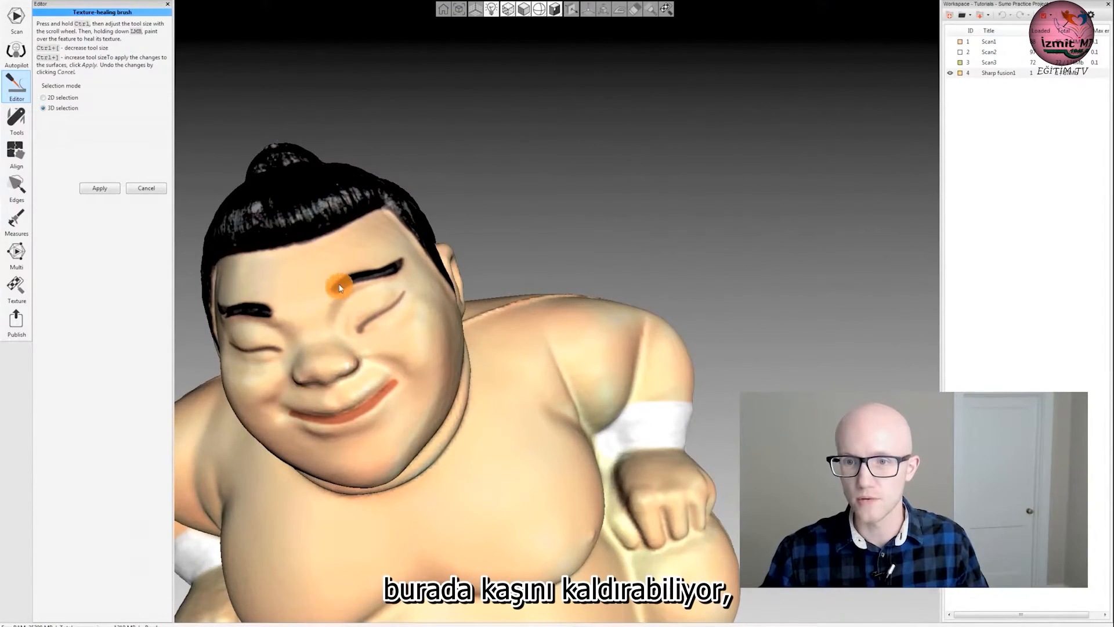
left_click_drag(351, 282, 388, 272)
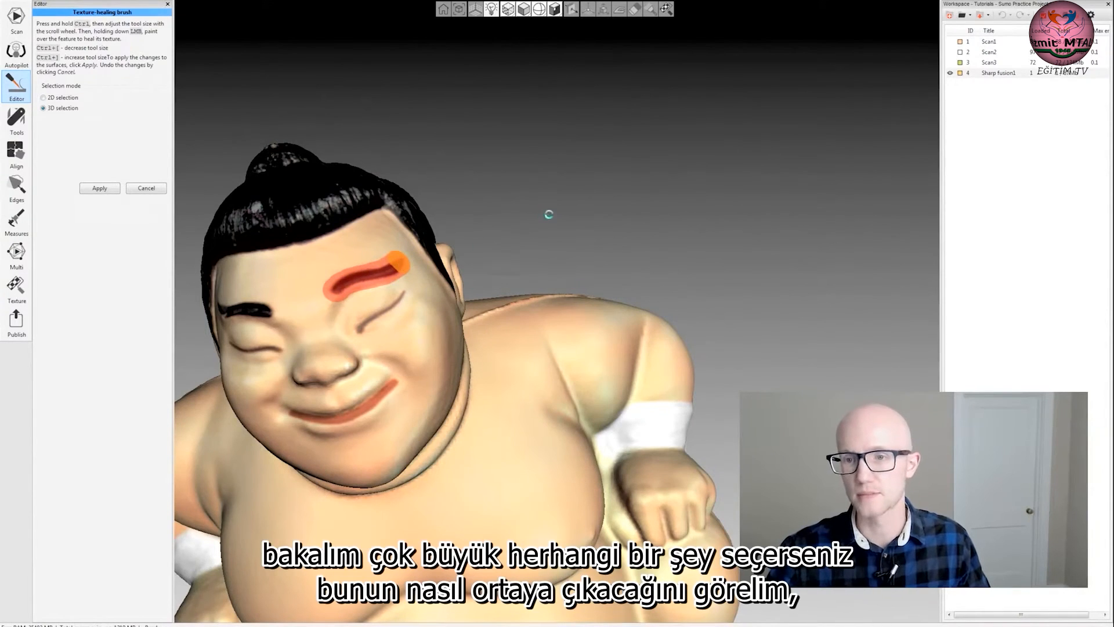
Inspect the healed eyebrow area up close and look over the whole figurine from the front and side.
left_click_drag(504, 226, 445, 250)
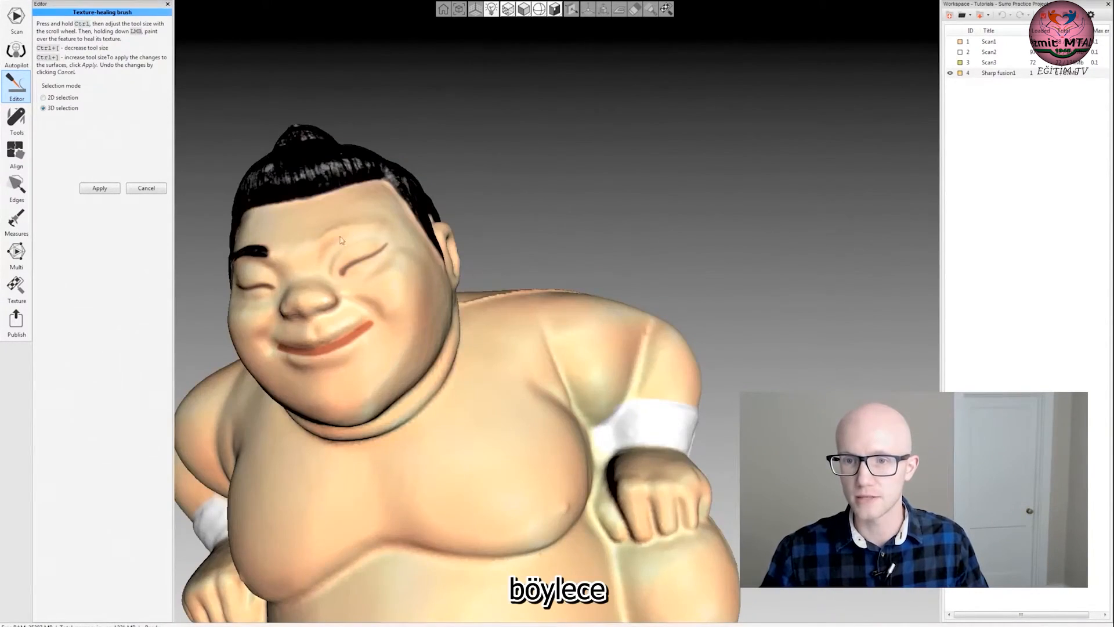
scroll(454, 272, "down", 5)
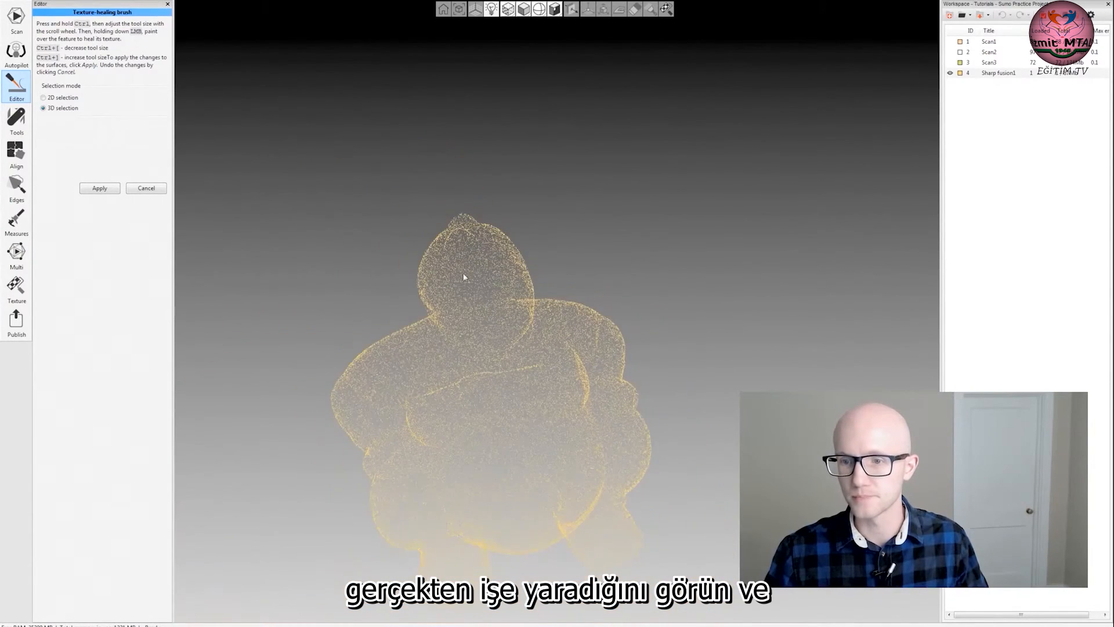
scroll(450, 281, "up", 3)
mouse_move(451, 280)
left_mouse_down()
mouse_move(433, 300)
mouse_move(510, 273)
mouse_move(520, 290)
mouse_move(492, 246)
mouse_move(452, 283)
left_mouse_up()
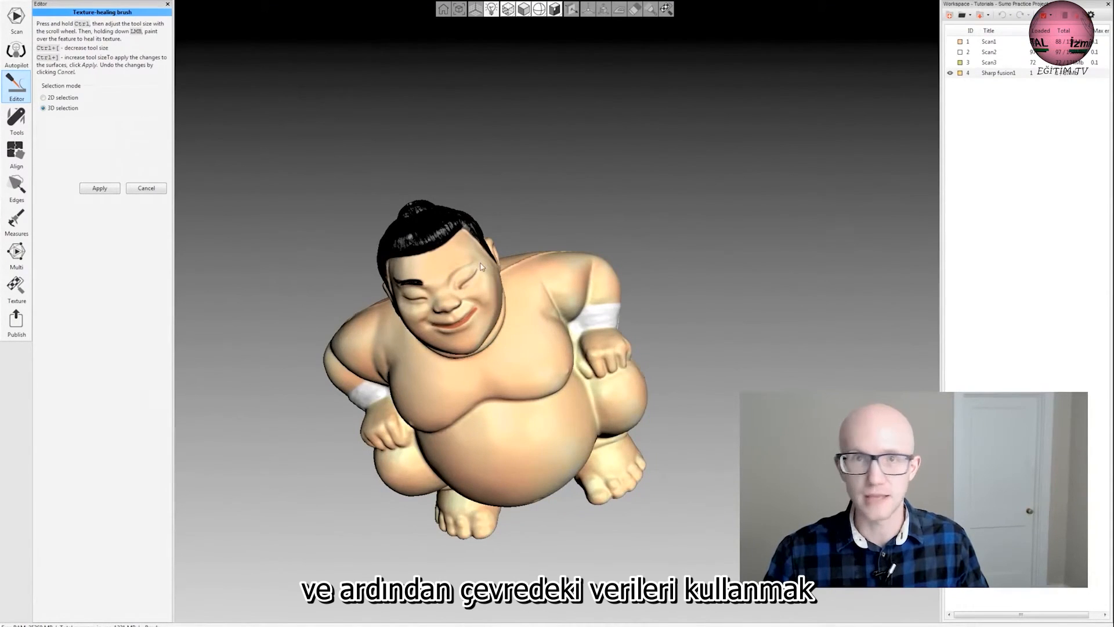
left_click_drag(480, 266, 518, 322)
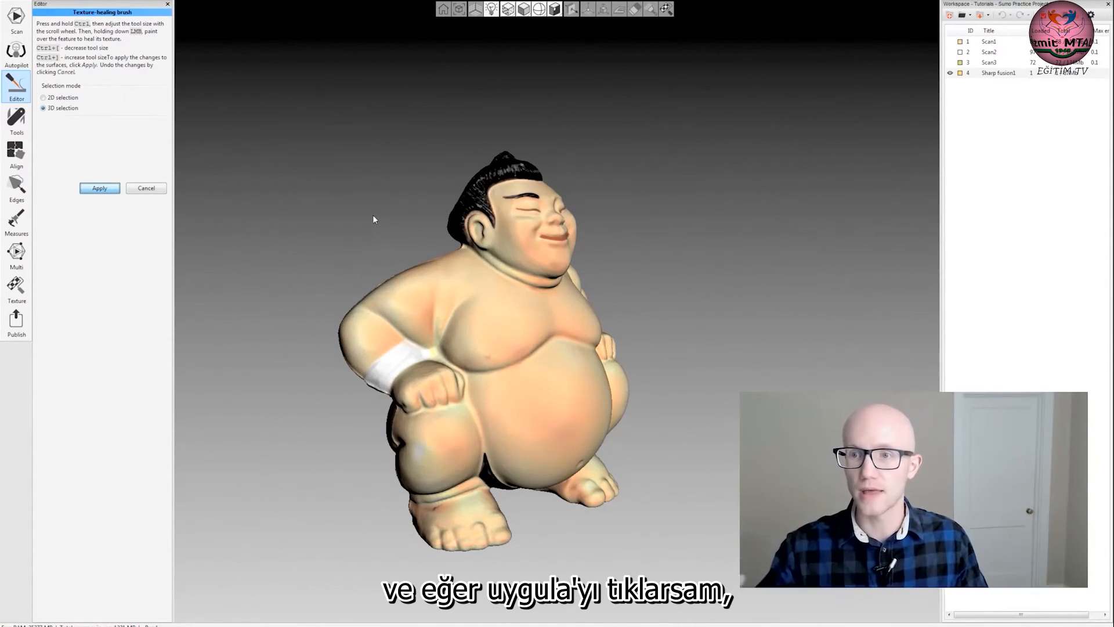
mouse_move(557, 126)
left_mouse_down()
mouse_move(559, 177)
mouse_move(587, 244)
mouse_move(505, 319)
mouse_move(605, 342)
mouse_move(577, 379)
mouse_move(516, 374)
mouse_move(461, 421)
mouse_move(489, 427)
mouse_move(629, 336)
mouse_move(507, 272)
mouse_move(468, 304)
mouse_move(594, 331)
mouse_move(522, 293)
mouse_move(473, 308)
left_mouse_up()
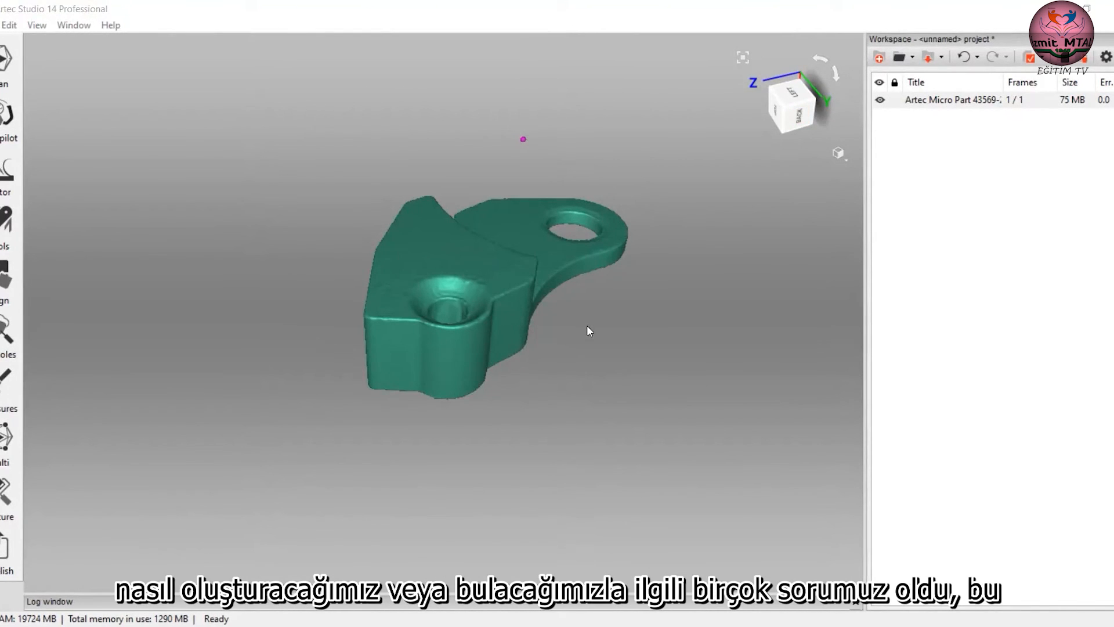
Open the measurement tools for the Artec Micro part and hide the existing Section 1.
left_click_drag(679, 248, 682, 334)
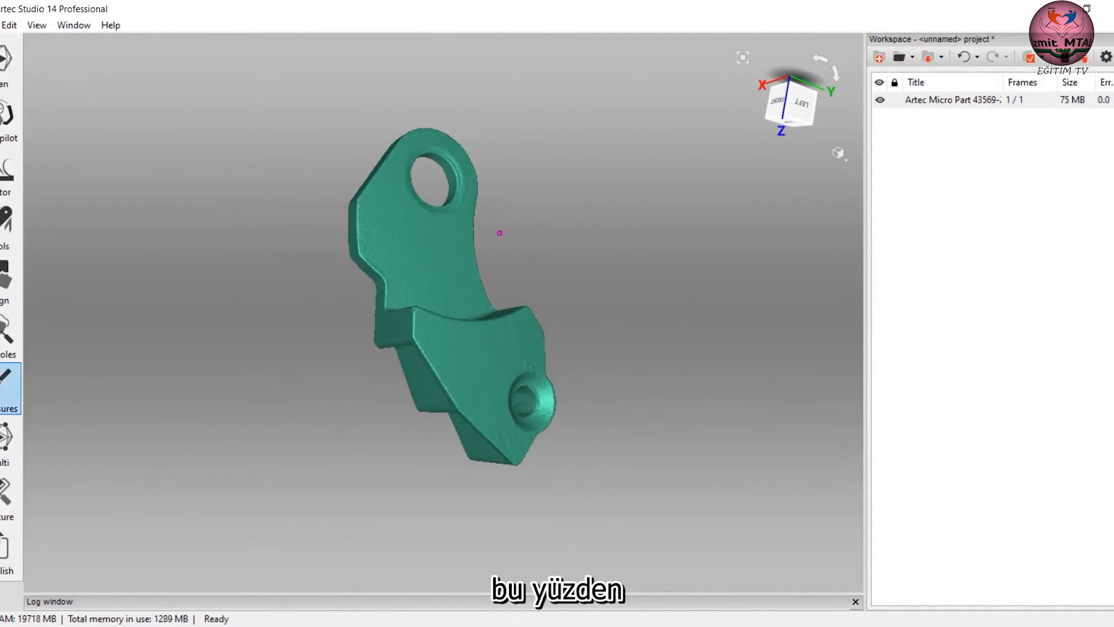
left_click(8, 385)
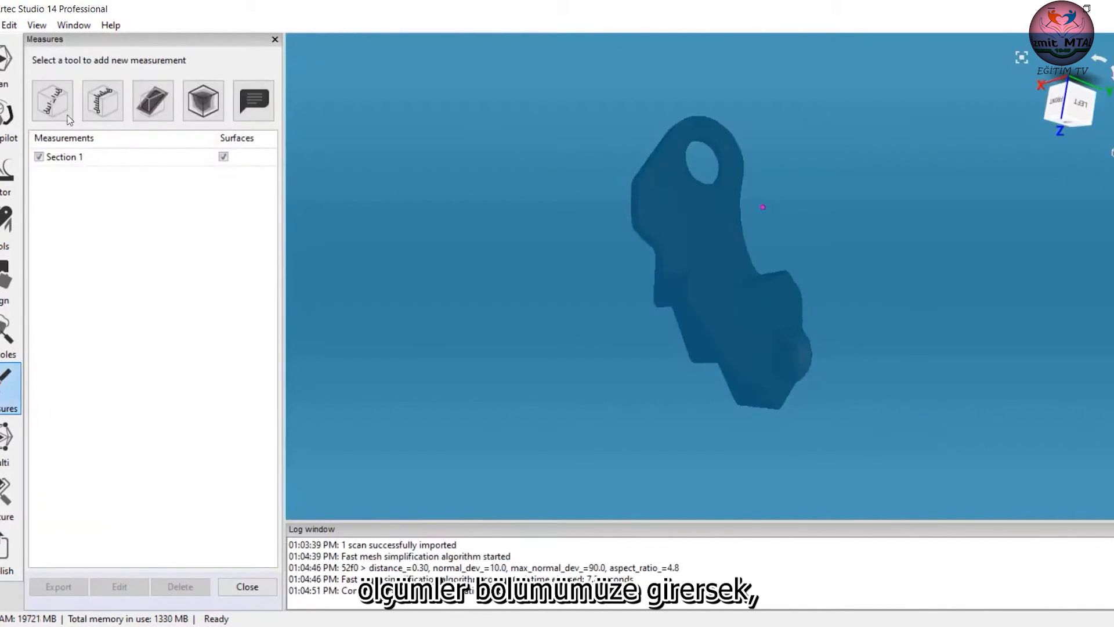
left_click(40, 156)
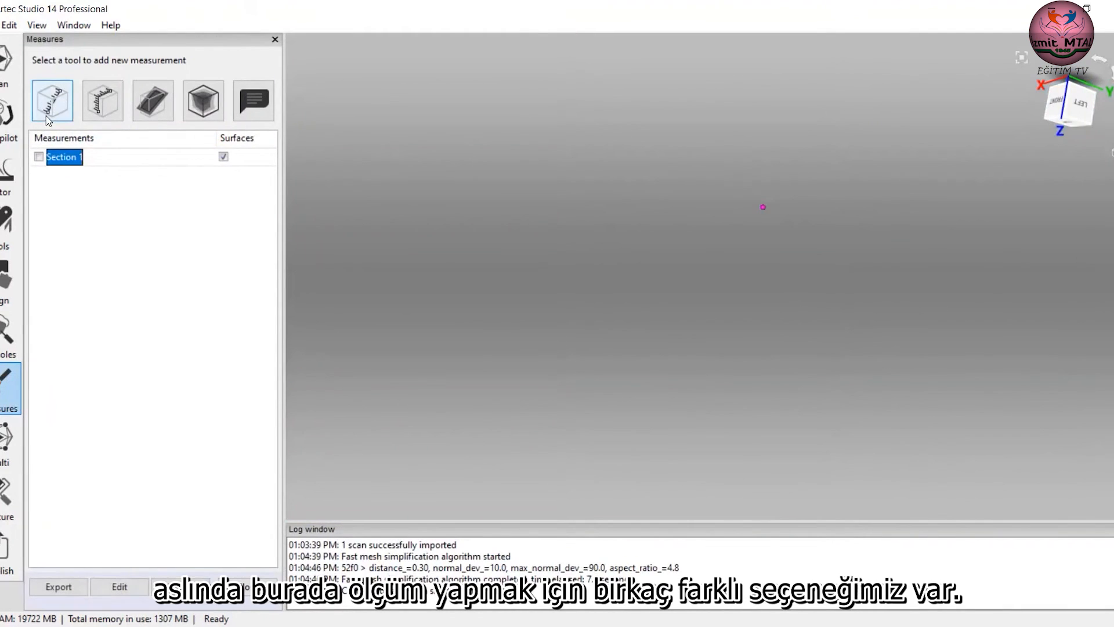
Set up a new section of Artec Micro Part 43569-2, parallel to YOZ, through a point on the part's broad flat face.
left_click(153, 101)
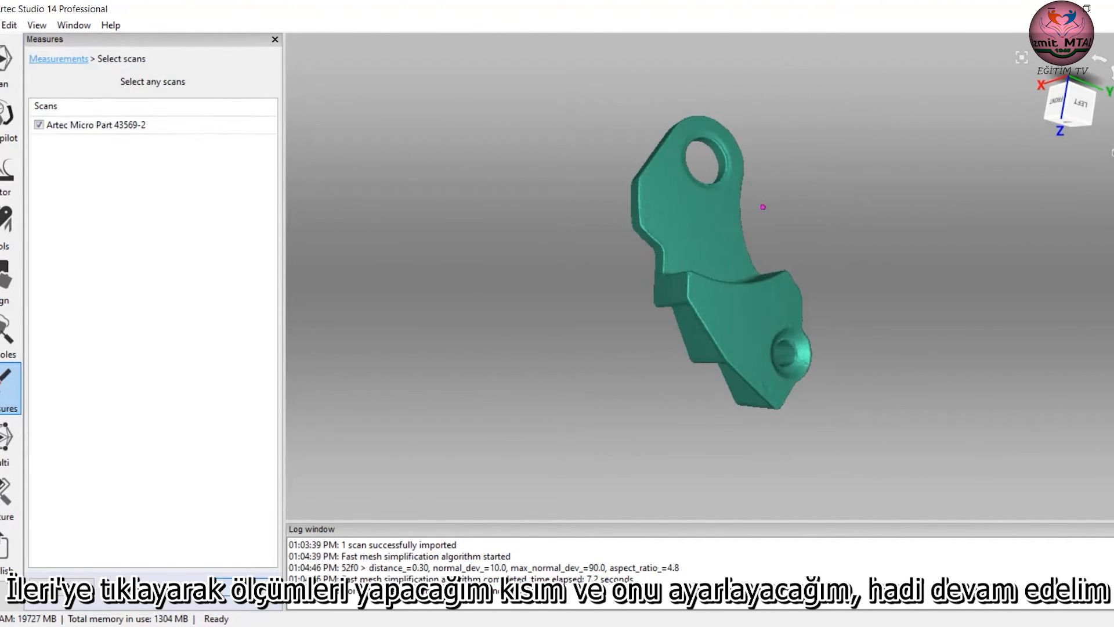
left_click(244, 581)
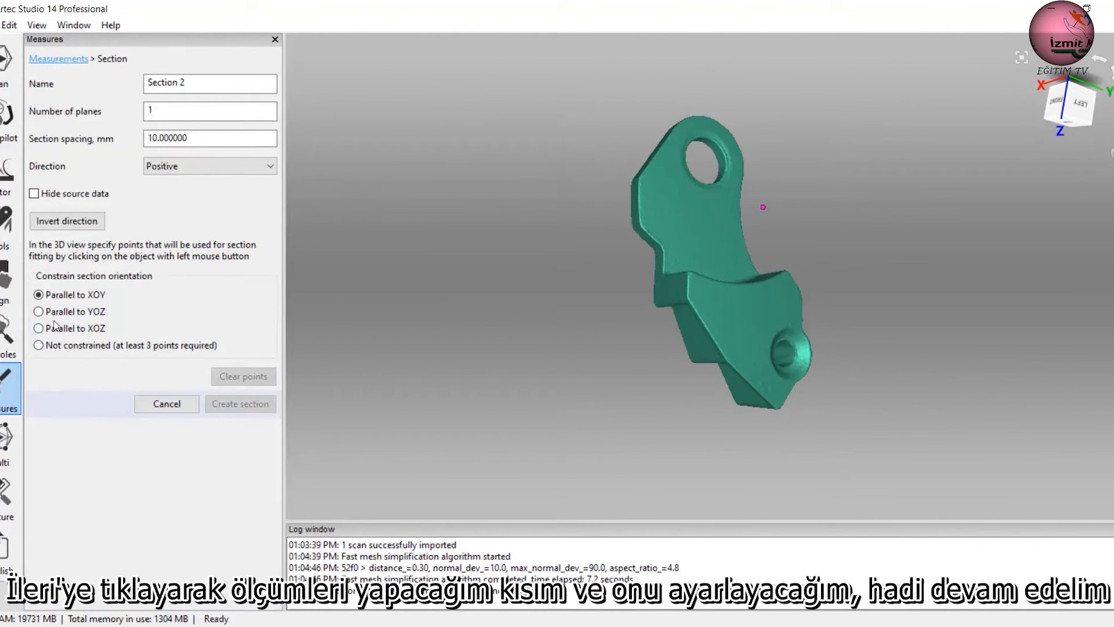
left_click(72, 312)
left_click_drag(580, 354, 820, 205)
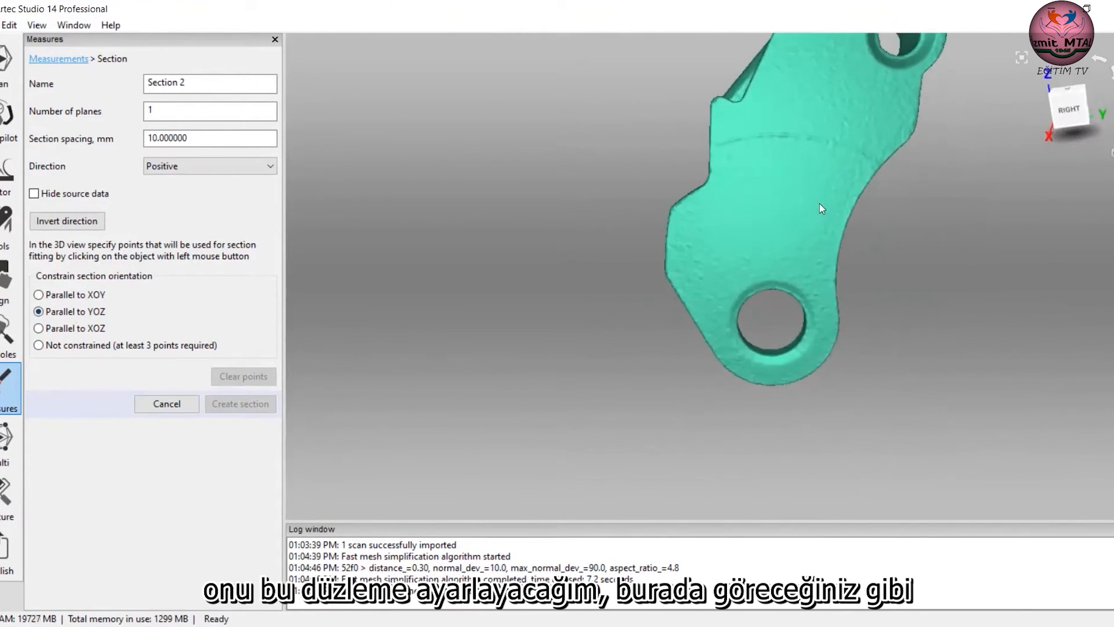
left_click(799, 158)
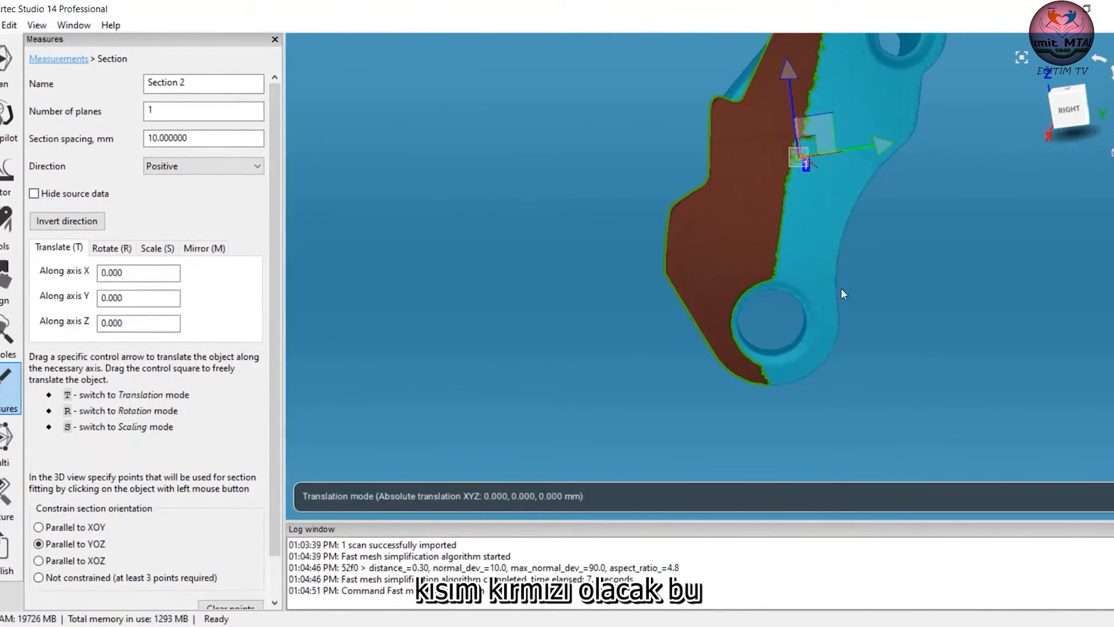
Move the section plane to X -9.251, Y 0.590, Z 1.304 mm, beyond the part so it covers all of it, and create the section.
scroll(870, 302, "down", 3)
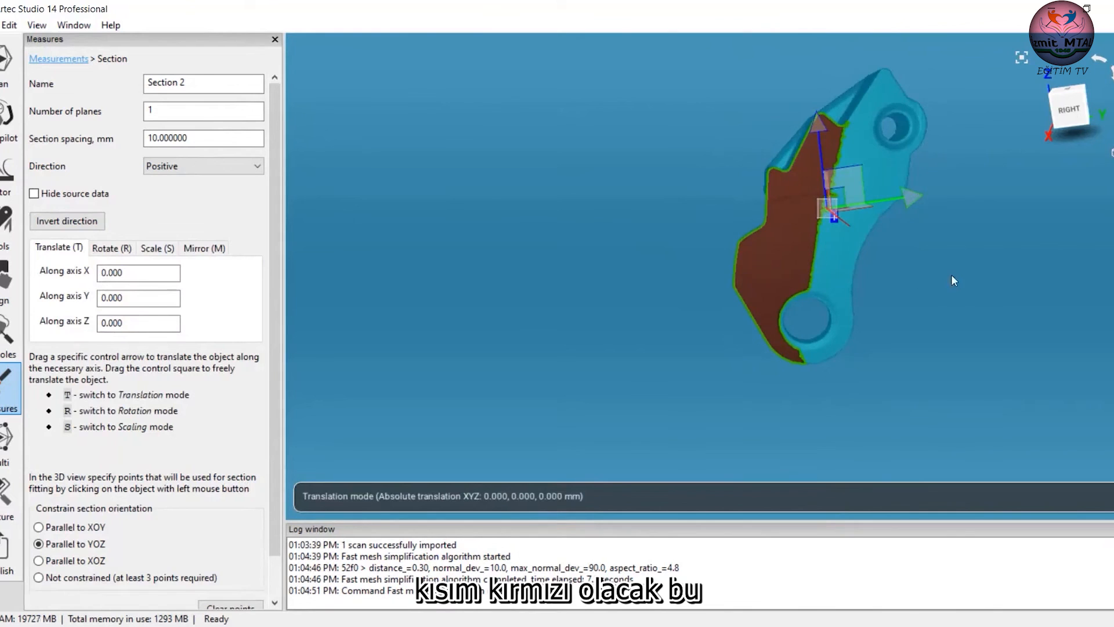
left_click_drag(959, 257, 905, 403)
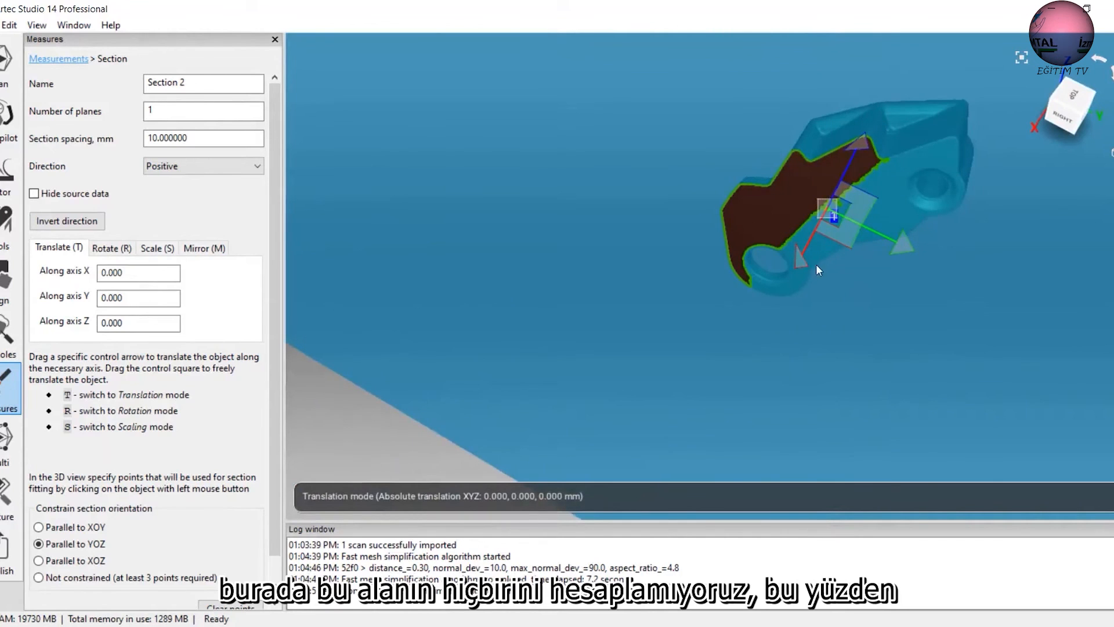
left_click_drag(797, 264, 838, 244)
left_click_drag(818, 308, 812, 95)
left_click_drag(839, 275, 840, 377)
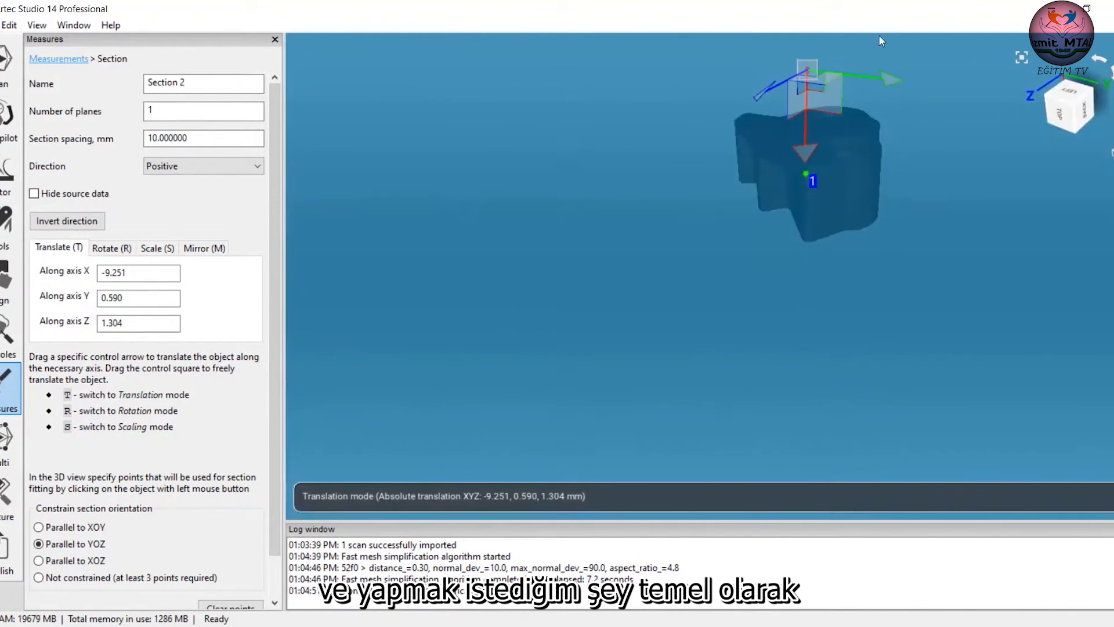
left_click_drag(830, 271, 831, 163)
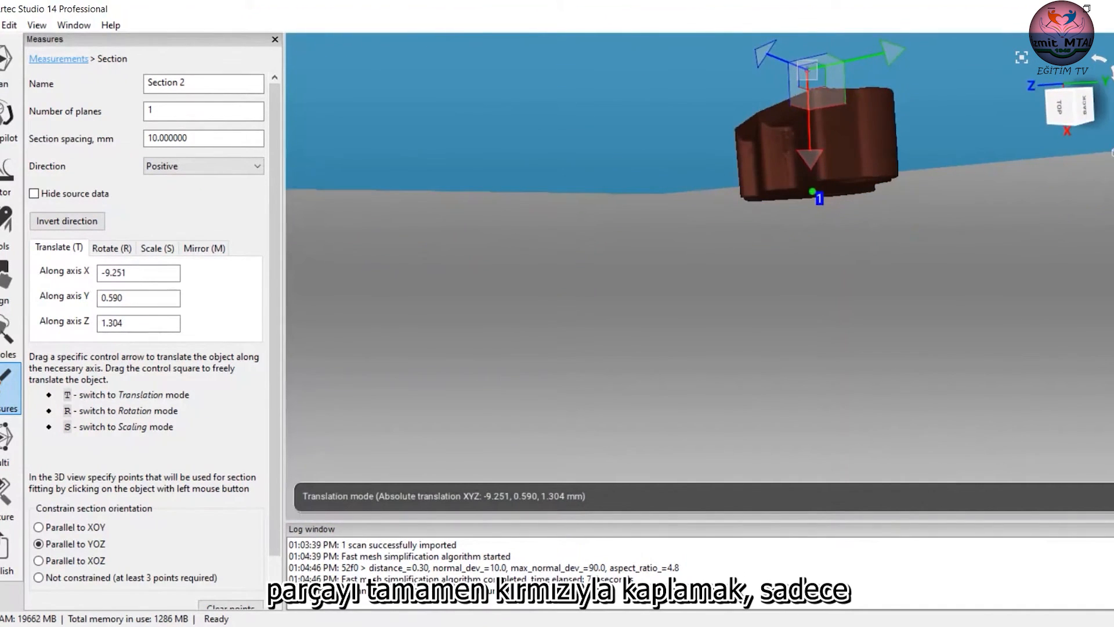
scroll(280, 550, "down", 1)
left_click(224, 590)
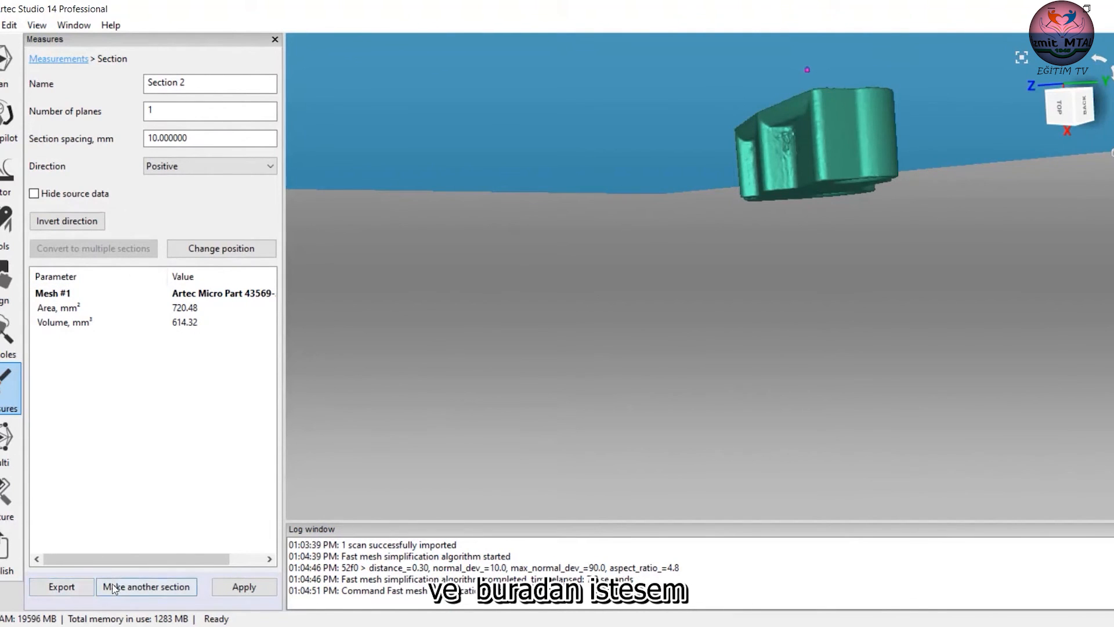
Start exporting the Section 2 measurements and open the choice of export file types.
left_click(62, 586)
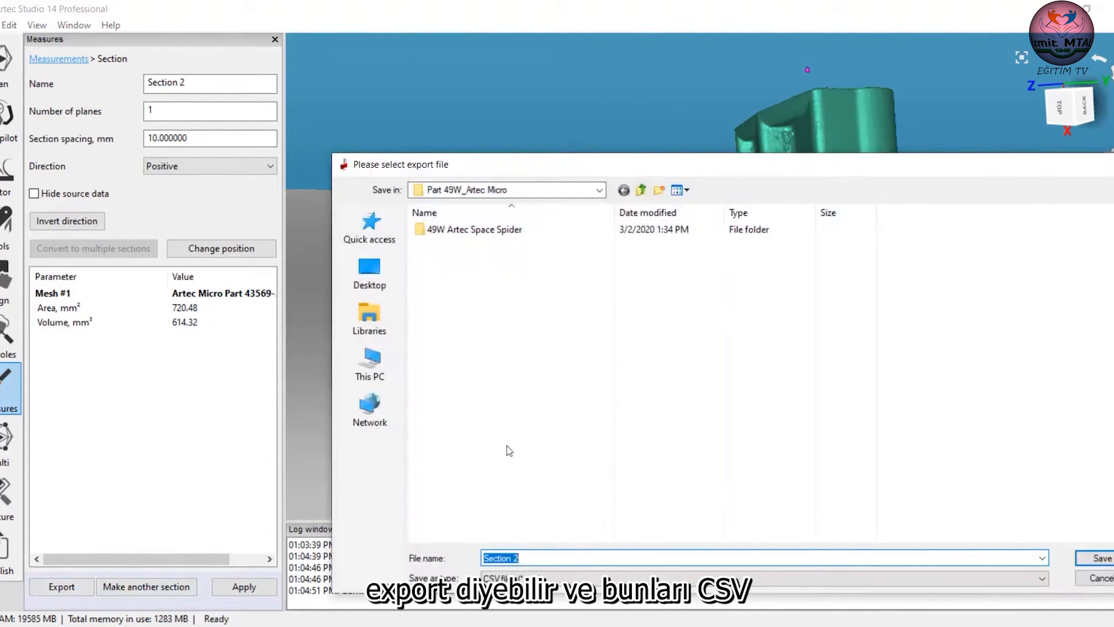
left_click(494, 578)
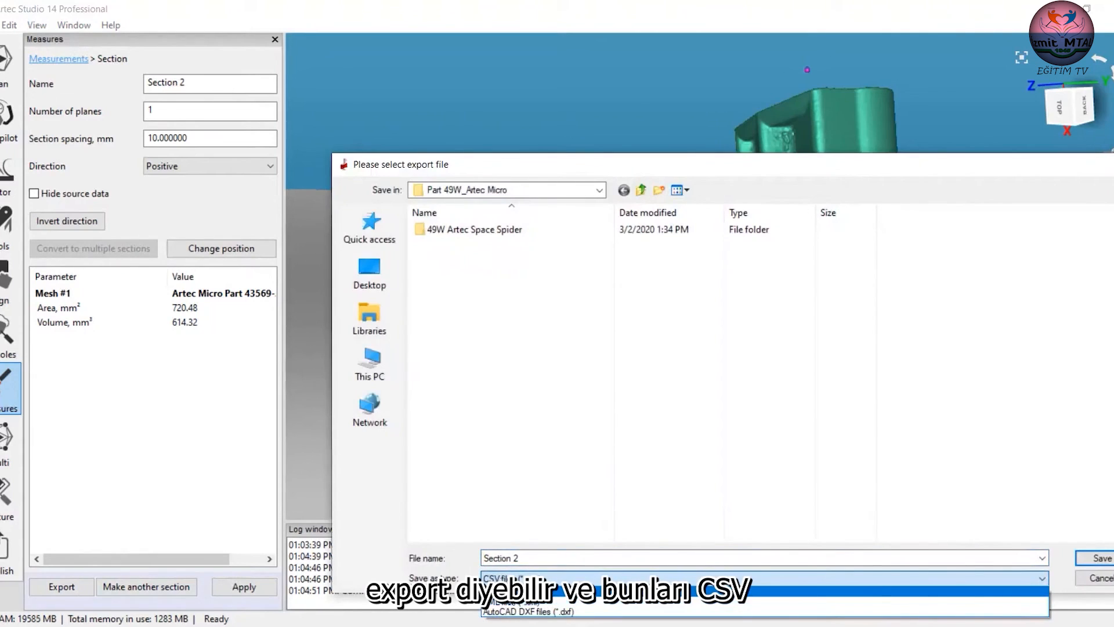